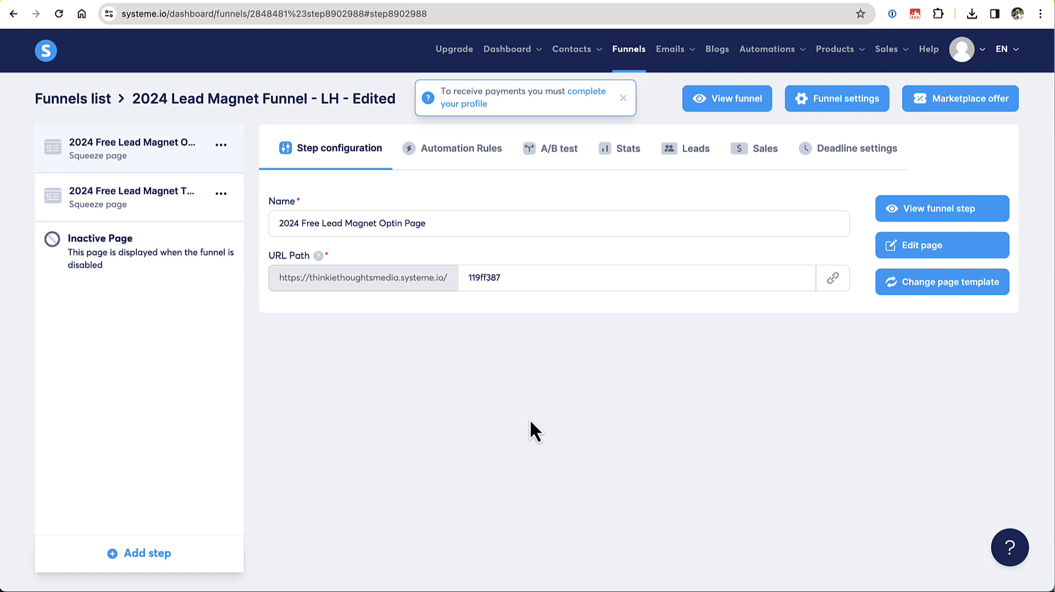
# Open Email 1 - 2024 Lead Magnet from the 2024 Lead Magnet Sequence campaign for editing.
pyautogui.moveTo(674, 59)
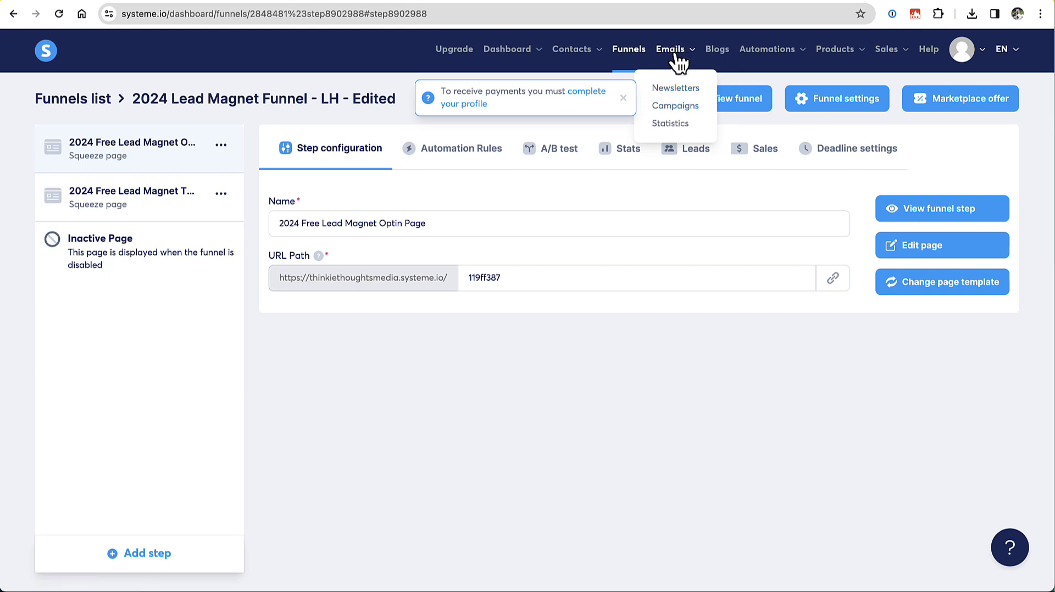
pyautogui.click(675, 110)
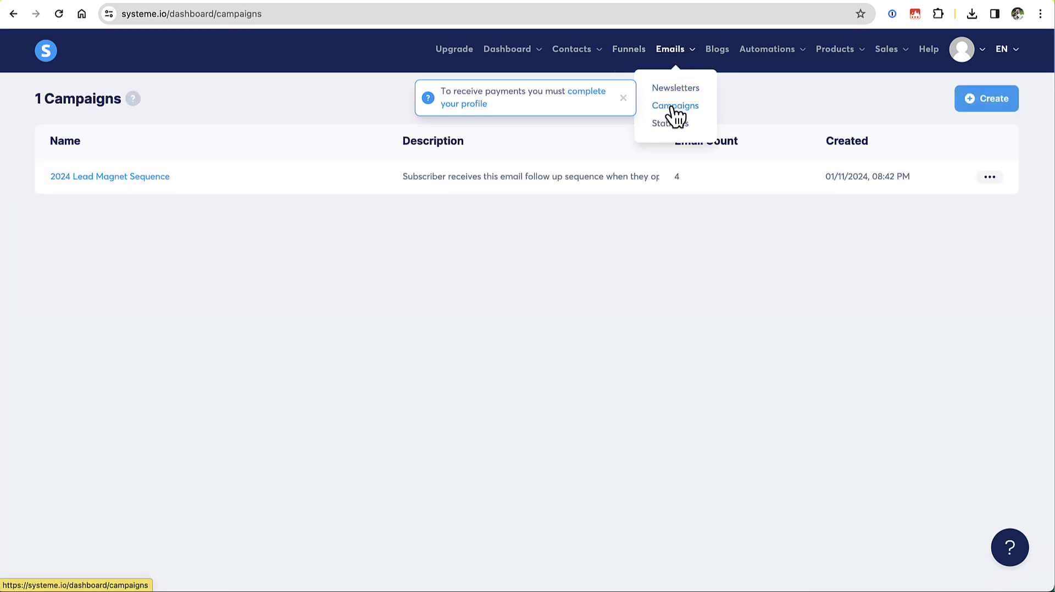
pyautogui.click(159, 180)
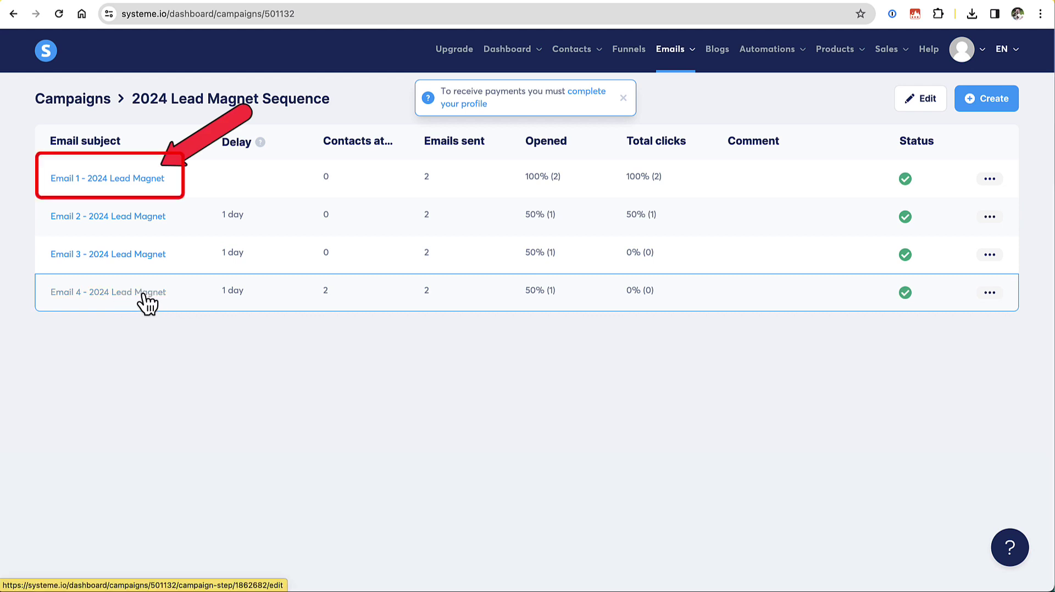
pyautogui.click(148, 179)
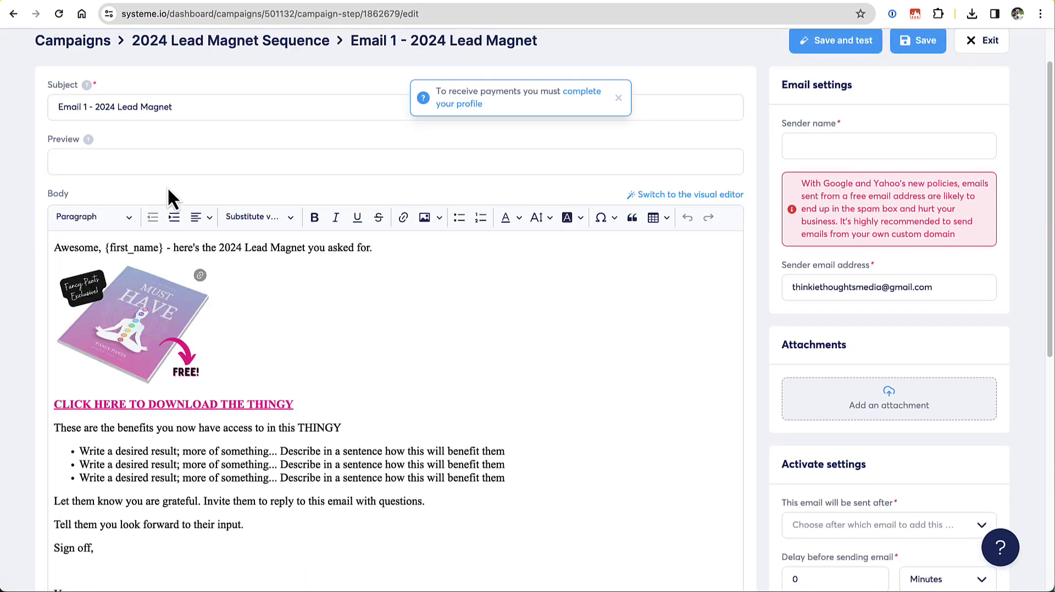
# Insert the image Ebook Mockup3 680x520.png from the SYSO Ebook Images for training folder on a new line below the greeting.
pyautogui.scroll(-1, 434, 346)
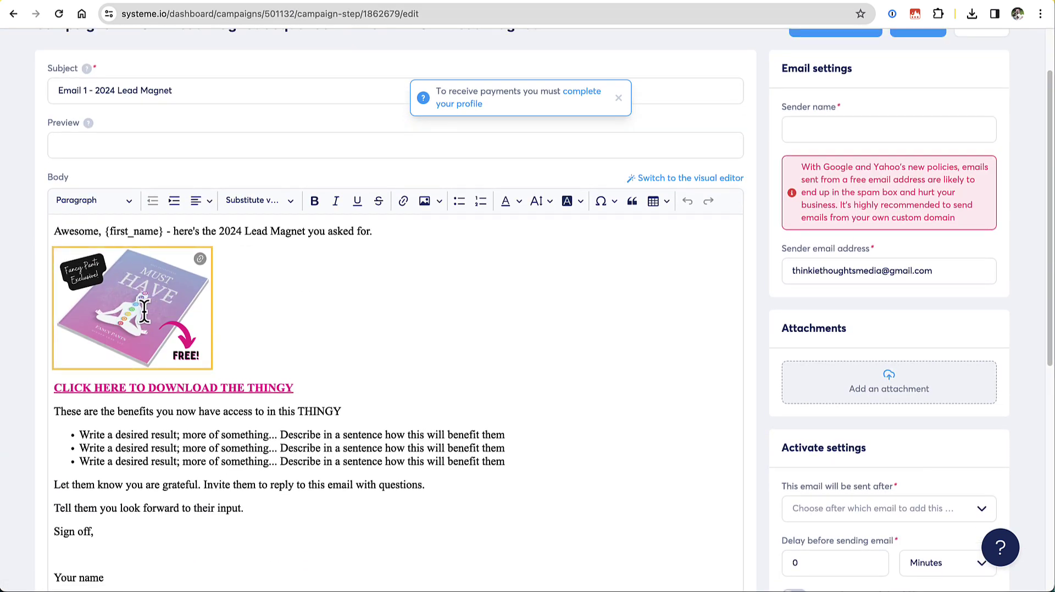
pyautogui.click(388, 236)
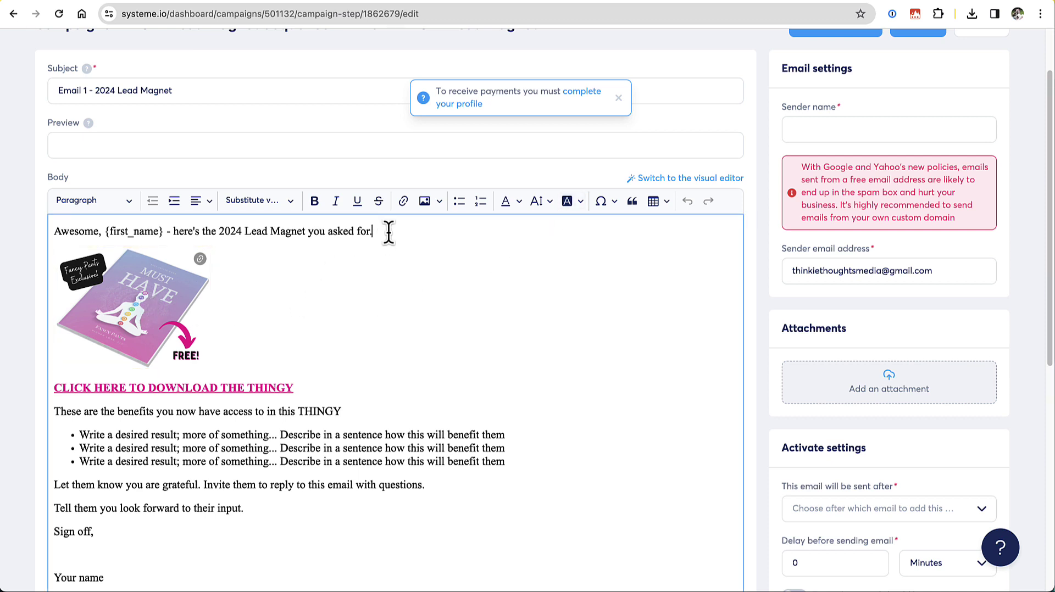
pyautogui.press('Return')
pyautogui.press('Return')
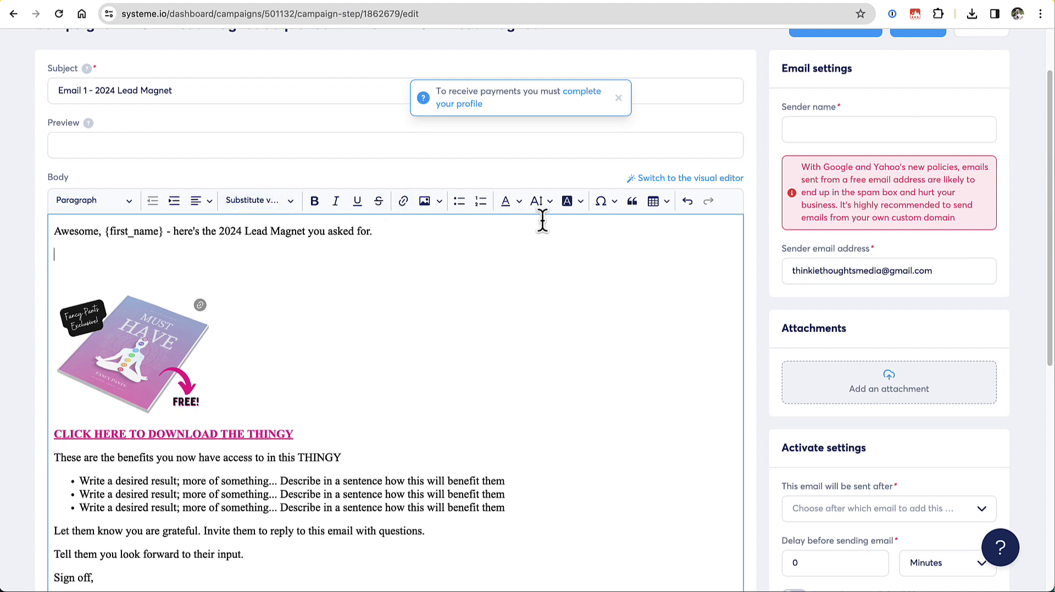
pyautogui.click(439, 202)
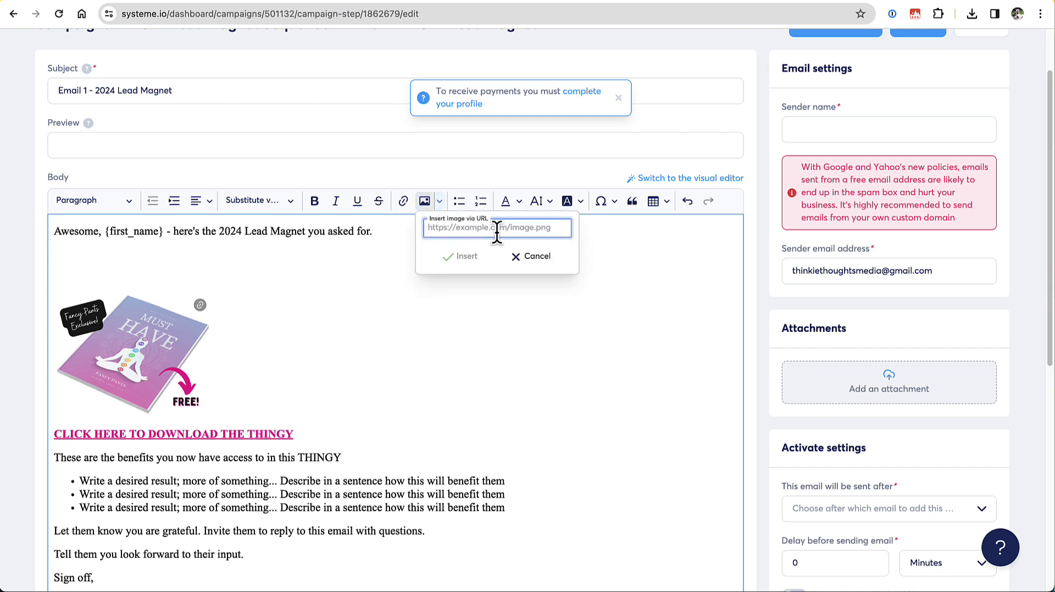
pyautogui.click(424, 201)
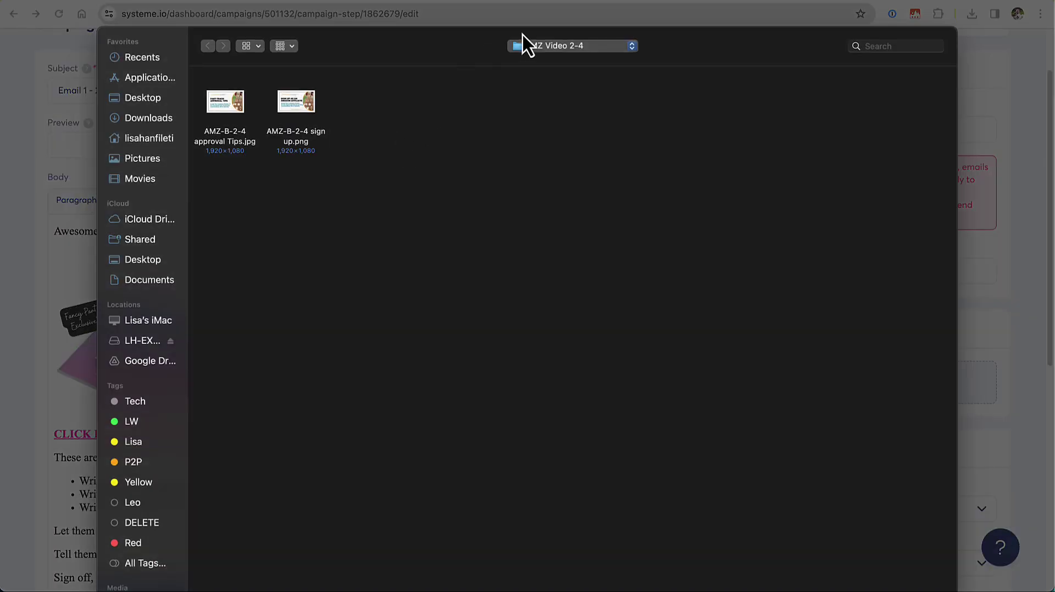
pyautogui.click(631, 48)
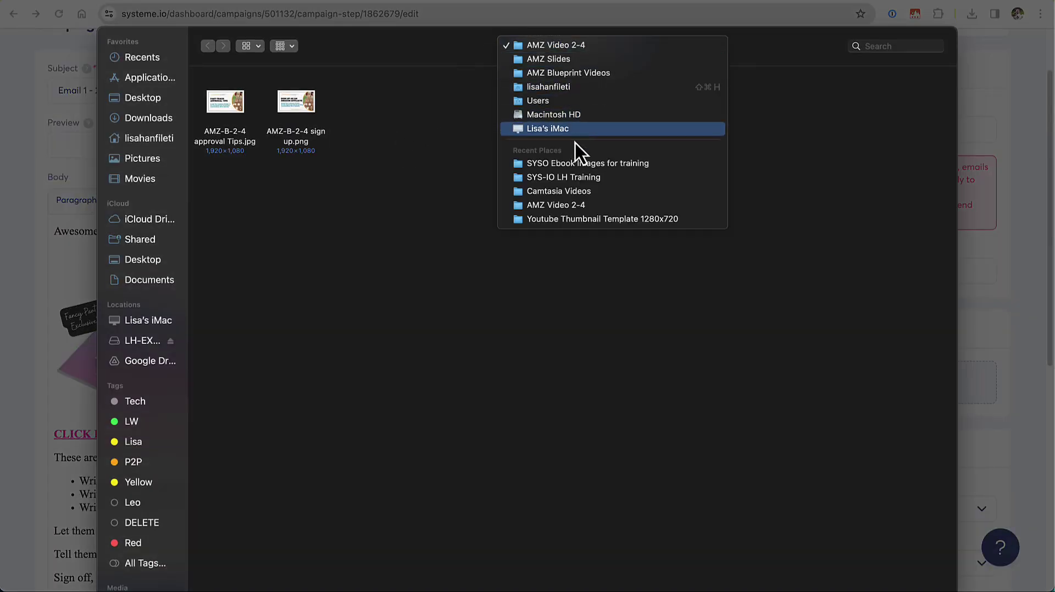
pyautogui.click(571, 164)
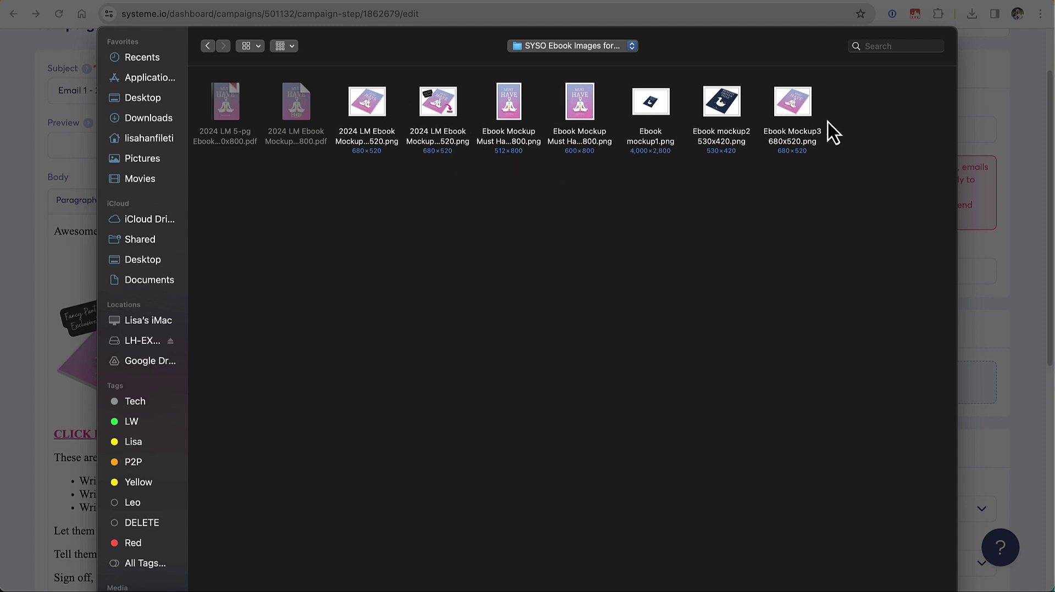
pyautogui.click(792, 101)
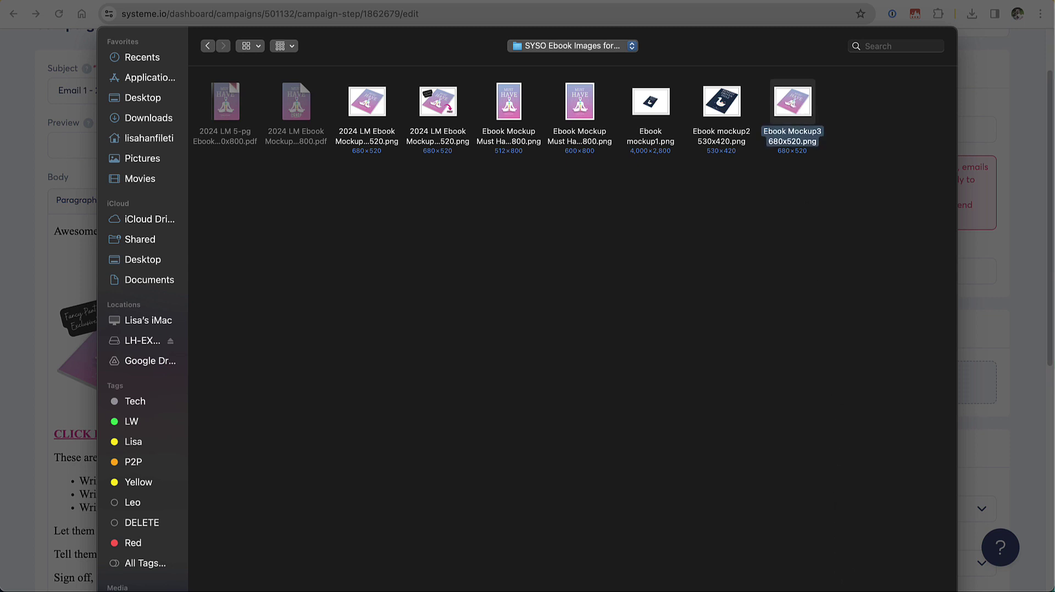
pyautogui.press('Return')
# Shrink the inserted ebook image to just under half its width and try left, centre and right alignment, ending with left.
pyautogui.scroll(-1, 373, 383)
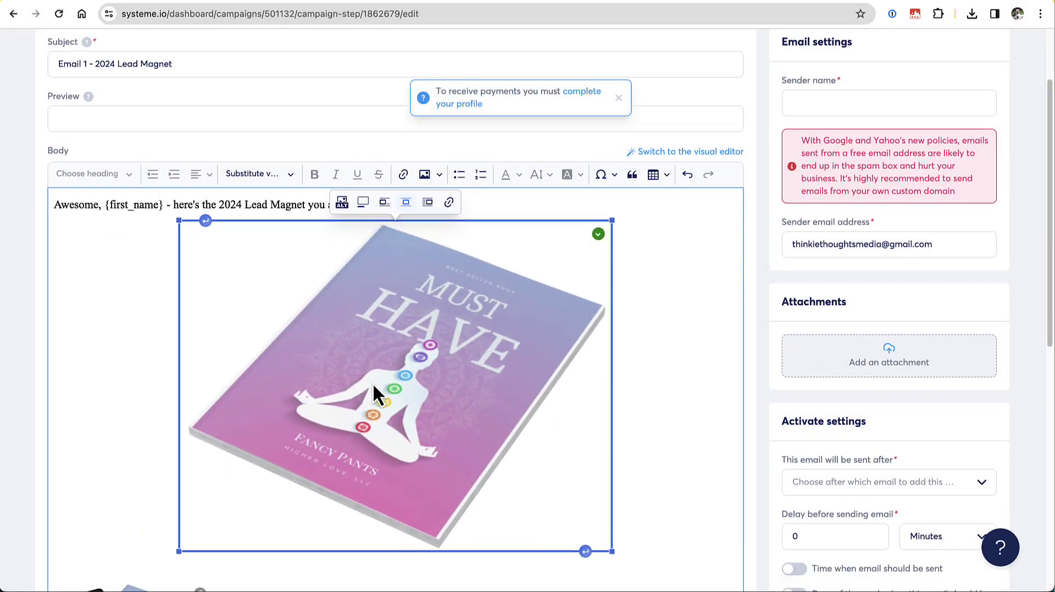
pyautogui.scroll(-3, 373, 383)
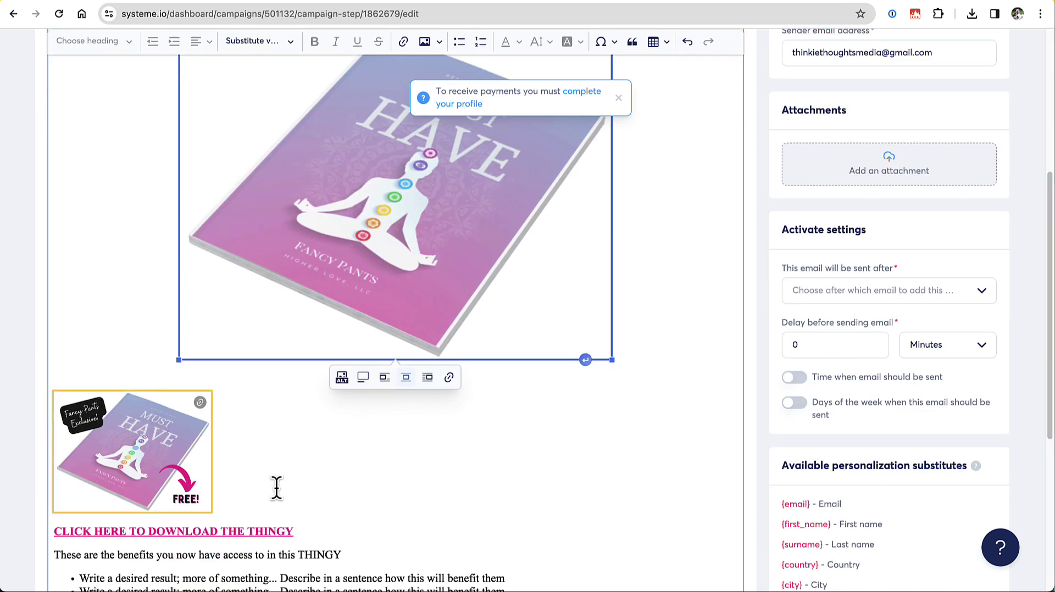
pyautogui.scroll(3, 304, 471)
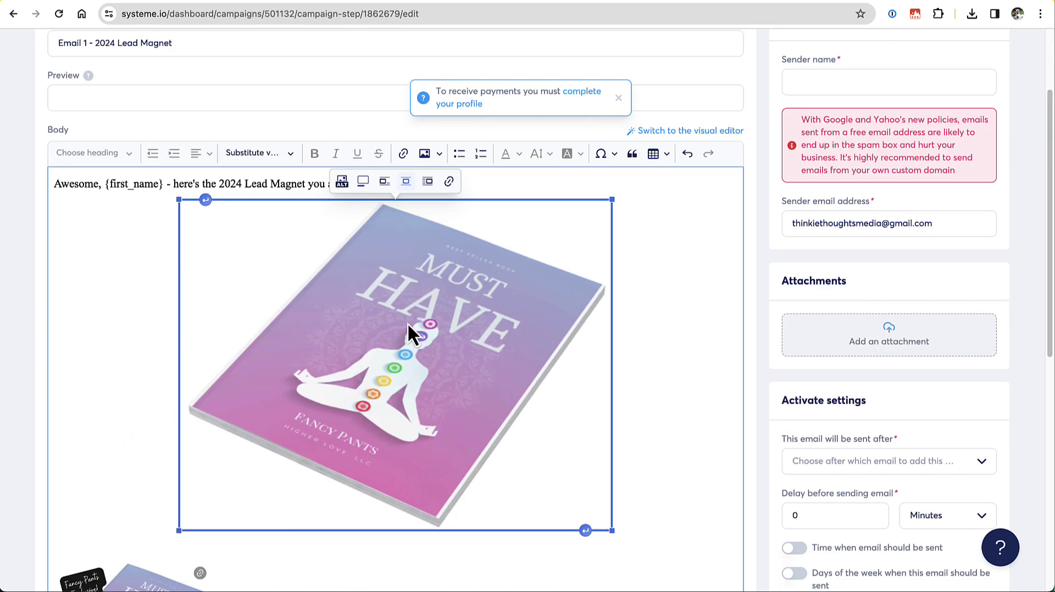
pyautogui.scroll(-2, 650, 321)
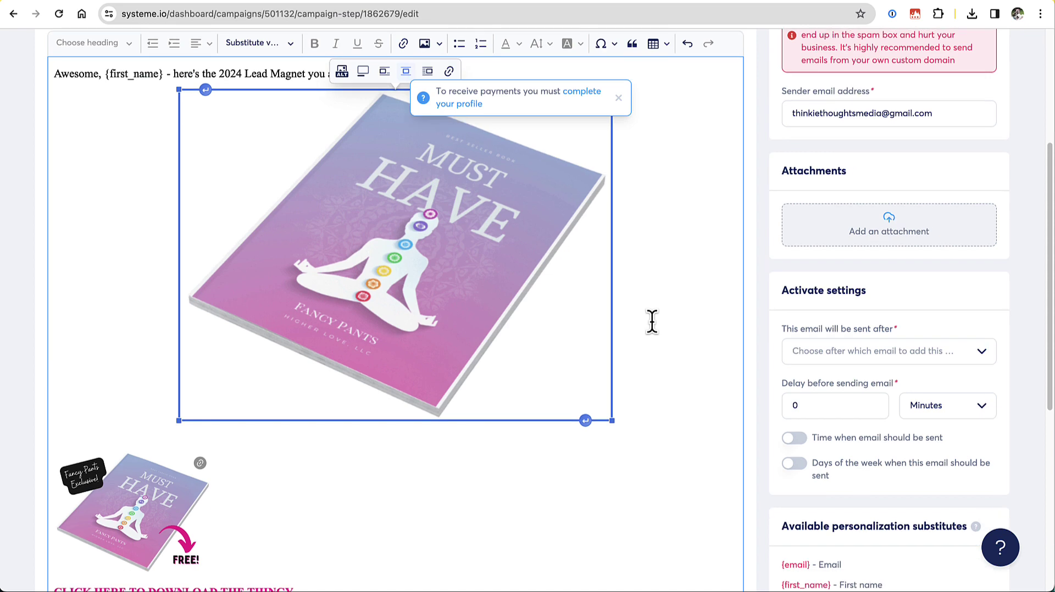
pyautogui.scroll(2, 637, 319)
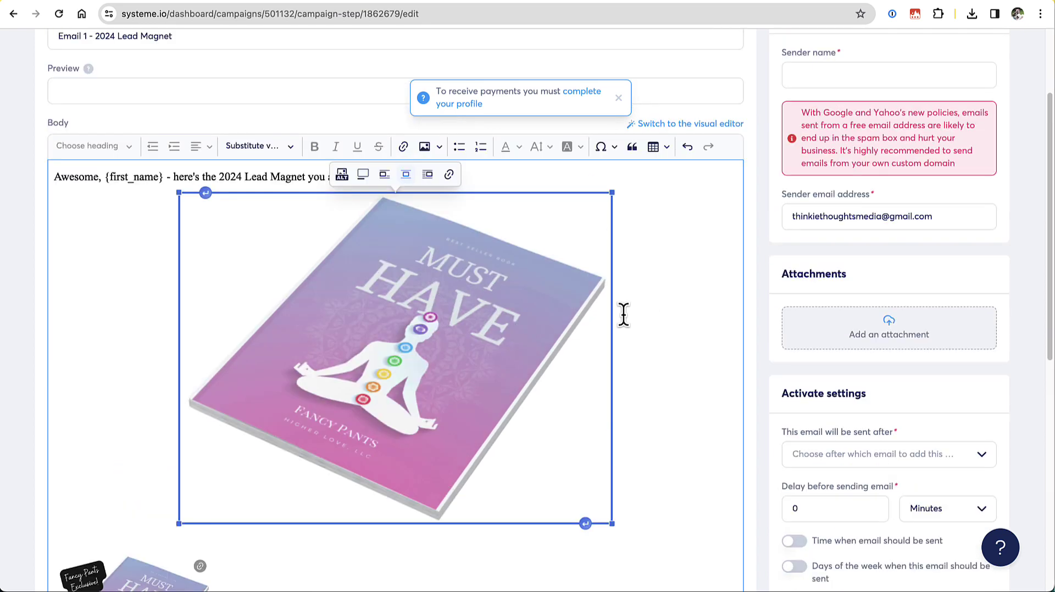
pyautogui.click(384, 174)
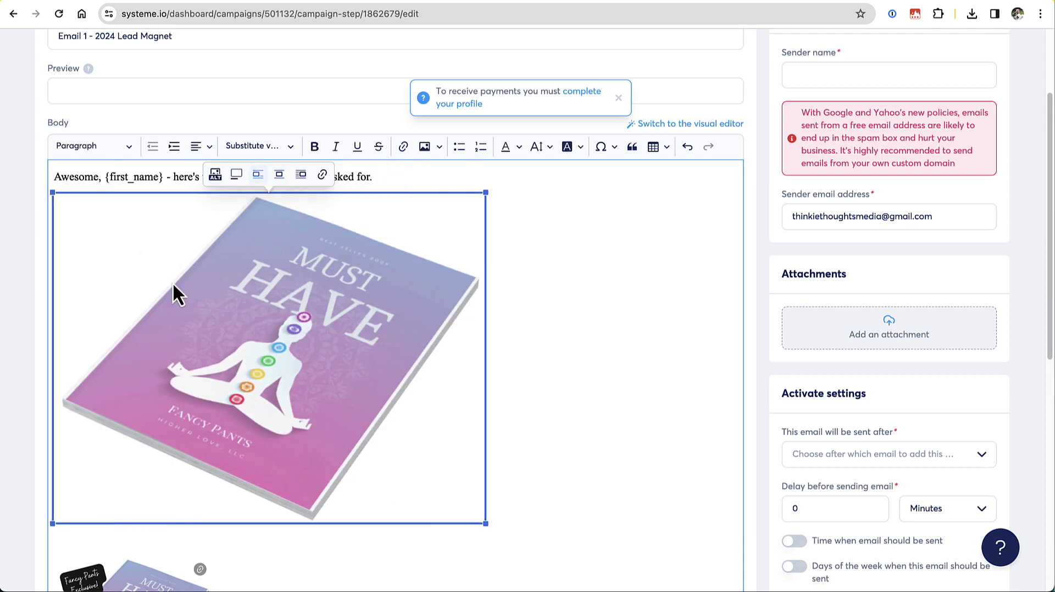
pyautogui.moveTo(486, 525); pyautogui.dragTo(248, 343)
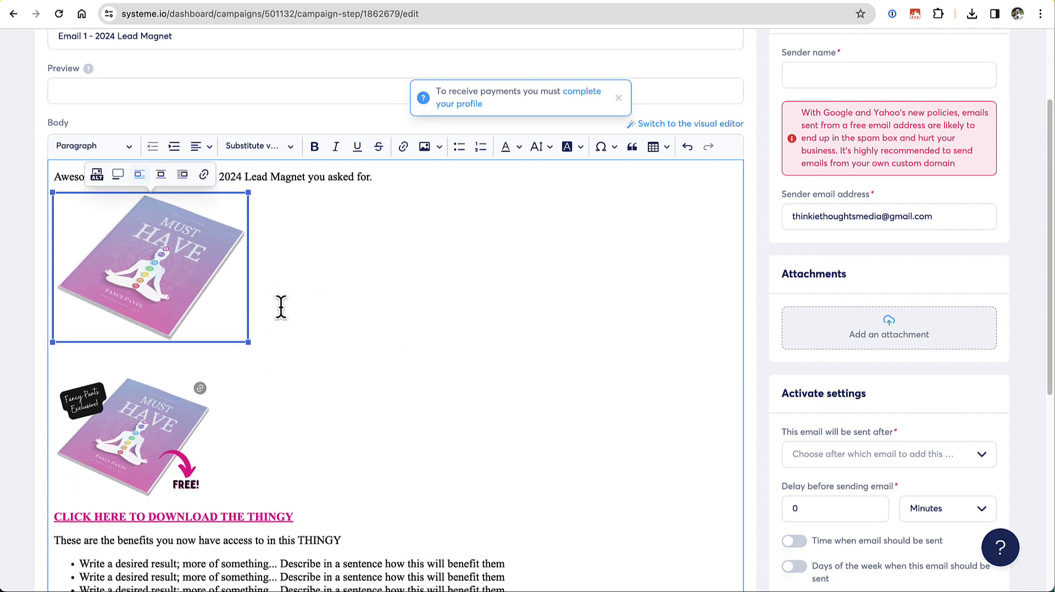
pyautogui.click(160, 174)
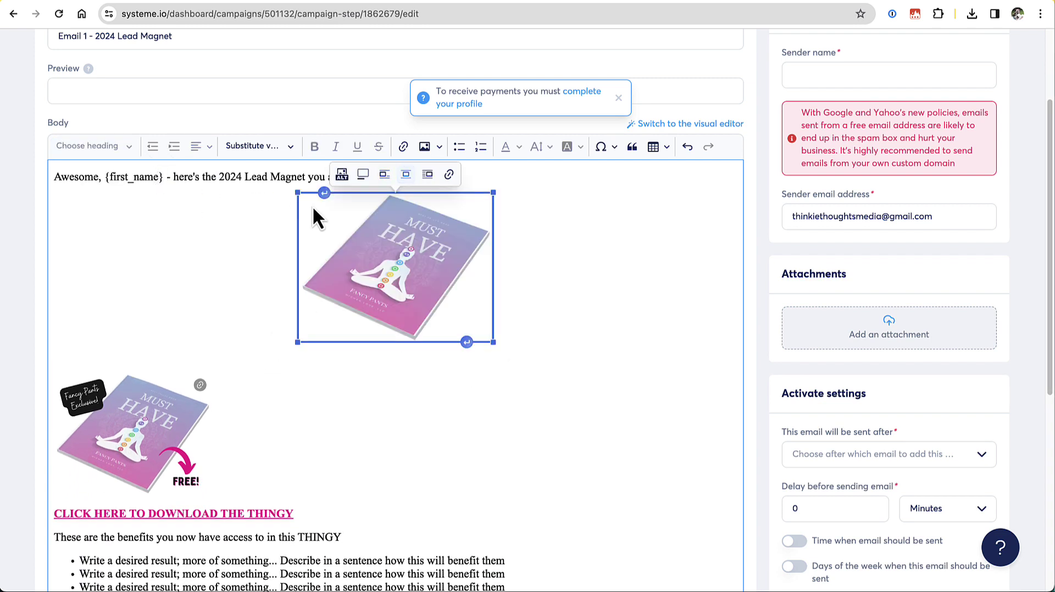
pyautogui.click(429, 174)
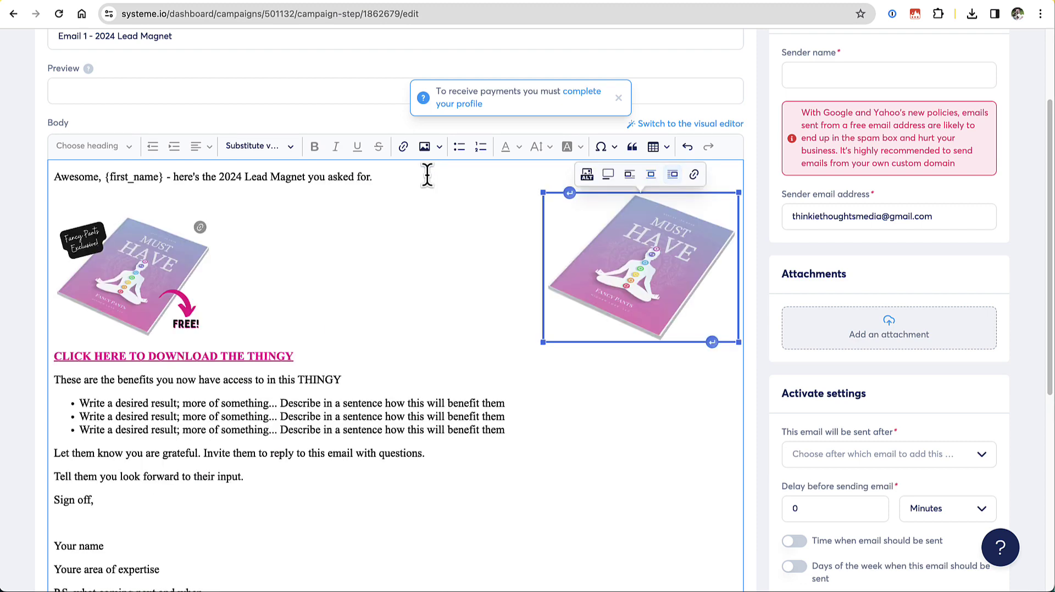
pyautogui.click(629, 174)
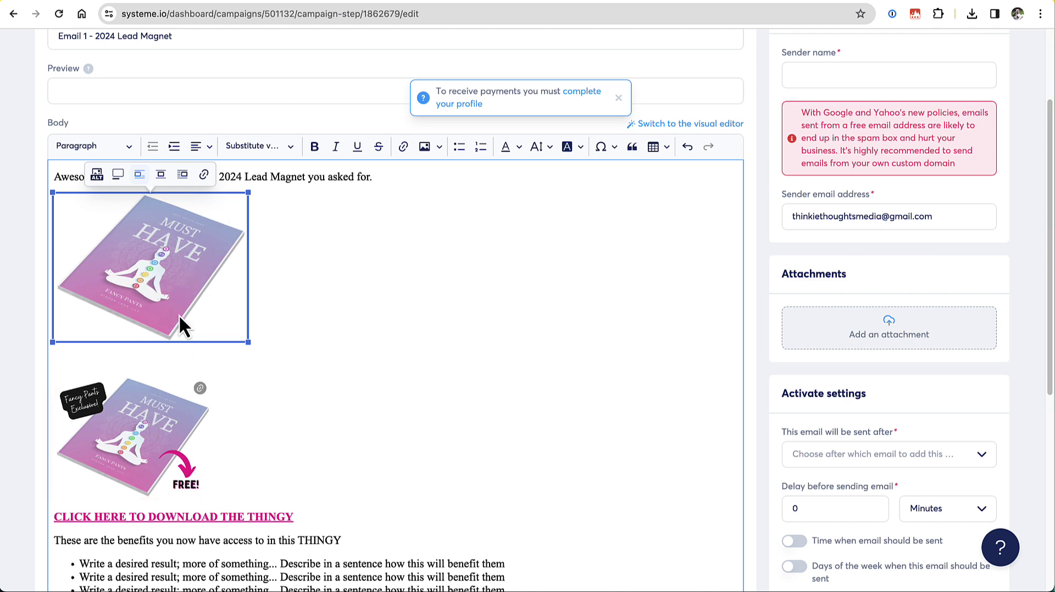
# Delete the newly inserted ebook image and the extra blank lines below the greeting.
pyautogui.press('Delete')
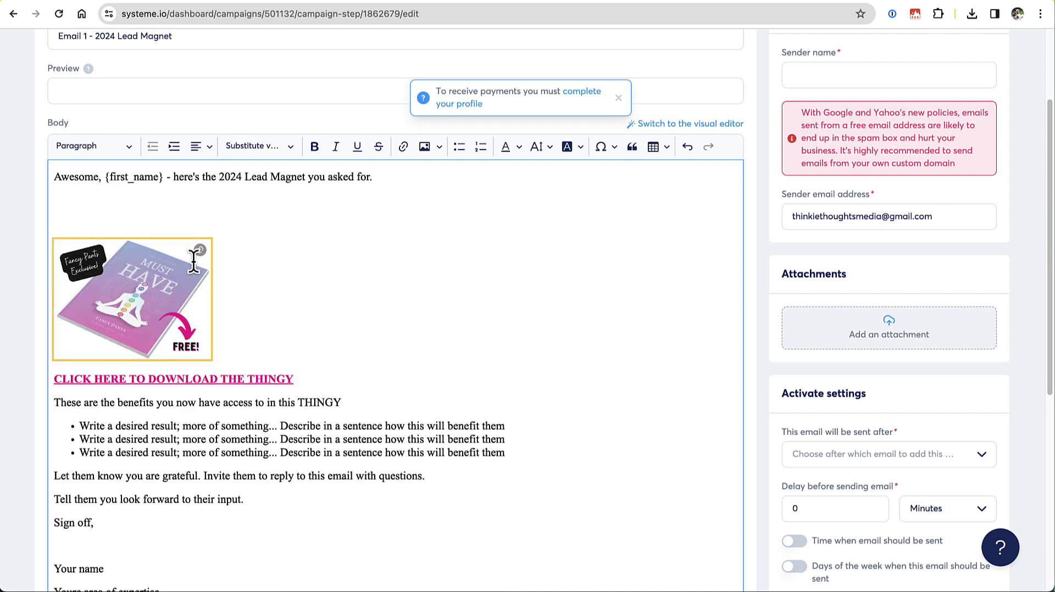
pyautogui.press('BackSpace')
pyautogui.press('BackSpace')
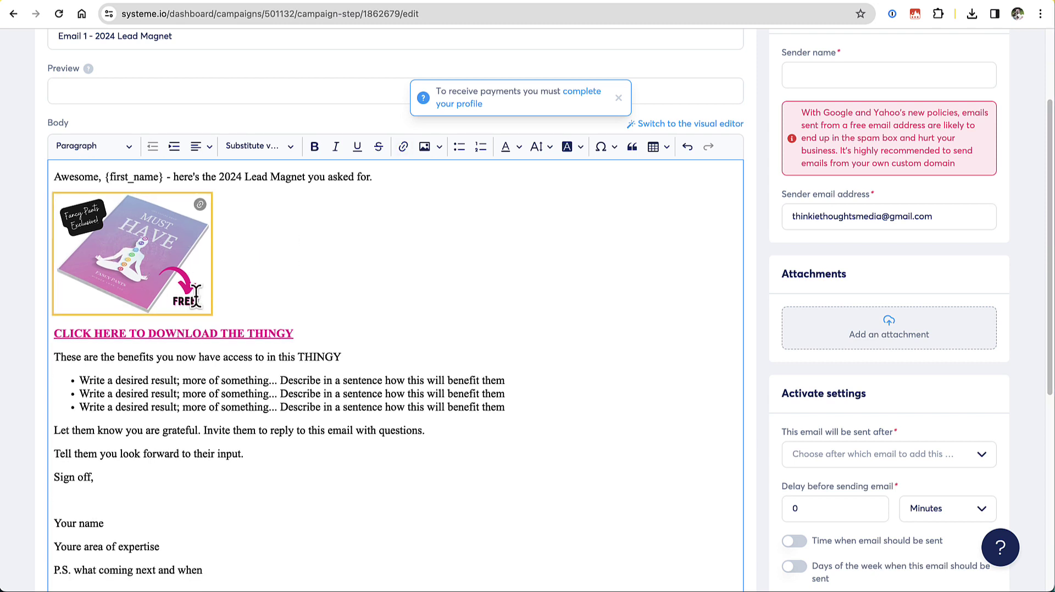
# Remove the Google Drive link from the Fancy Pants Exclusive book image in the email body.
pyautogui.click(99, 263)
pyautogui.click(130, 269)
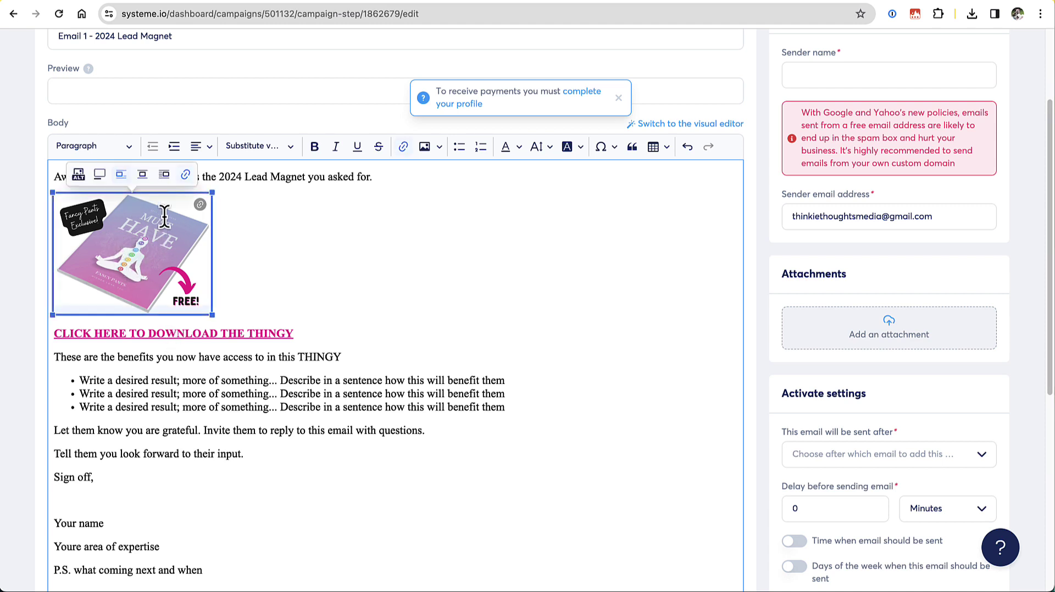
pyautogui.click(186, 176)
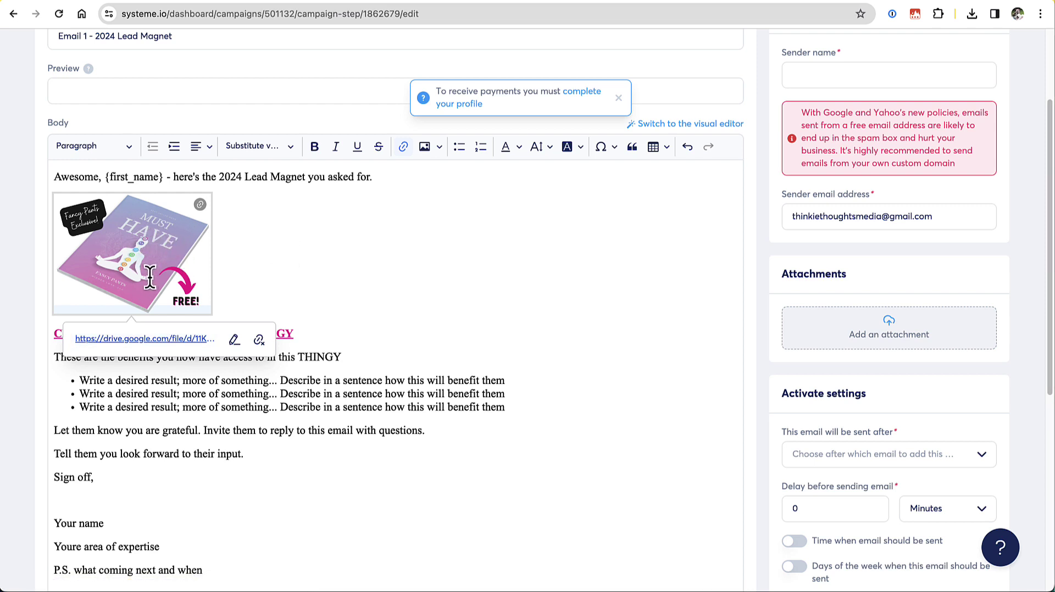
pyautogui.click(260, 340)
pyautogui.click(286, 260)
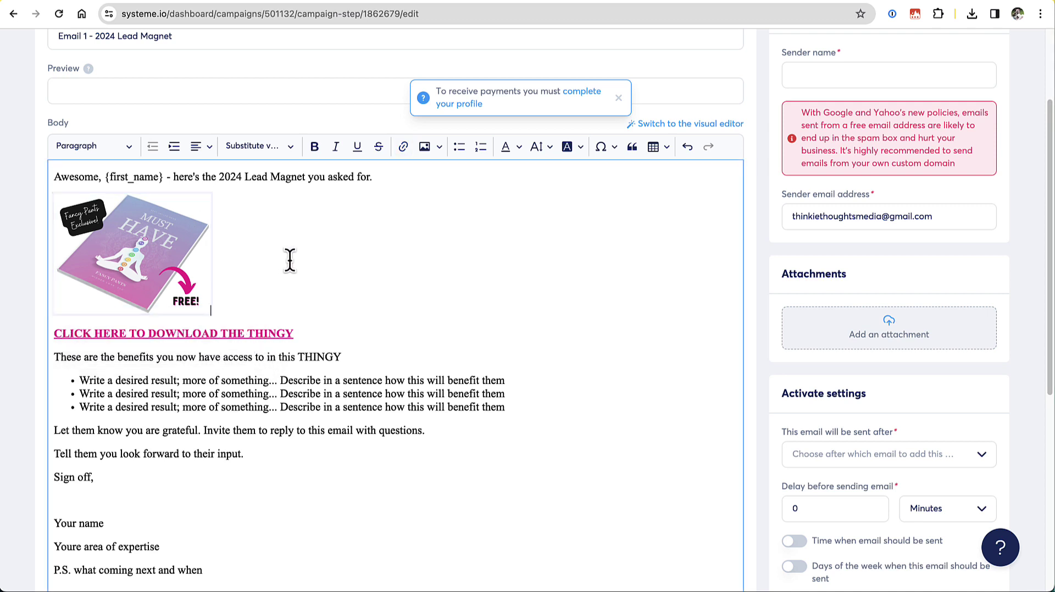
pyautogui.click(156, 269)
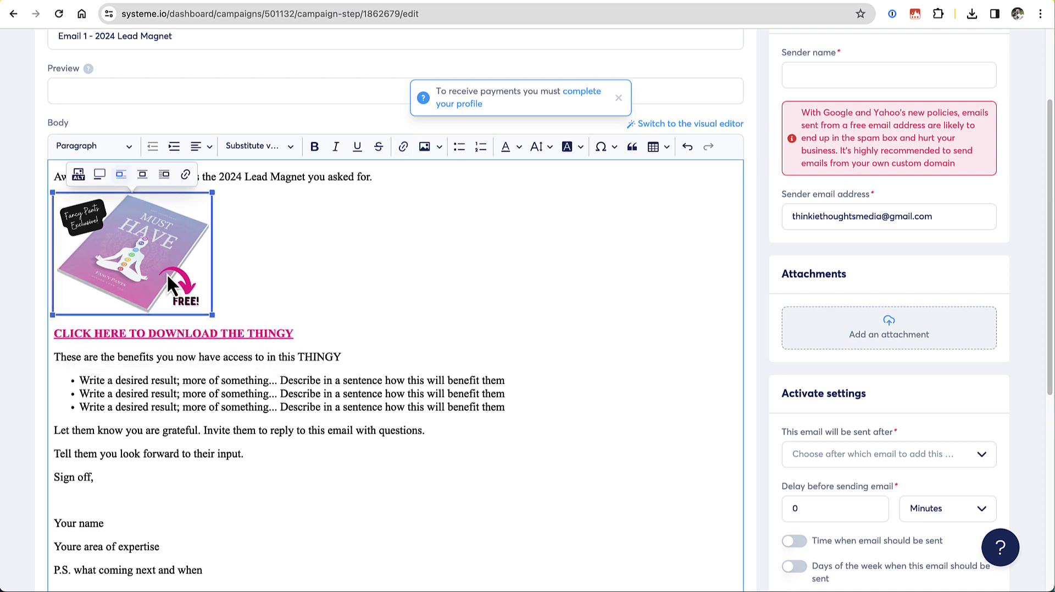
pyautogui.click(187, 174)
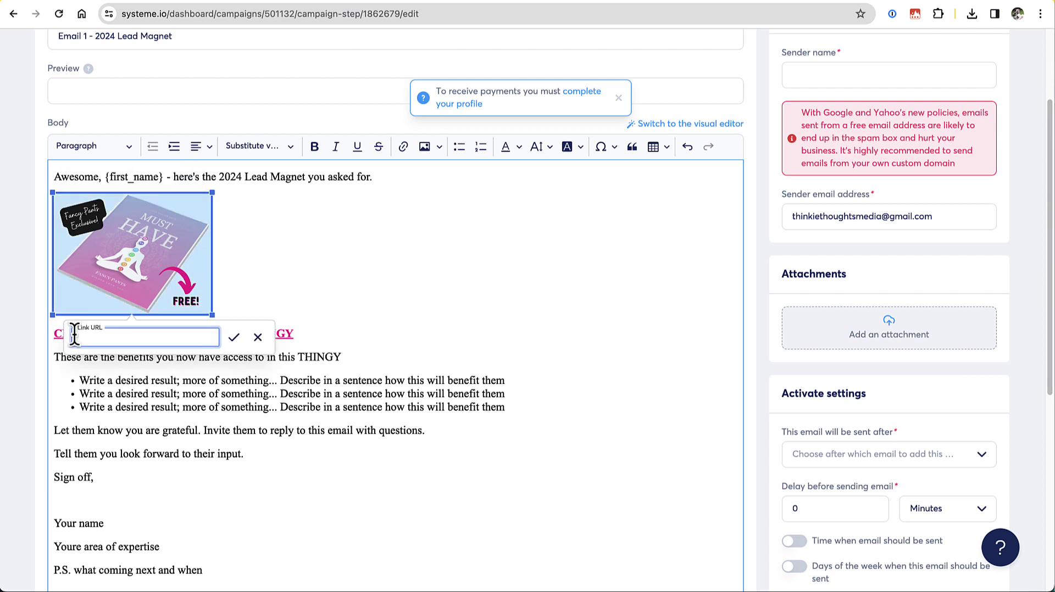
pyautogui.click(304, 258)
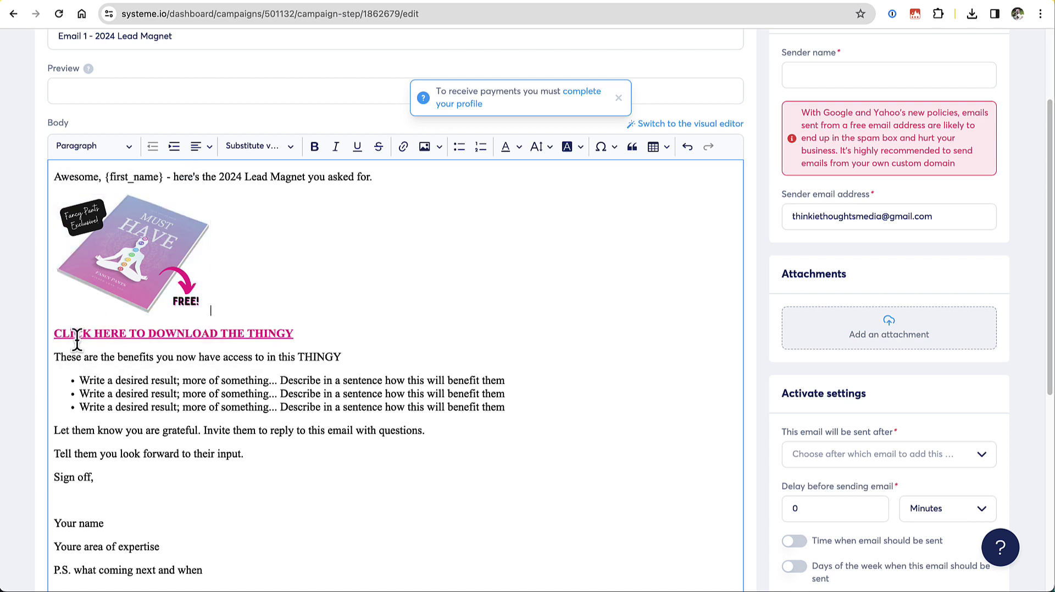
pyautogui.moveTo(54, 335); pyautogui.dragTo(288, 335)
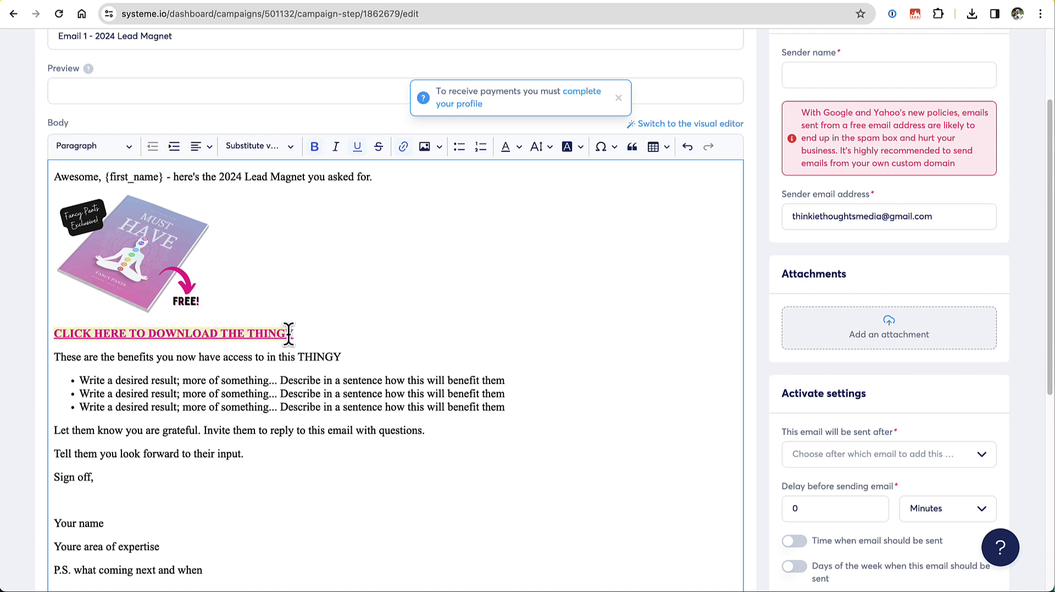
pyautogui.click(103, 360)
pyautogui.moveTo(54, 357); pyautogui.dragTo(344, 358)
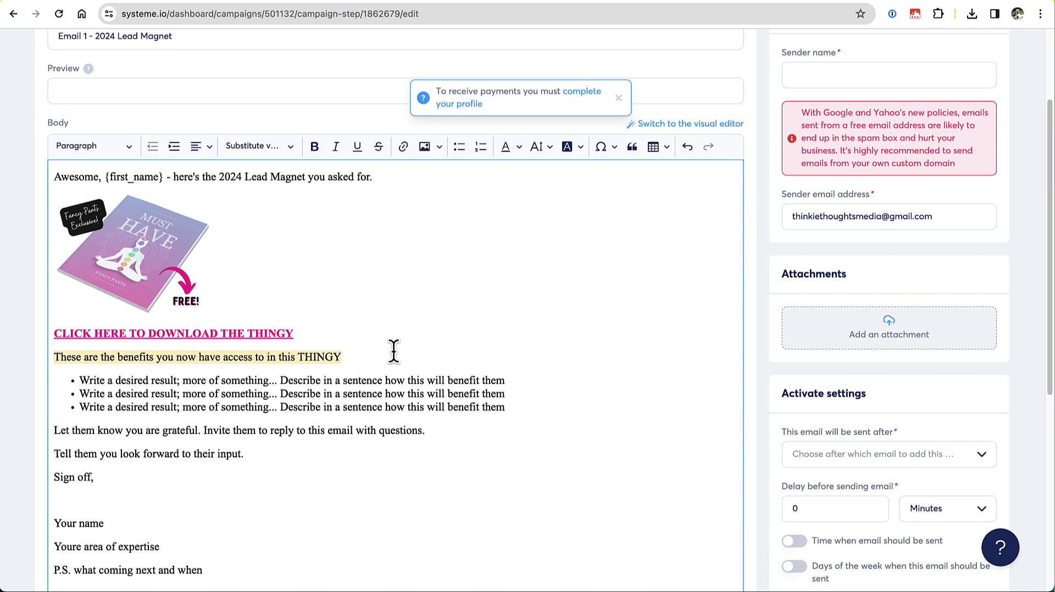
pyautogui.click(404, 146)
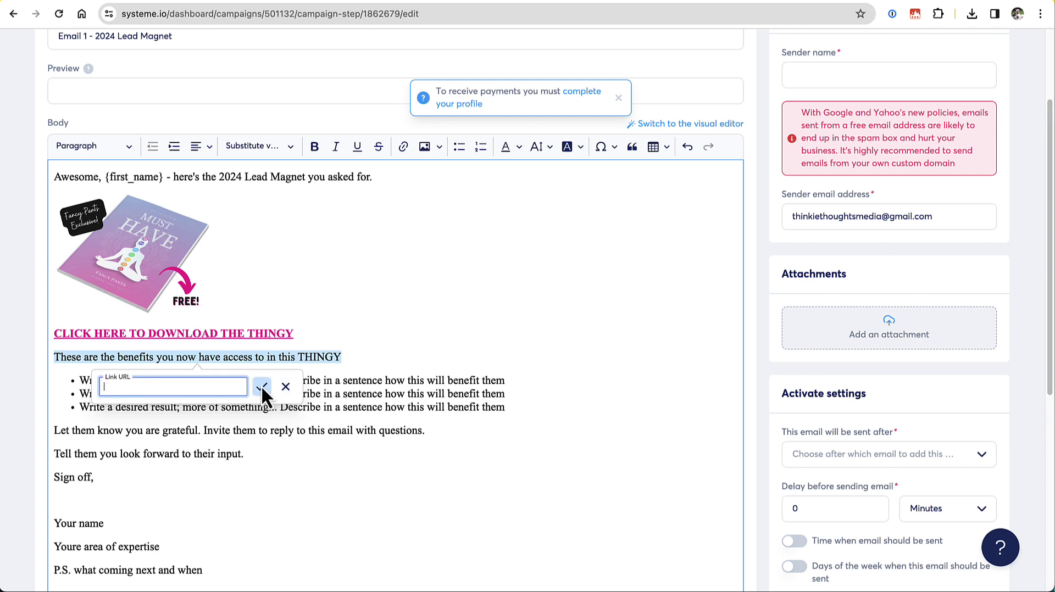
pyautogui.click(348, 353)
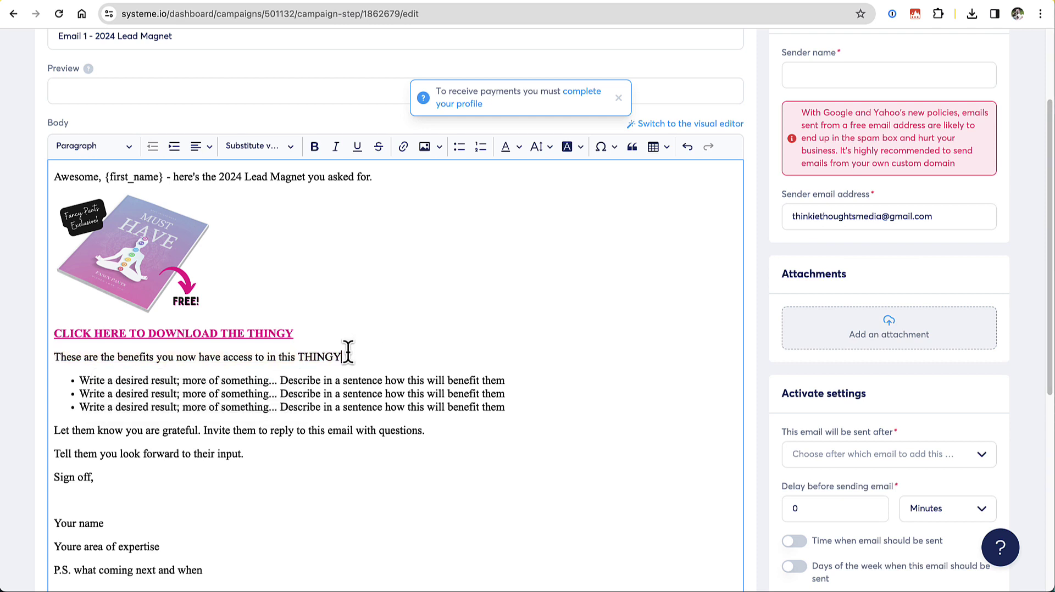
# Set the font color of the line "These are the benefits you now have access to in this THINGY" to hex 000000.
pyautogui.moveTo(348, 353); pyautogui.dragTo(55, 356)
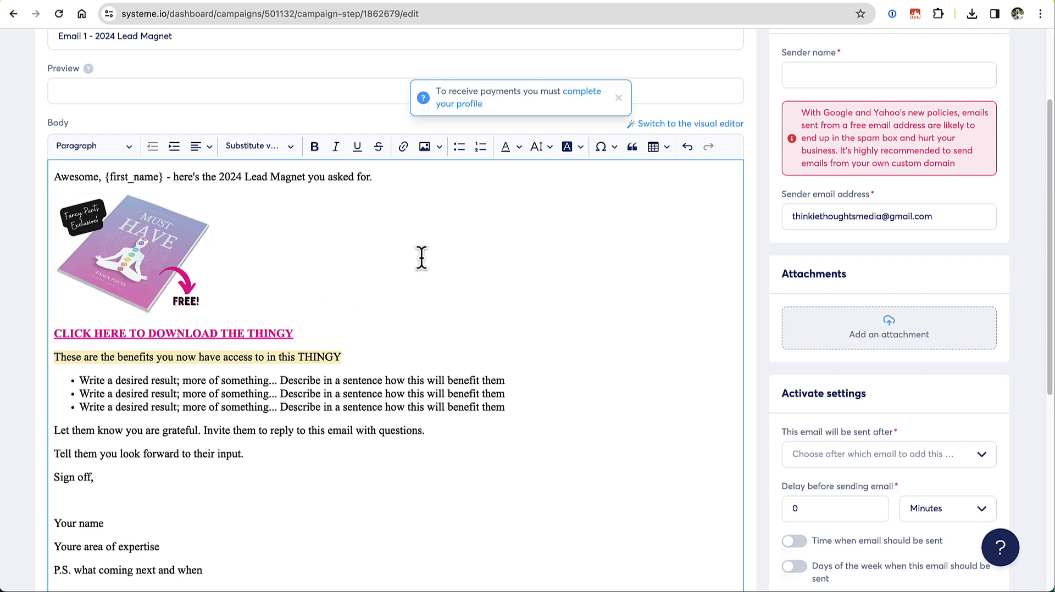
pyautogui.click(510, 150)
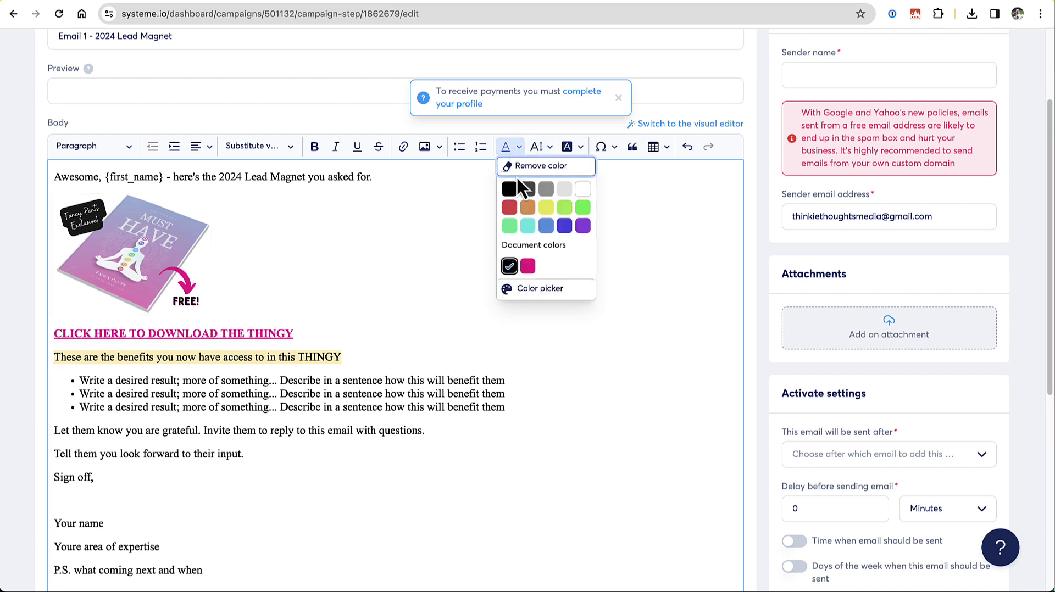
pyautogui.click(547, 289)
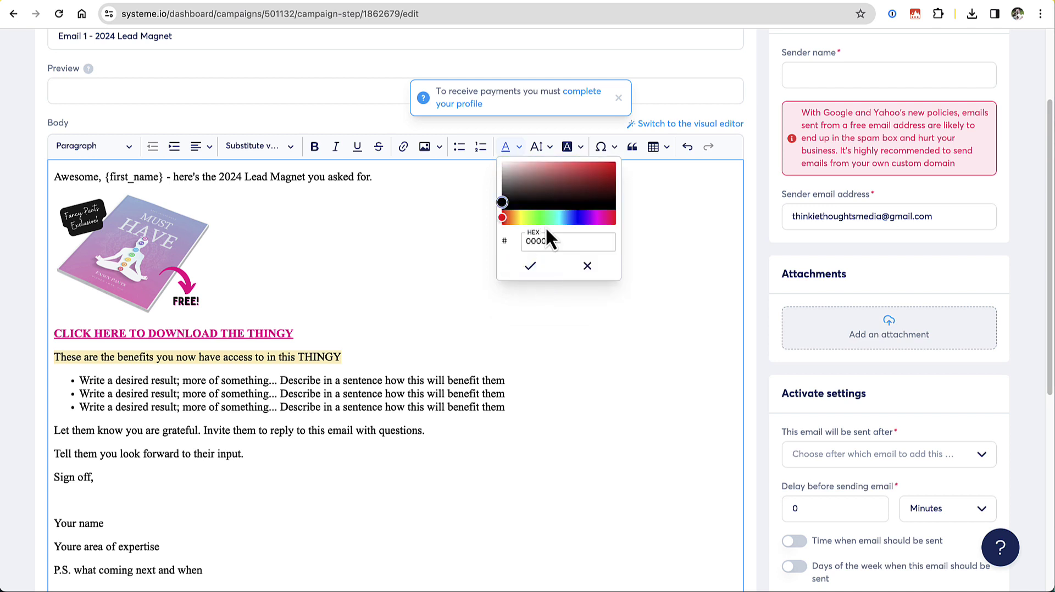
pyautogui.moveTo(572, 242); pyautogui.dragTo(522, 243)
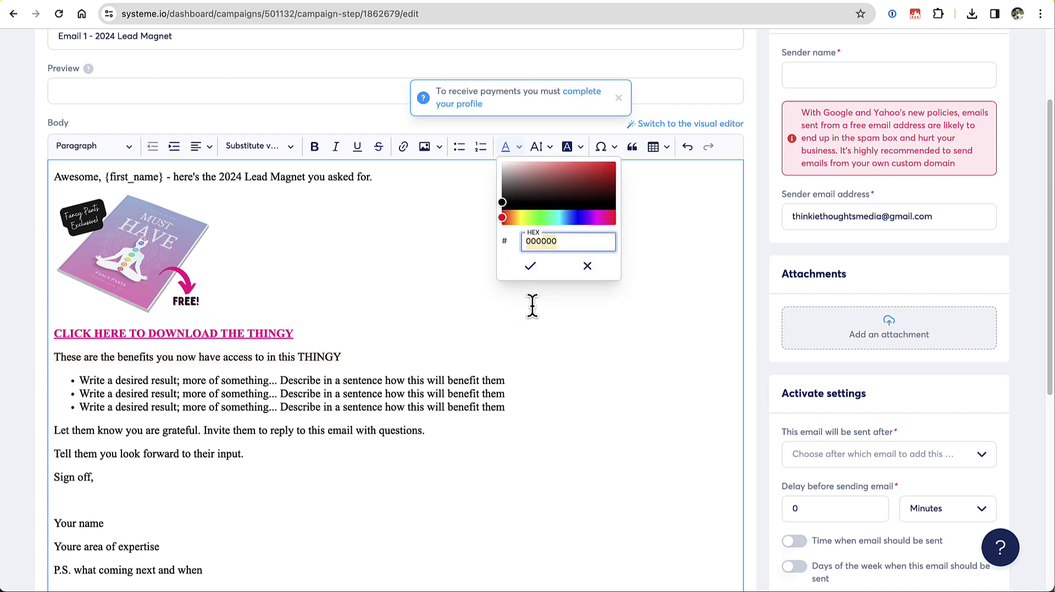
pyautogui.click(530, 266)
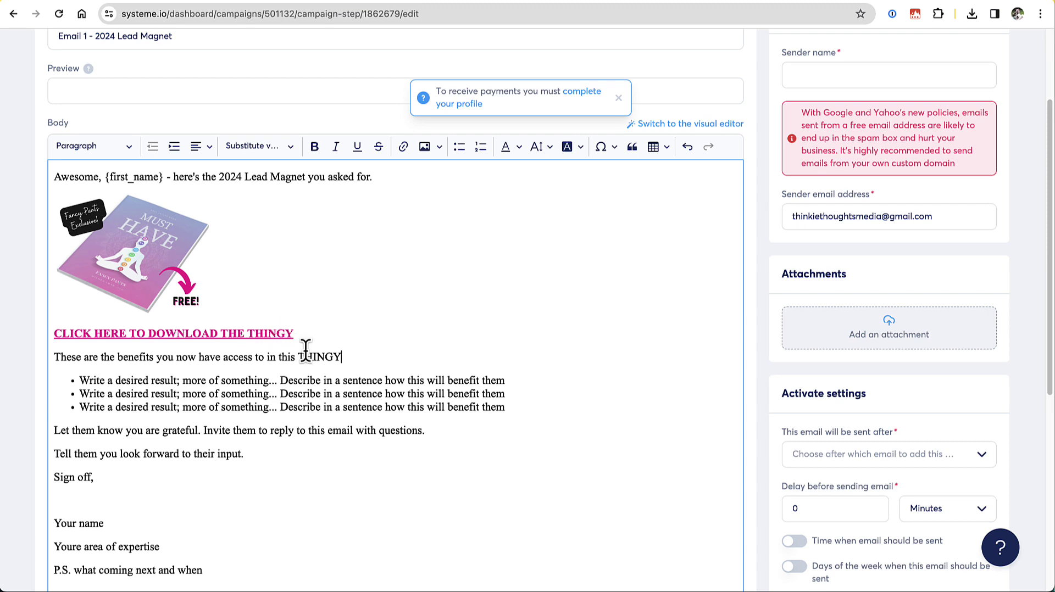
# Preview the pages of 2024 LM 5-pg Ebook Mockup Must Have Ebook 600x800.pdf and add that file as an attachment to the email.
pyautogui.scroll(-2, 362, 459)
pyautogui.scroll(5, 367, 460)
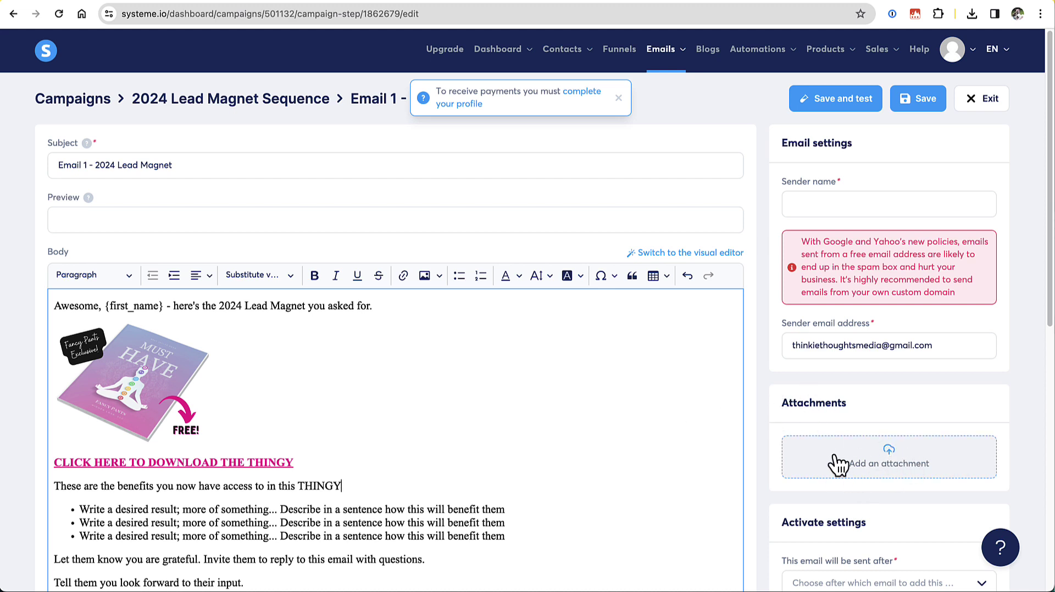
pyautogui.click(889, 462)
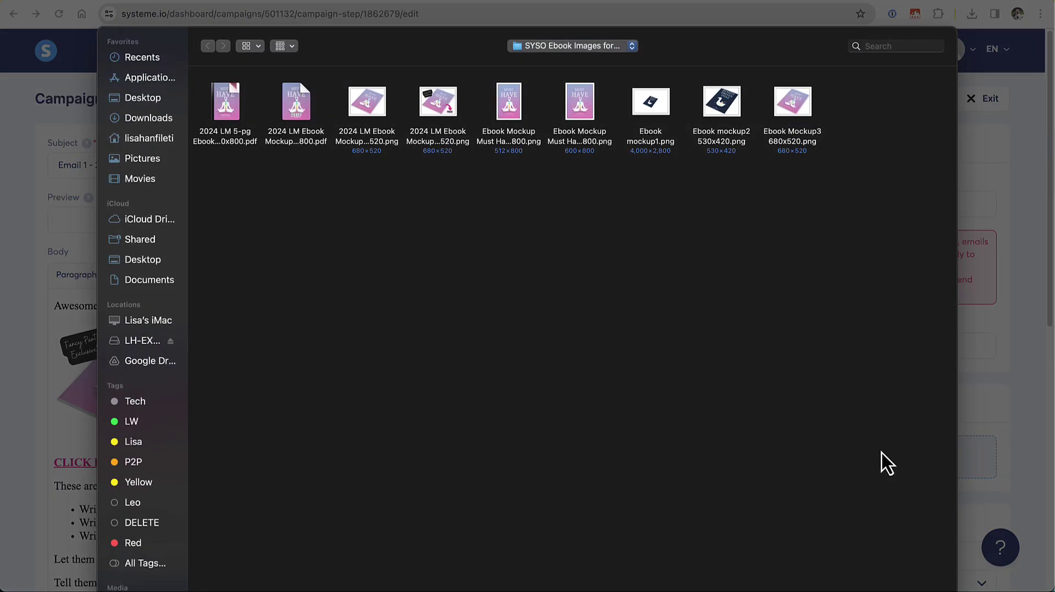
pyautogui.moveTo(236, 107)
pyautogui.rightClick(227, 99)
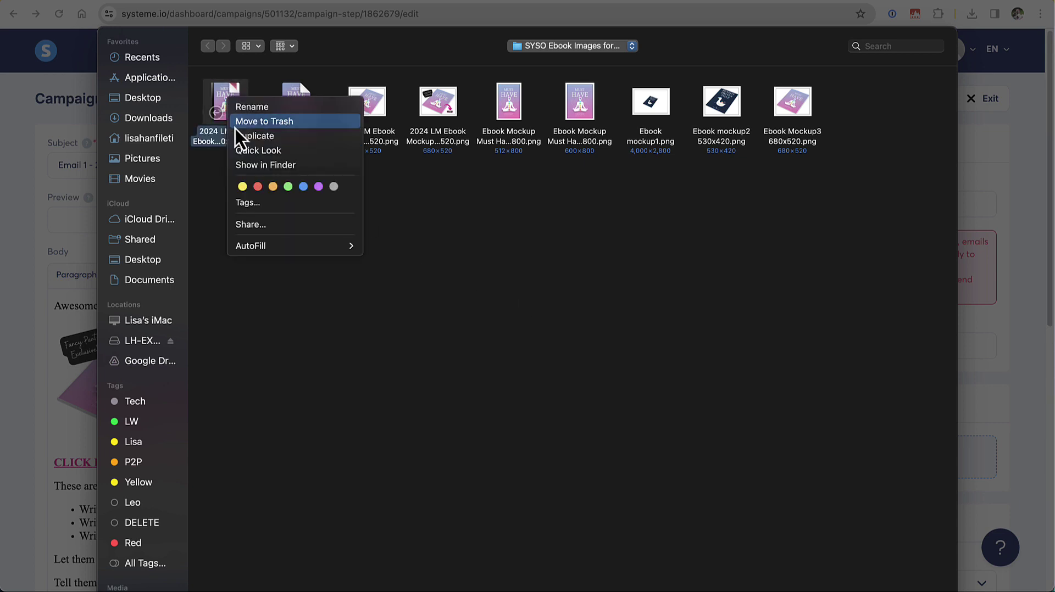
pyautogui.click(257, 152)
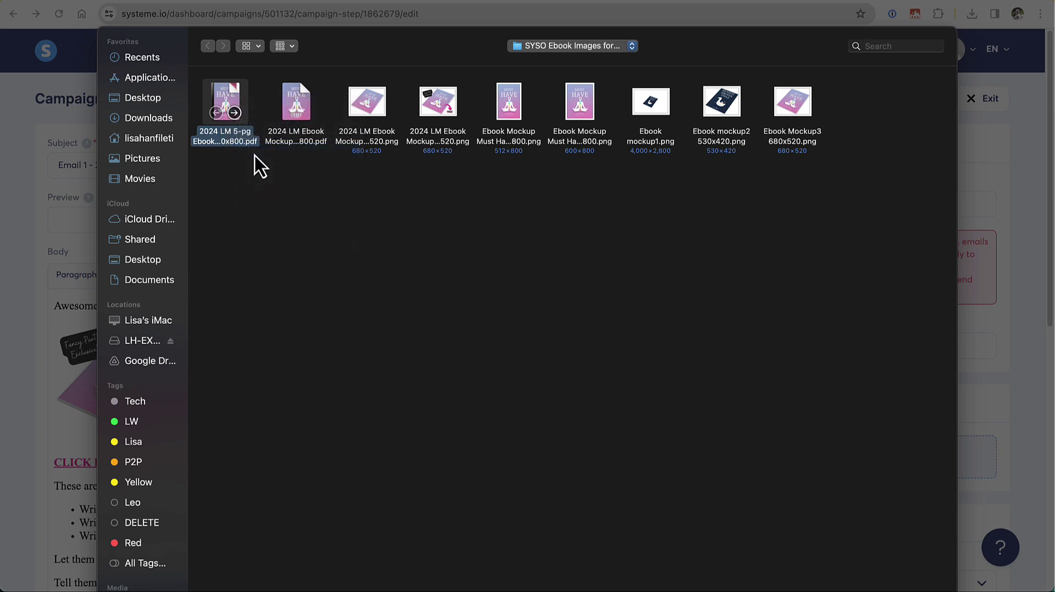
pyautogui.click(922, 179)
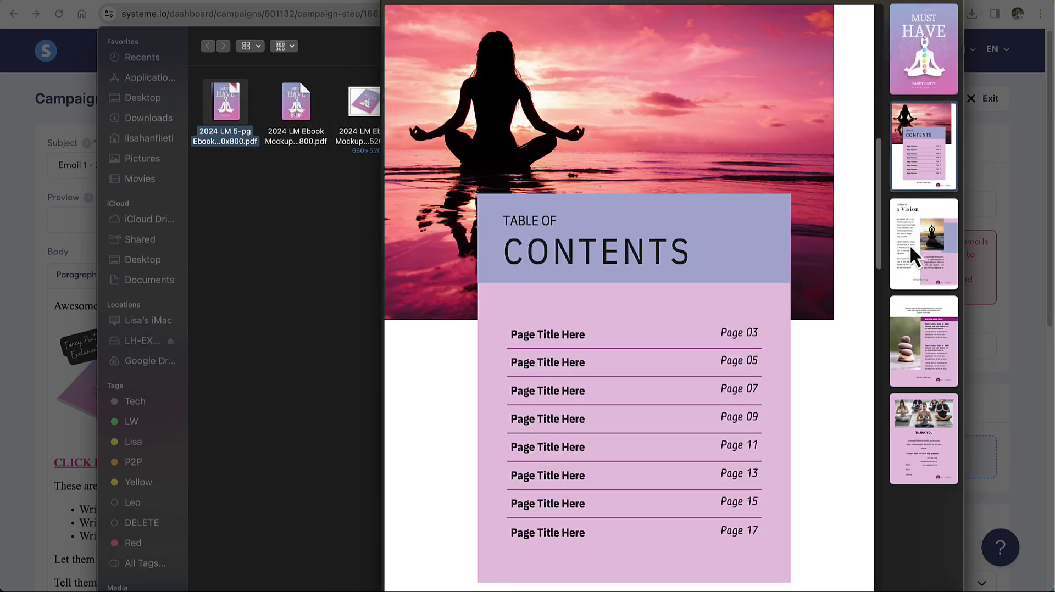
pyautogui.click(909, 244)
pyautogui.click(911, 343)
pyautogui.click(910, 482)
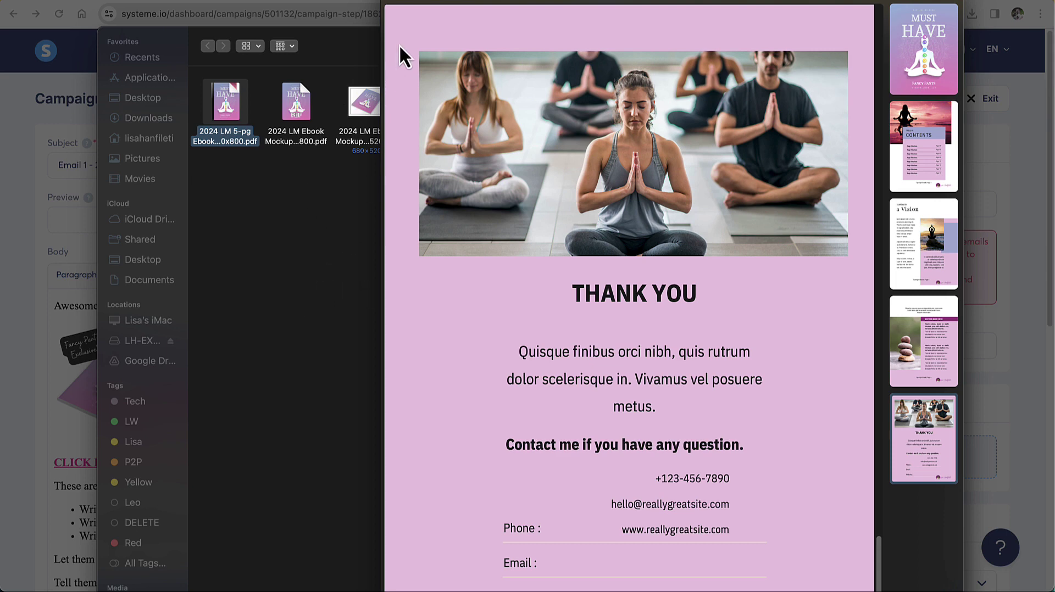
pyautogui.press('space')
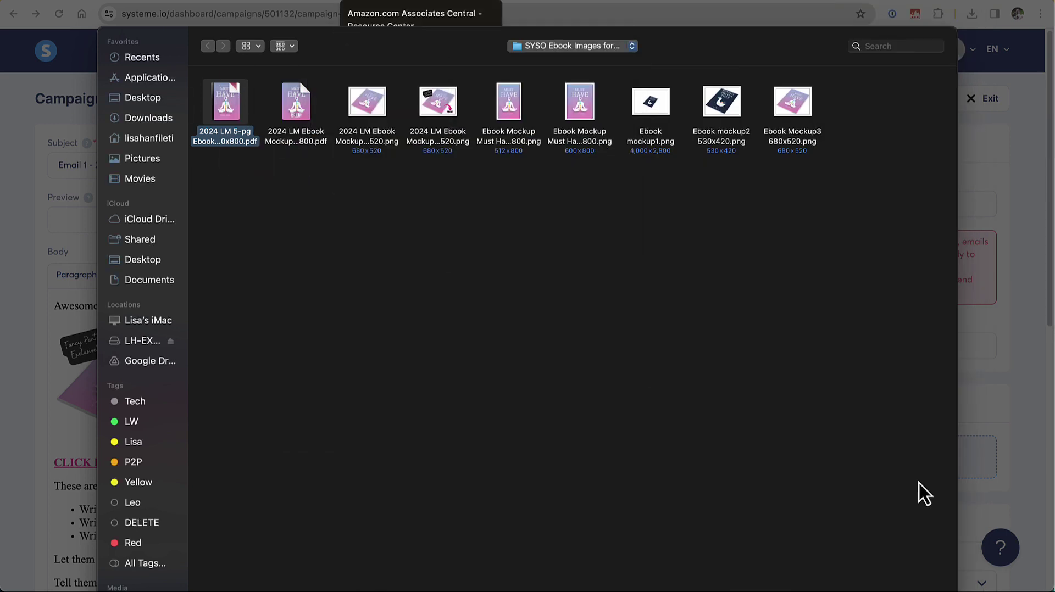
pyautogui.press('Return')
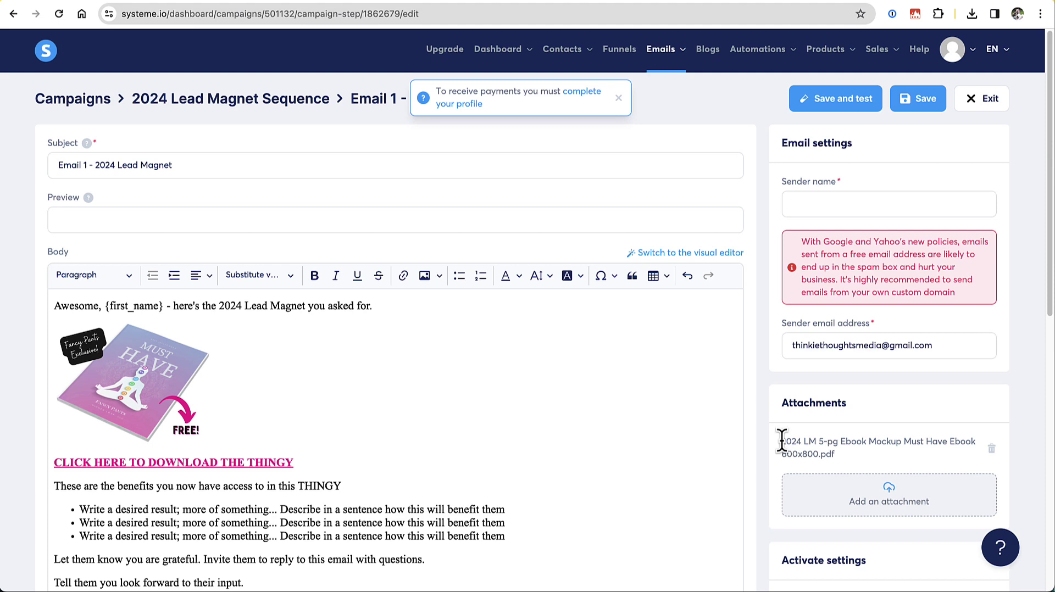
pyautogui.moveTo(781, 441); pyautogui.dragTo(833, 453)
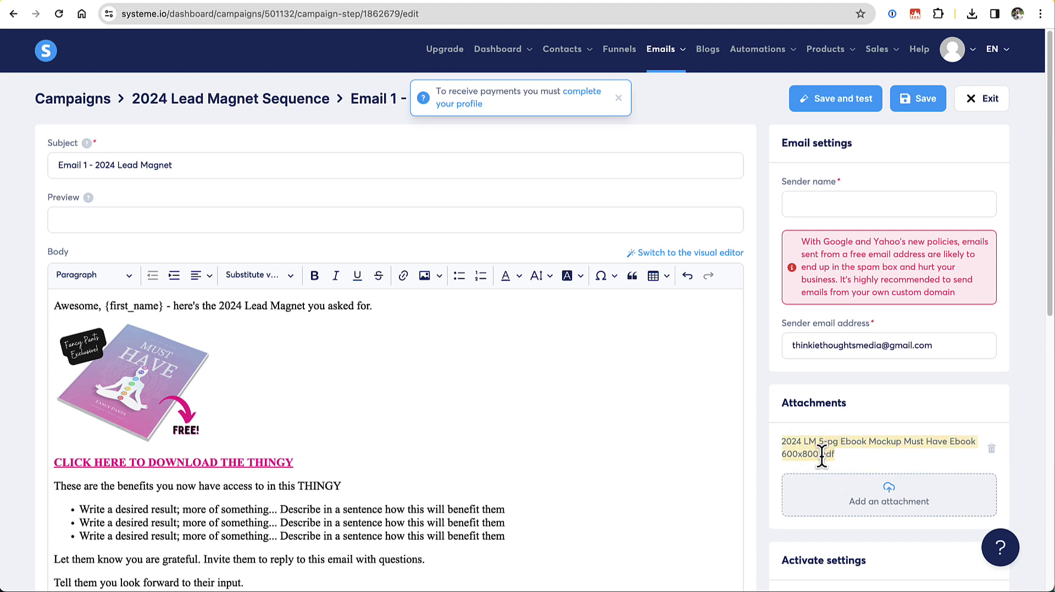
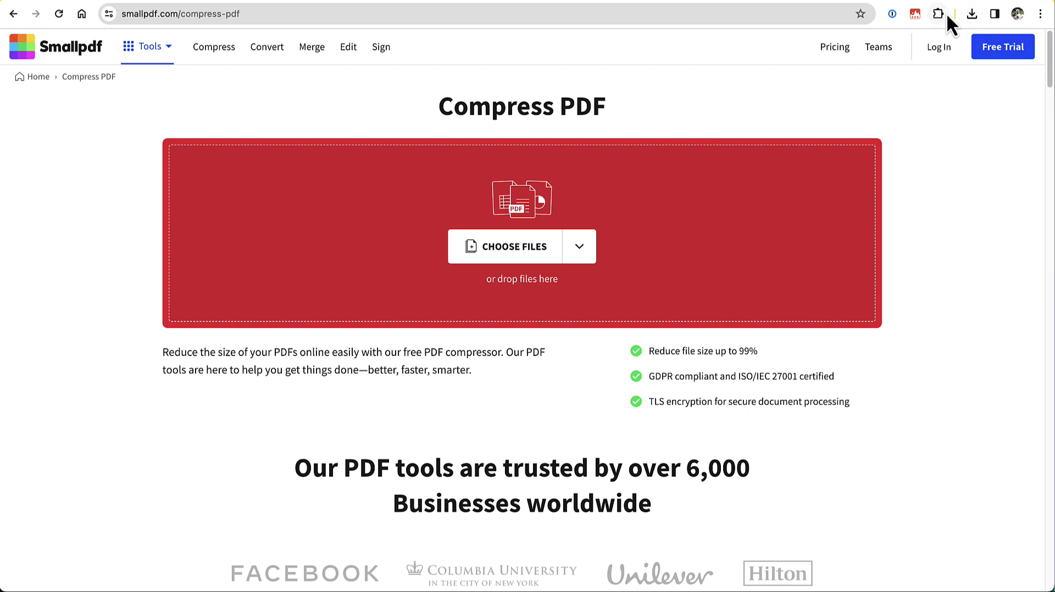
# In Smallpdf, compress the recently downloaded 2024 LM 5-pg ebook PDF with the Basic option and download the compressed file.
pyautogui.click(972, 13)
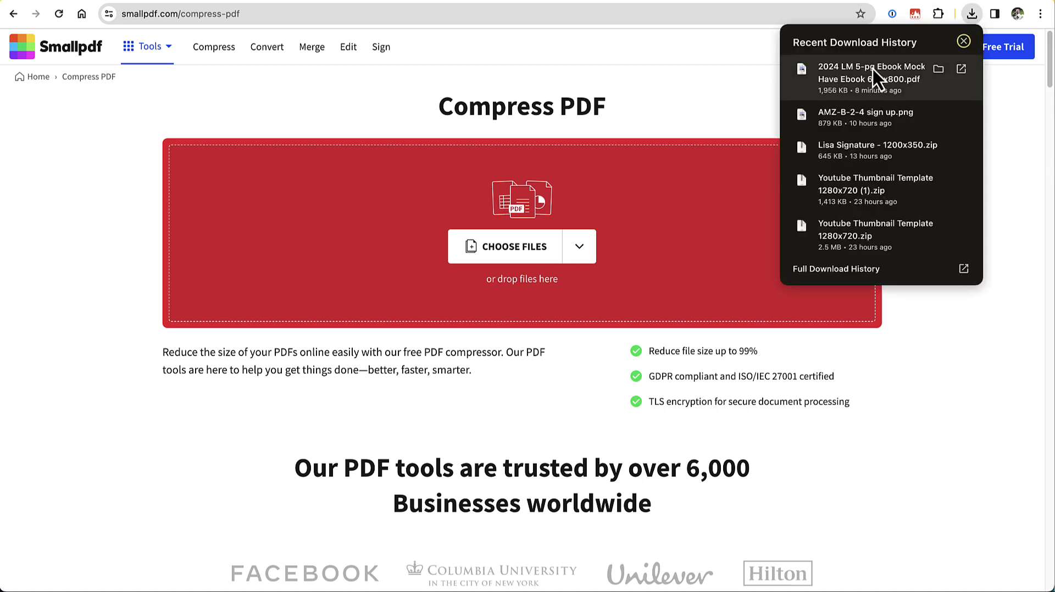
pyautogui.moveTo(877, 77); pyautogui.dragTo(509, 248)
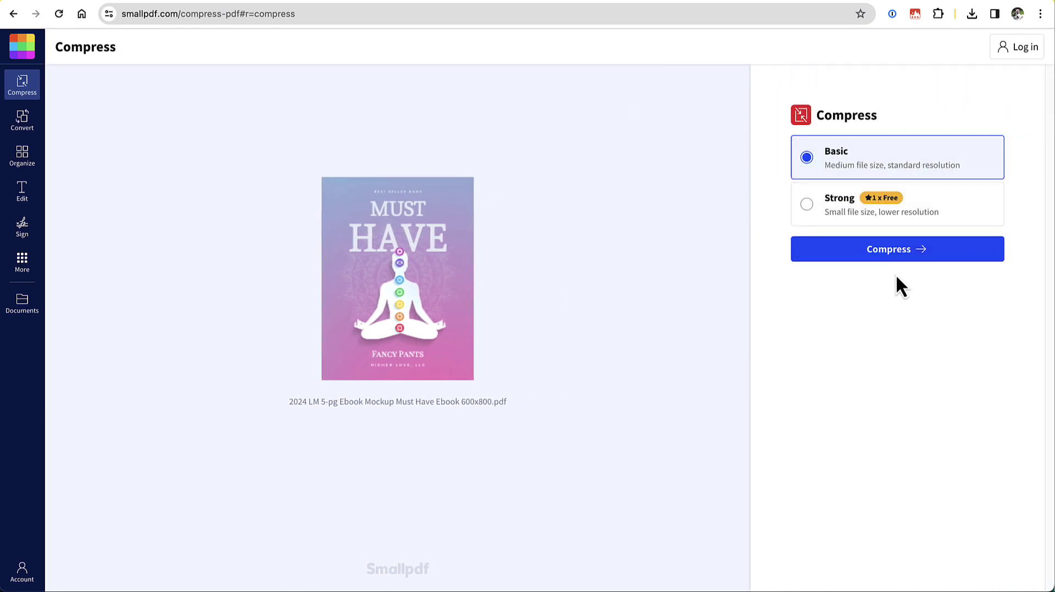
pyautogui.click(913, 256)
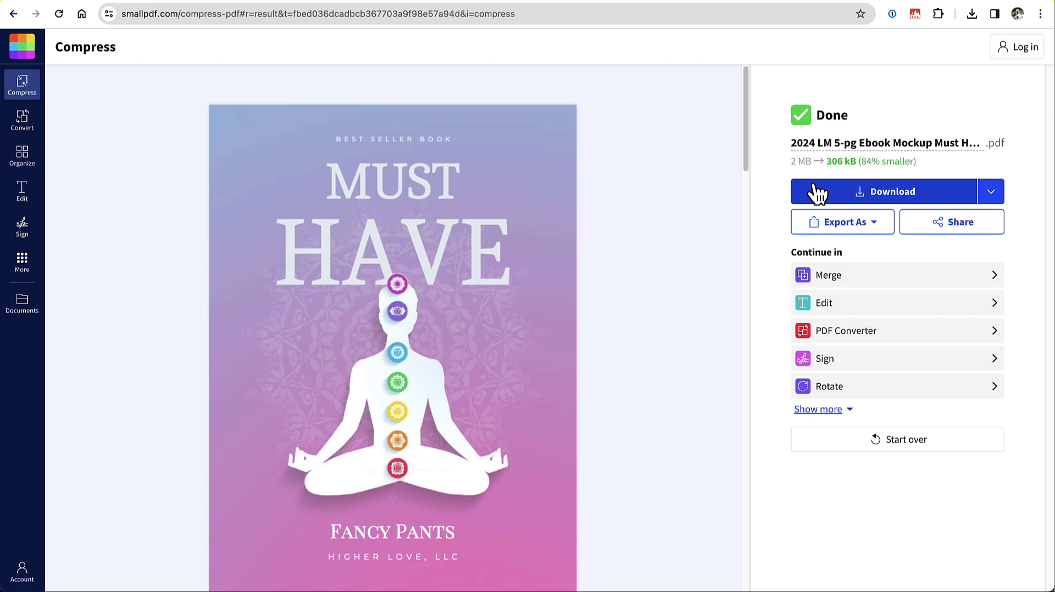
pyautogui.click(814, 192)
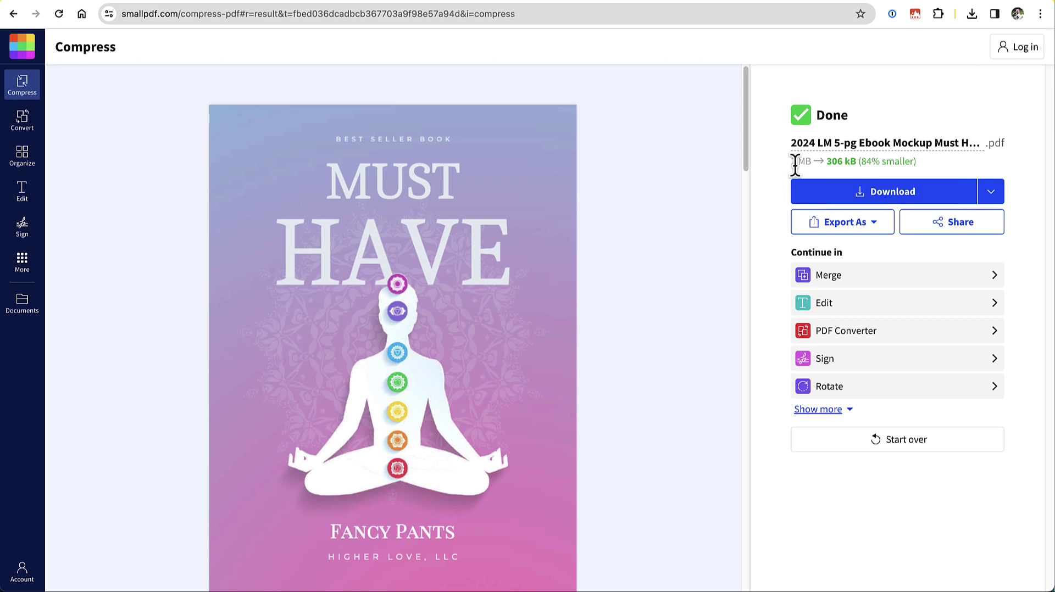
# Examine the file size reduction and look through all pages of the compressed ebook to check their quality.
pyautogui.moveTo(822, 156); pyautogui.dragTo(855, 161)
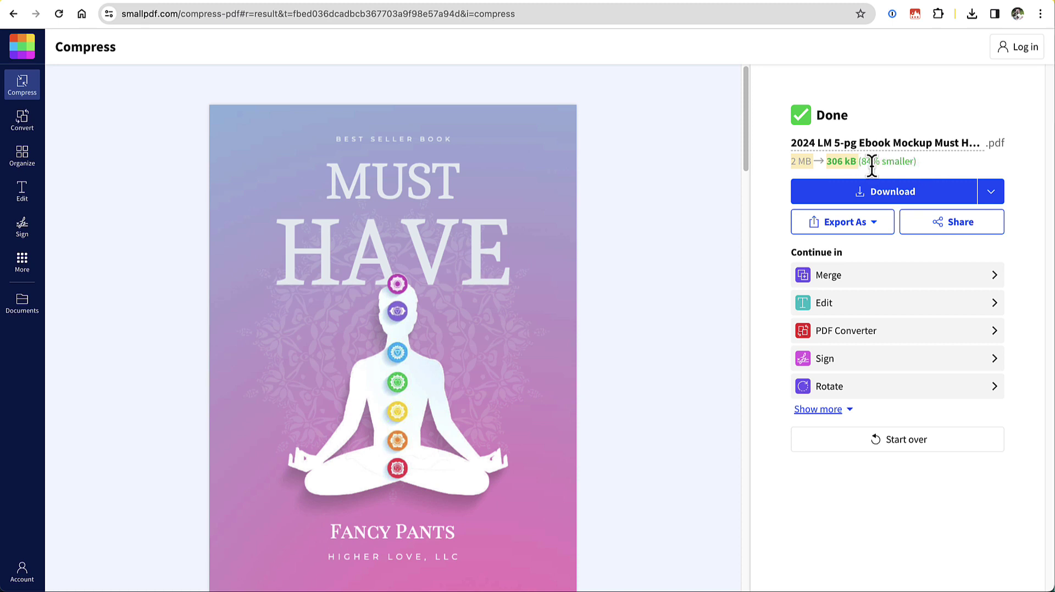
pyautogui.click(872, 165)
pyautogui.moveTo(922, 163); pyautogui.dragTo(787, 163)
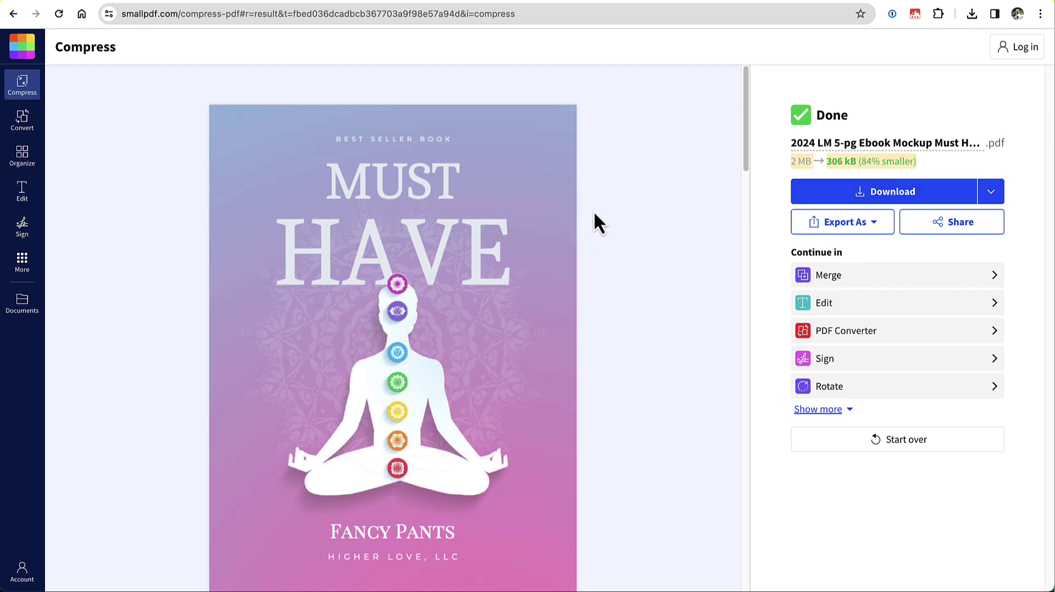
pyautogui.scroll(-13, 531, 368)
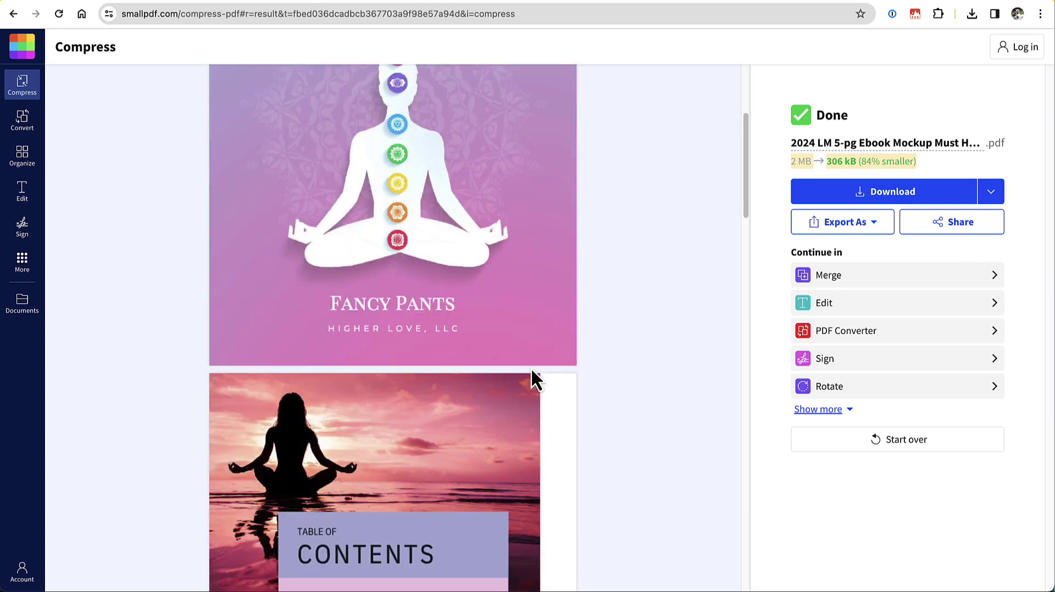
pyautogui.scroll(-12, 532, 367)
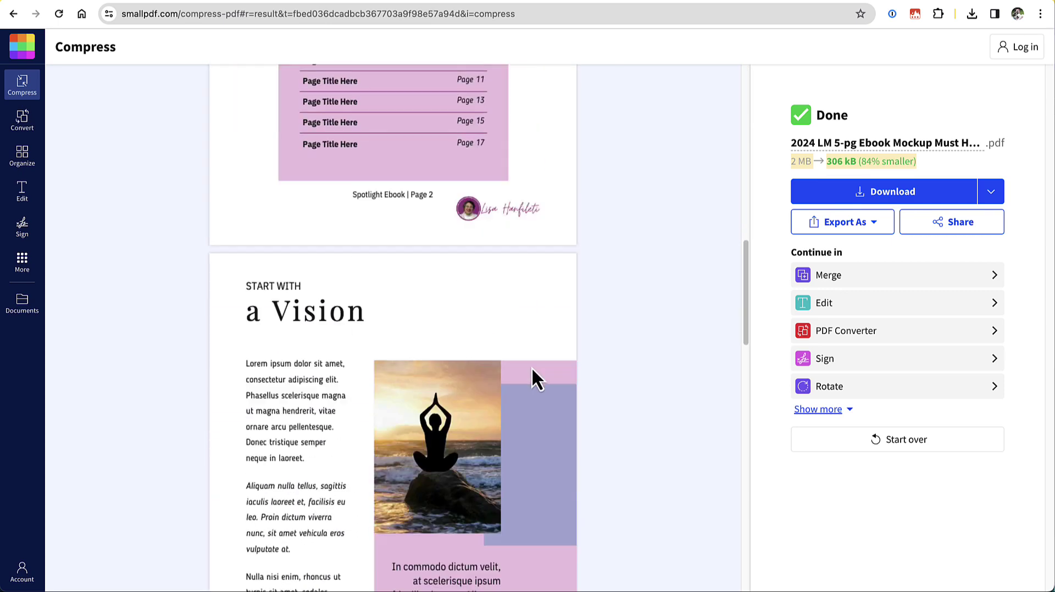
pyautogui.scroll(-12, 526, 328)
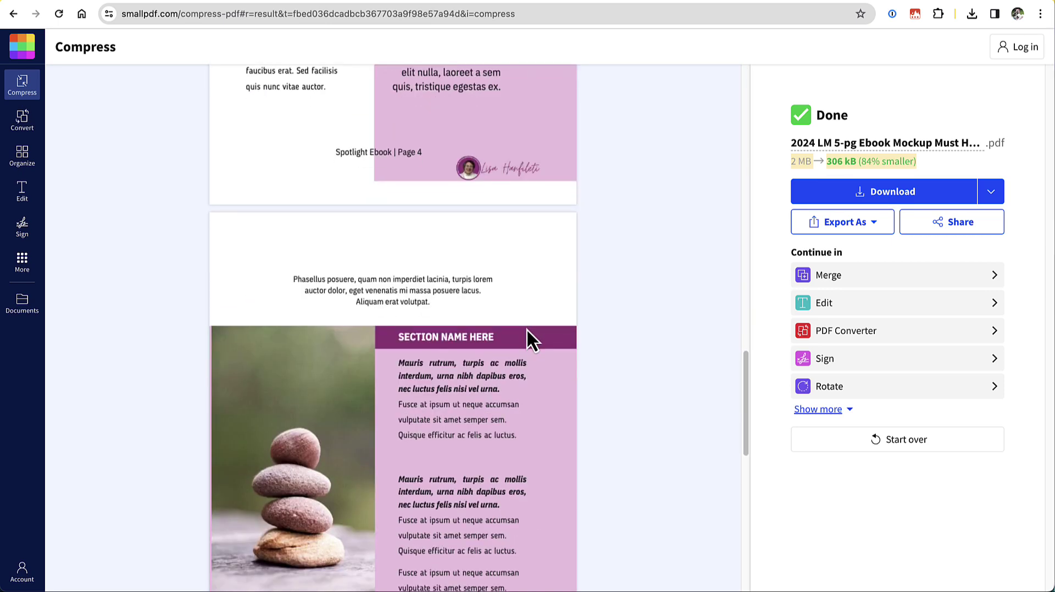
pyautogui.scroll(-4, 526, 328)
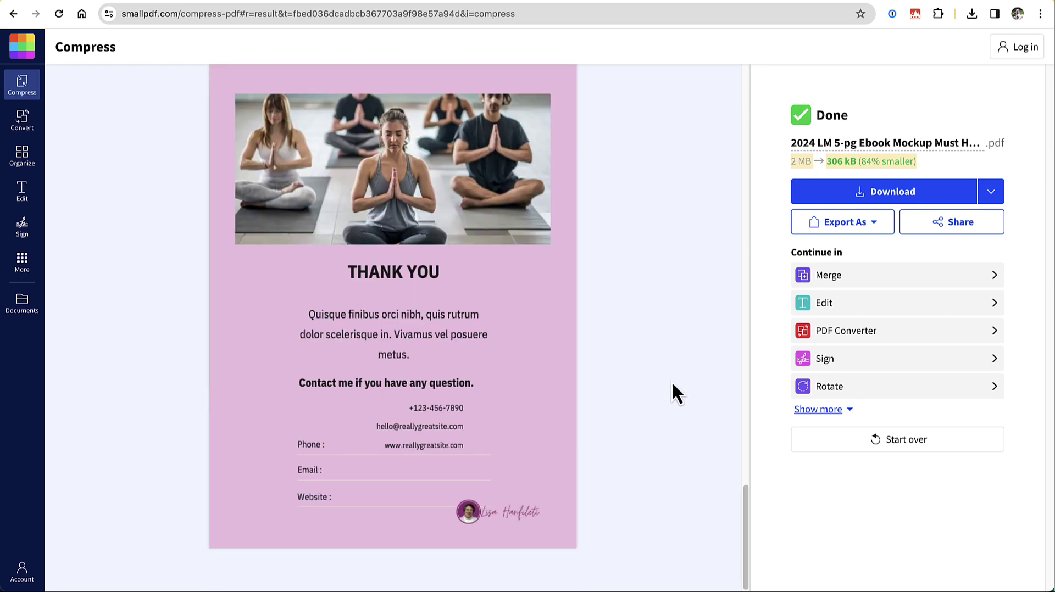
pyautogui.scroll(10, 671, 381)
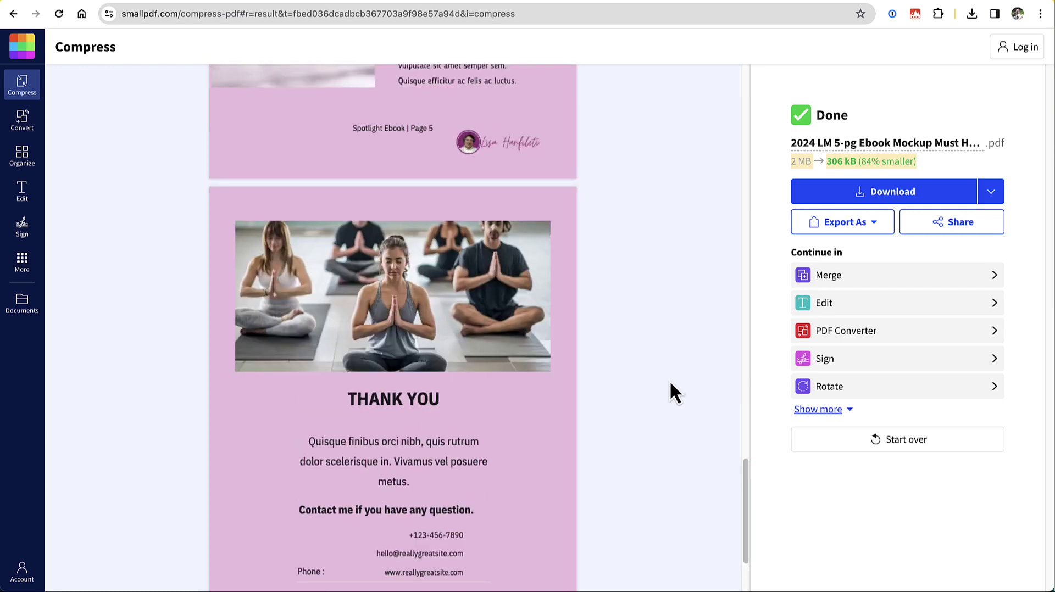
pyautogui.scroll(20, 451, 378)
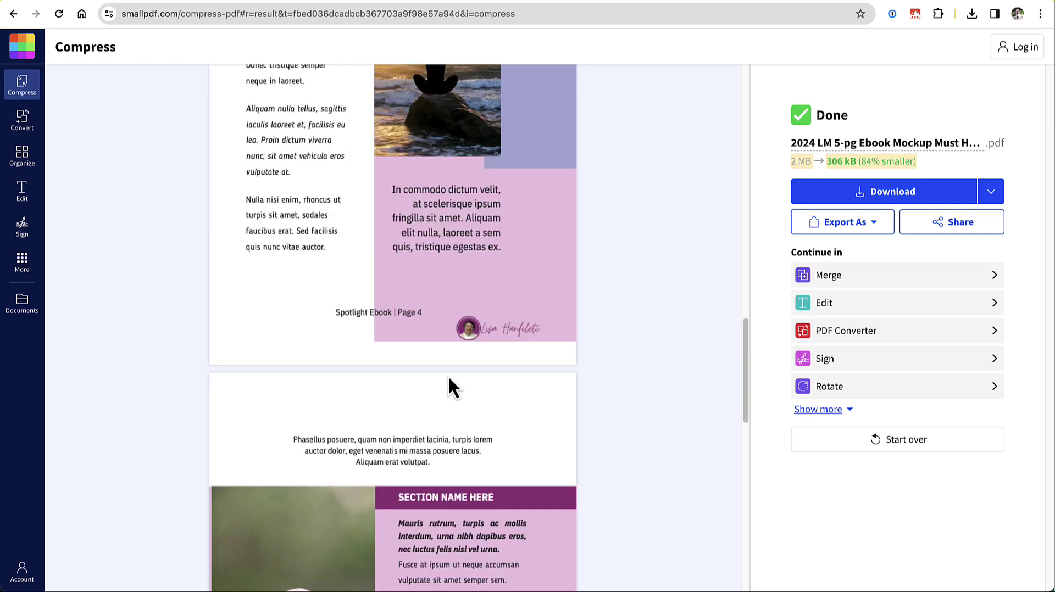
pyautogui.scroll(7, 478, 366)
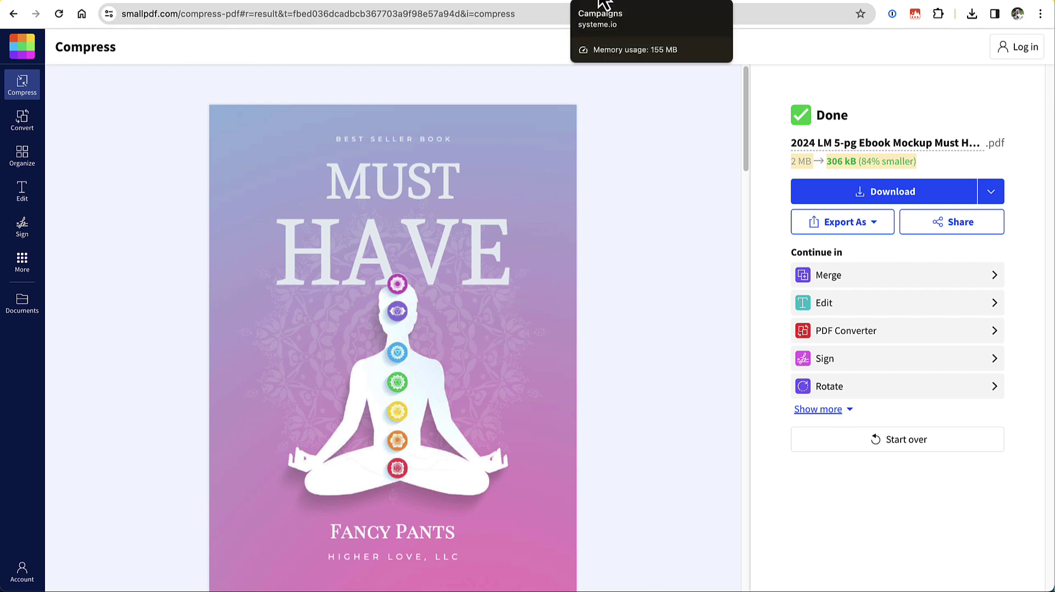
# Switch back to the systeme.io email and exit its editor, discarding the unsaved changes.
pyautogui.click(648, 5)
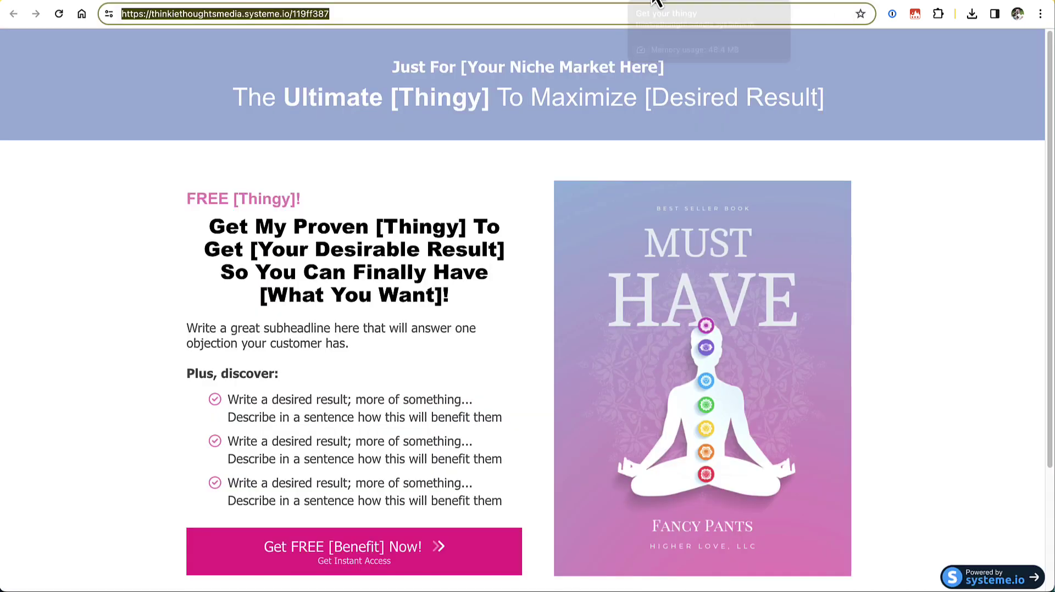
pyautogui.click(602, 3)
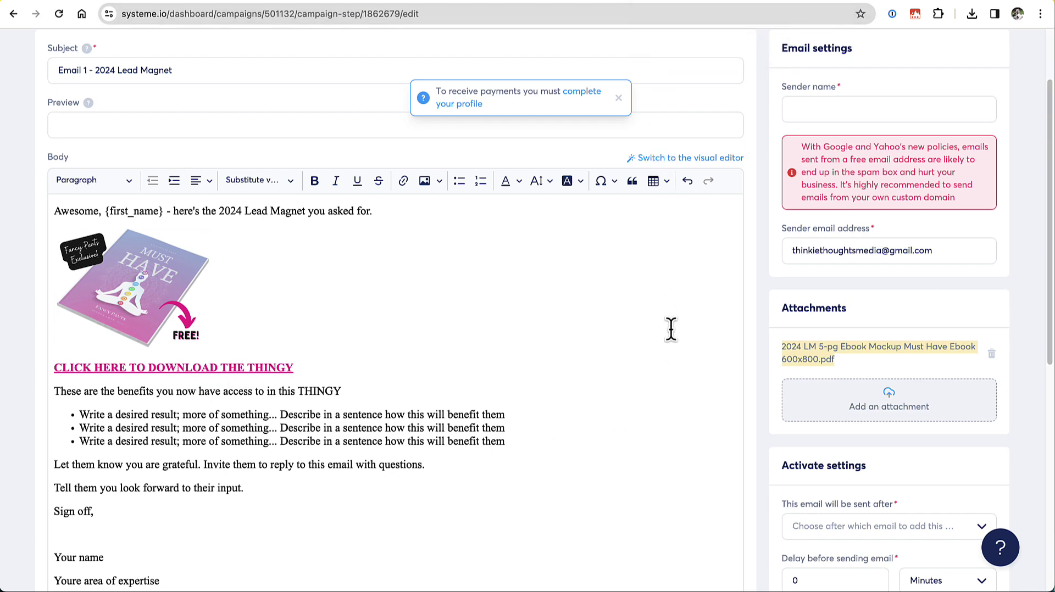
pyautogui.scroll(3, 665, 330)
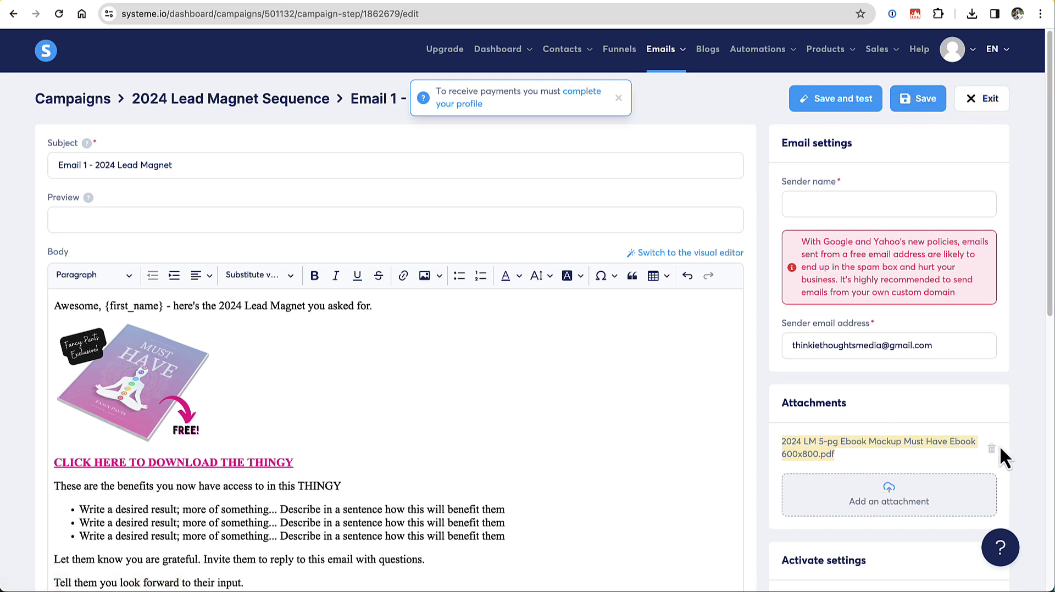
pyautogui.click(985, 97)
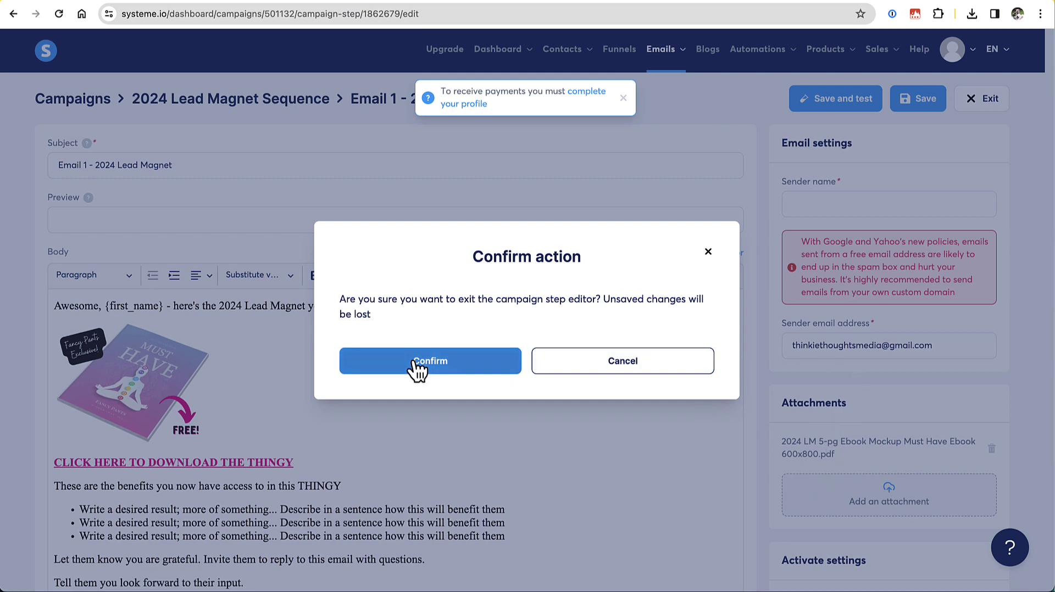
pyautogui.click(440, 367)
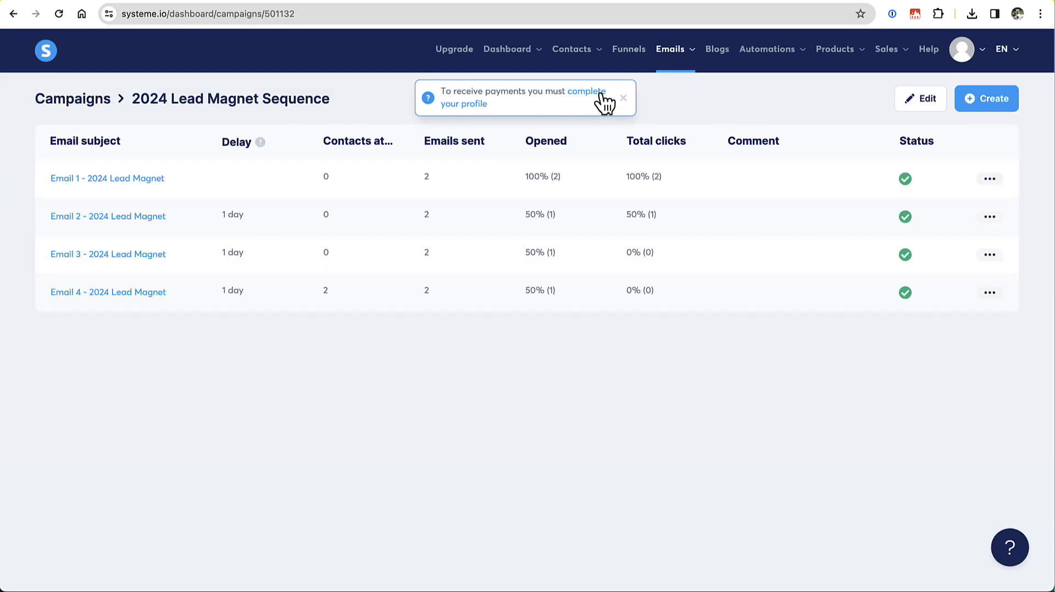
# Open the 2024 Lead Magnet Funnel - LH - Edited funnel.
pyautogui.click(628, 52)
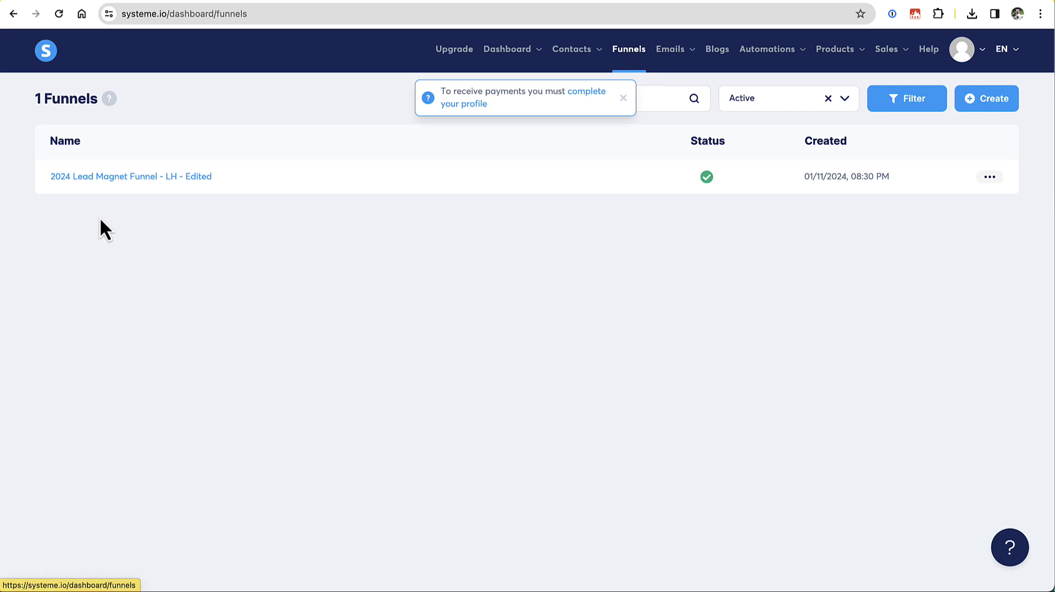
pyautogui.click(159, 177)
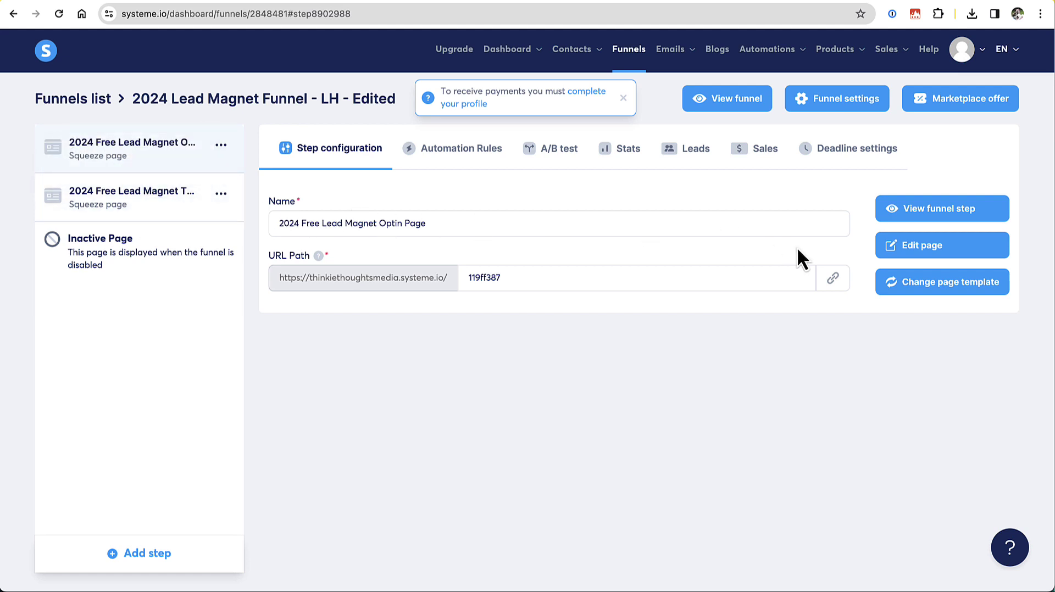
# Open the 2024 Free Lead Magnet Optin Page in the page editor without restoring the previous session's unsaved changes.
pyautogui.click(929, 249)
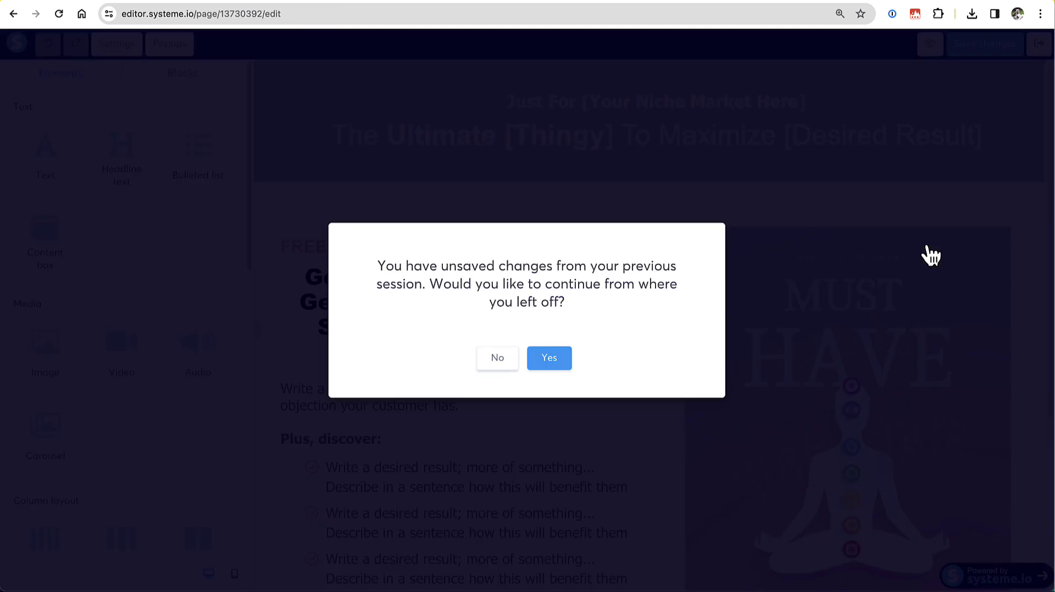
pyautogui.click(498, 358)
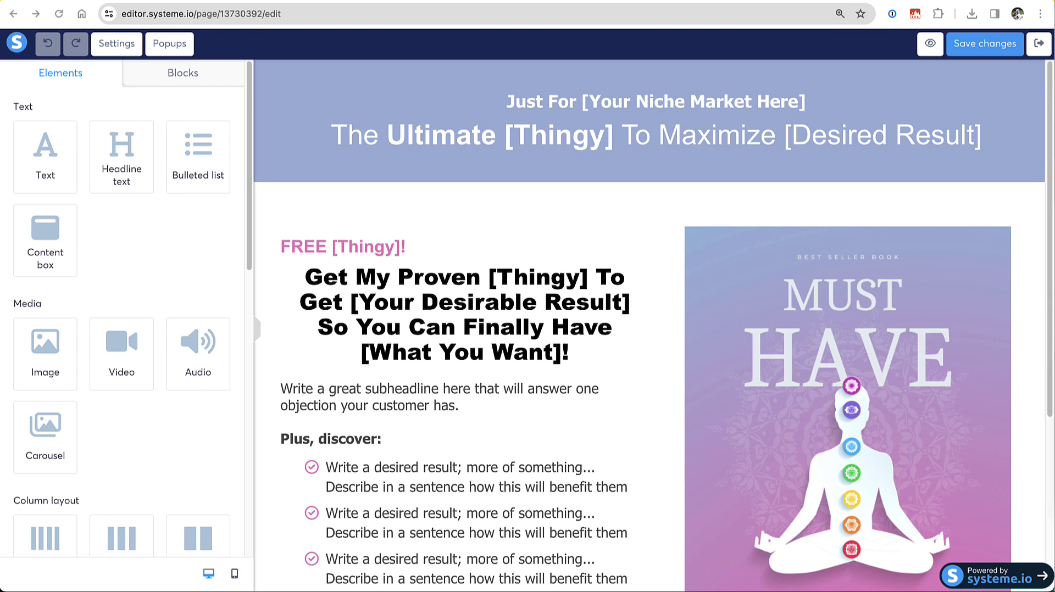
pyautogui.moveTo(735, 202); pyautogui.dragTo(1054, 283)
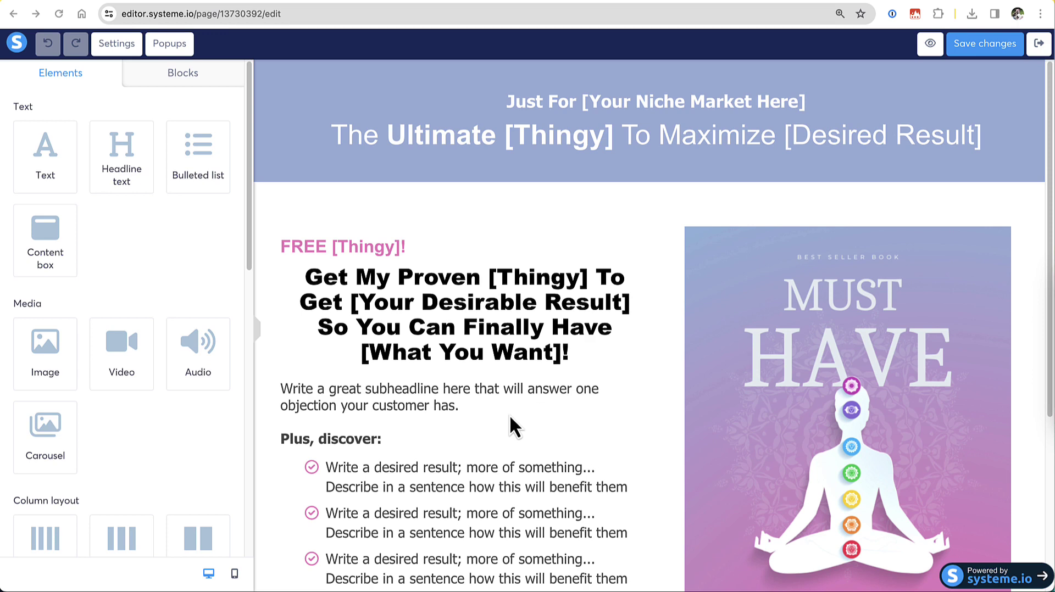
# Select the word "subheadline" in the text below the headline and open the file upload for its link.
pyautogui.scroll(-2, 519, 400)
pyautogui.scroll(2, 516, 389)
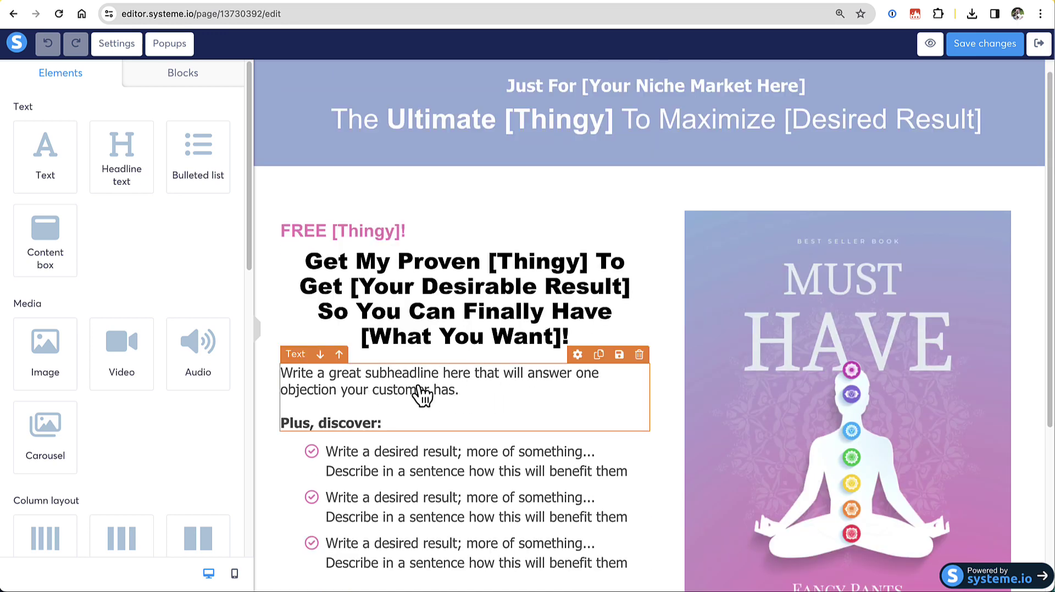
pyautogui.scroll(-2, 542, 417)
pyautogui.scroll(-3, 542, 416)
pyautogui.scroll(3, 542, 419)
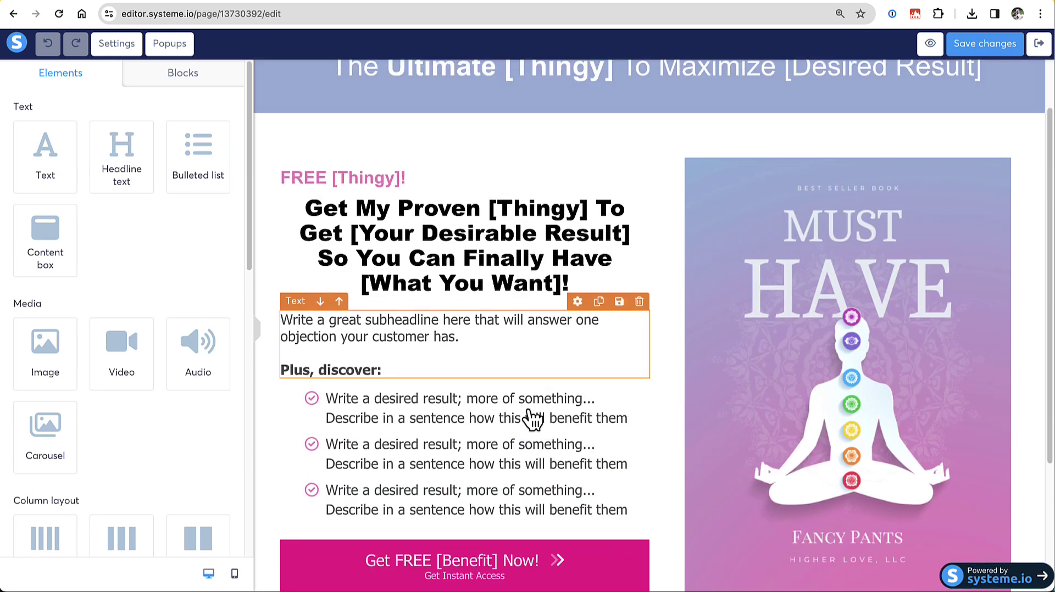
pyautogui.doubleClick(387, 328)
pyautogui.click(383, 329)
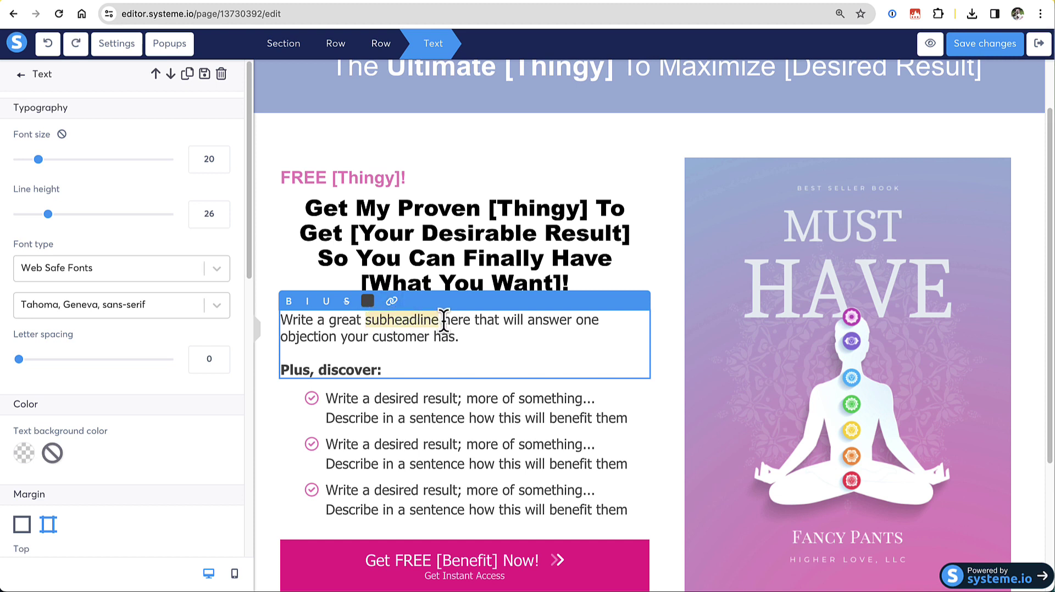
pyautogui.click(391, 303)
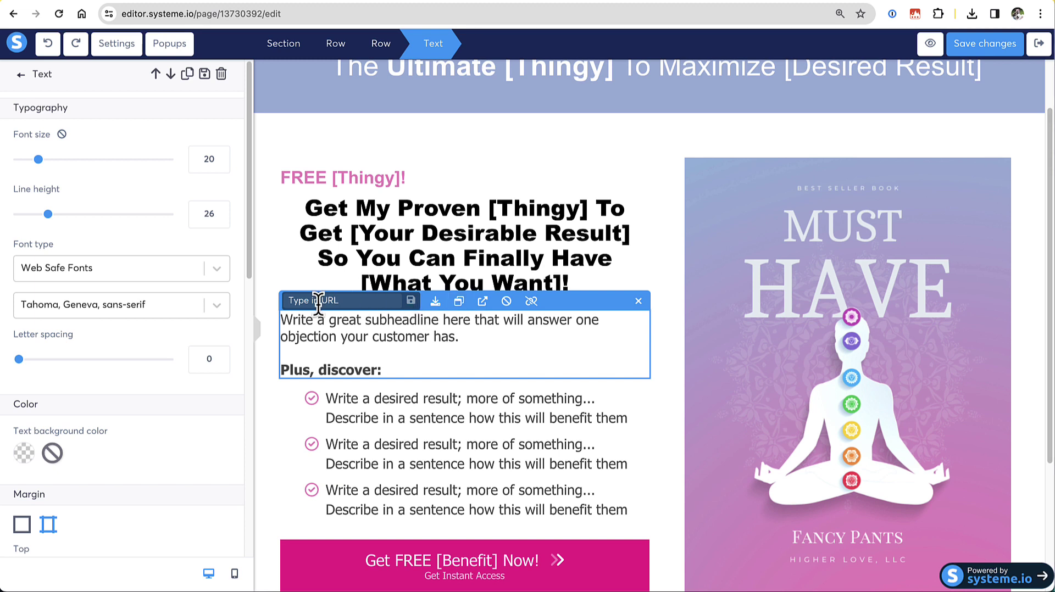
pyautogui.click(437, 306)
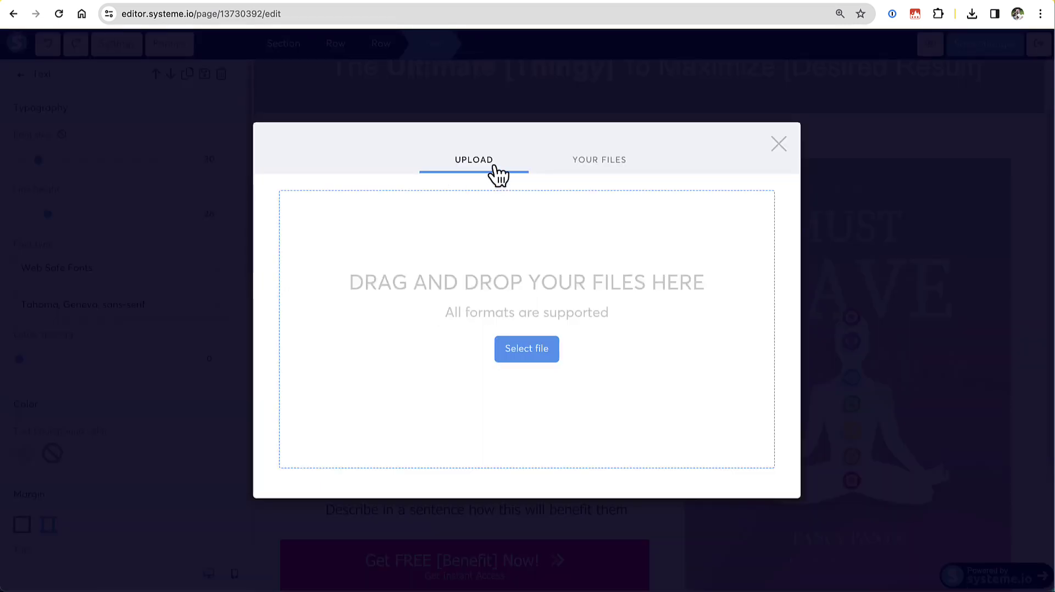
# Upload the 2024 LM 5-pg Ebook Mockup Must Have Ebook 600x800 PDF and insert it as the link's URL.
pyautogui.click(519, 352)
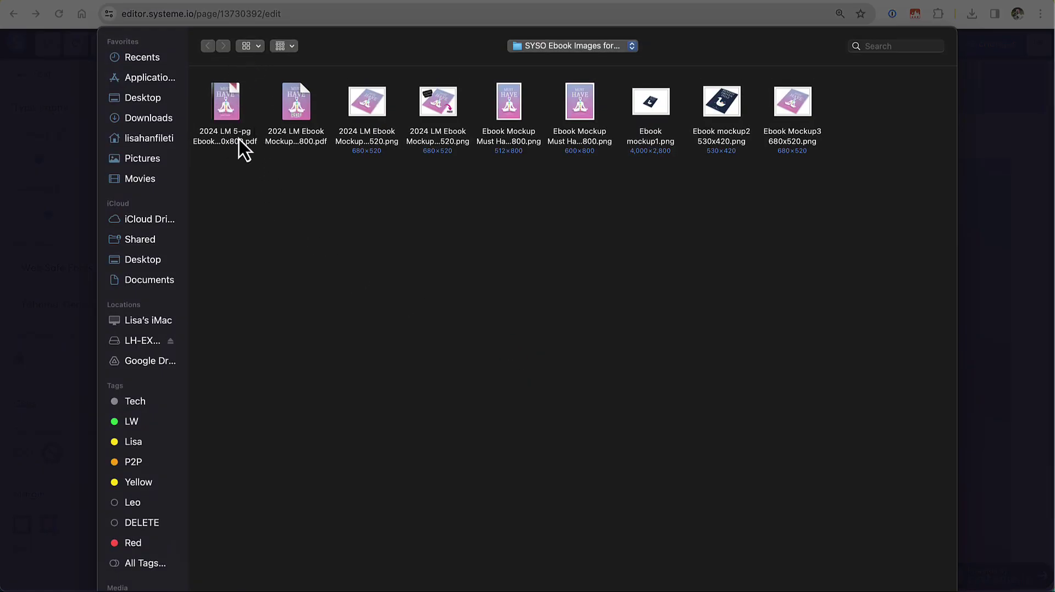
pyautogui.click(233, 104)
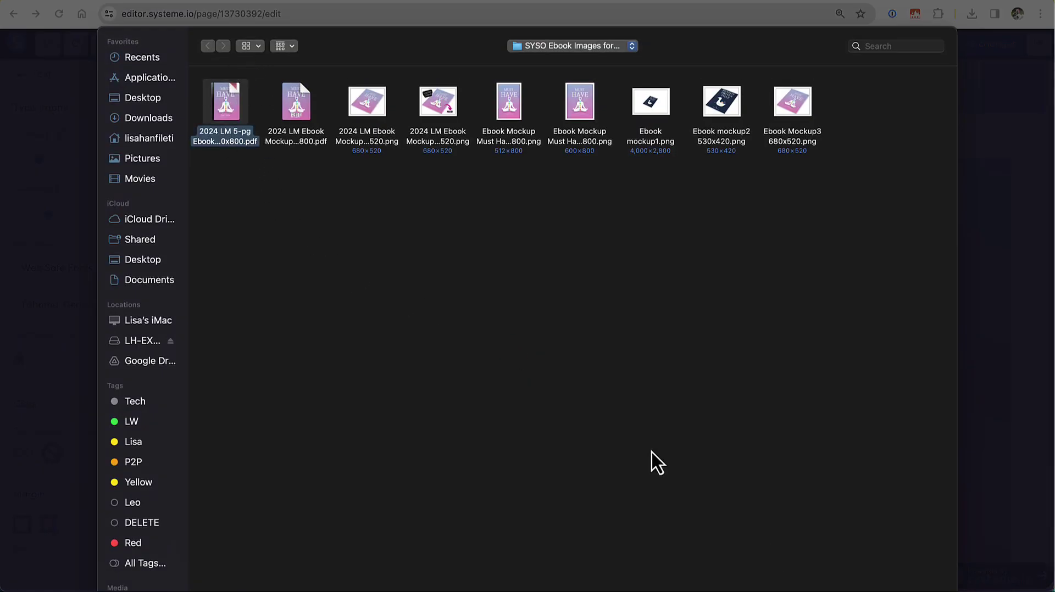
pyautogui.press('Return')
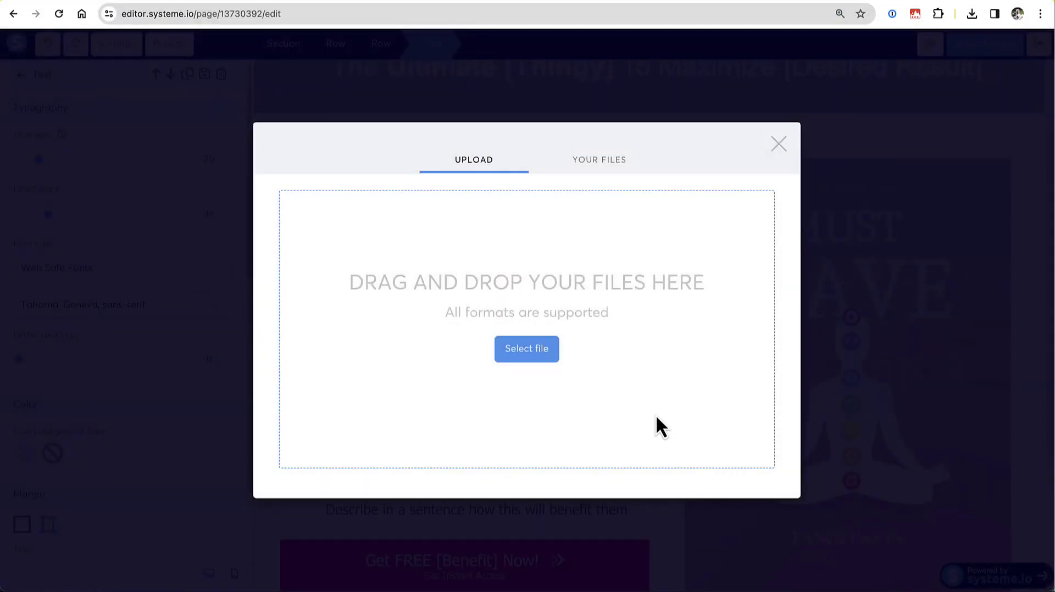
pyautogui.click(485, 343)
pyautogui.click(601, 168)
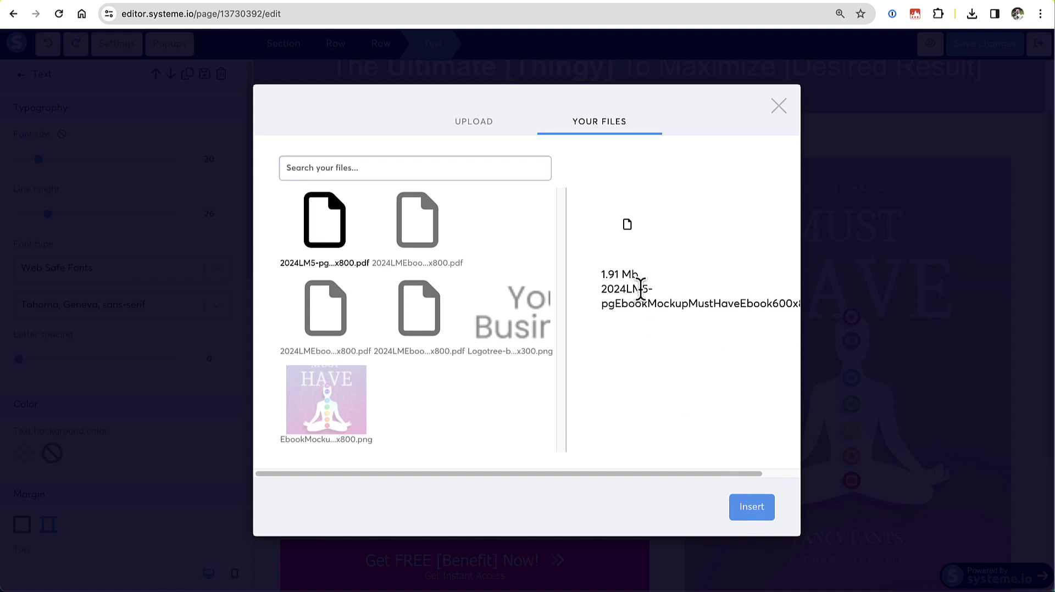
pyautogui.moveTo(640, 289); pyautogui.dragTo(614, 307)
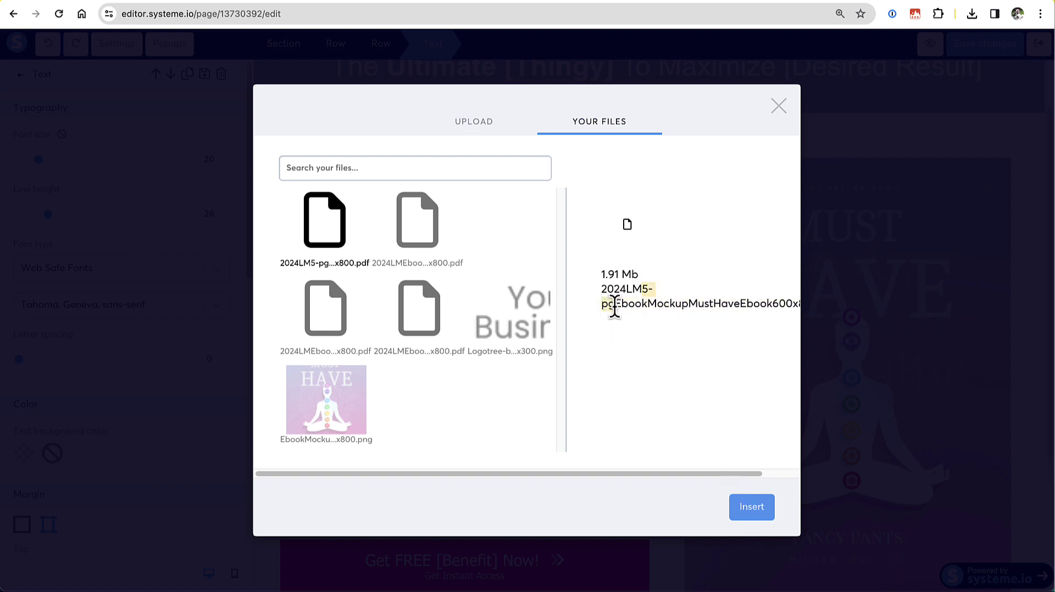
pyautogui.click(756, 512)
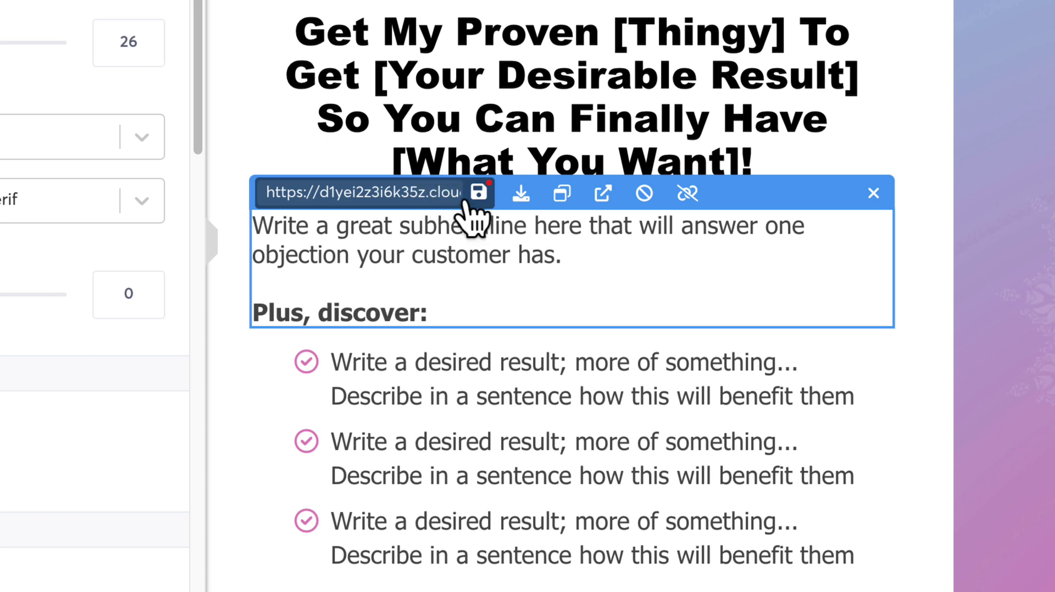
# Copy the PDF's entire URL from the link field and close the field without saving the link.
pyautogui.doubleClick(368, 194)
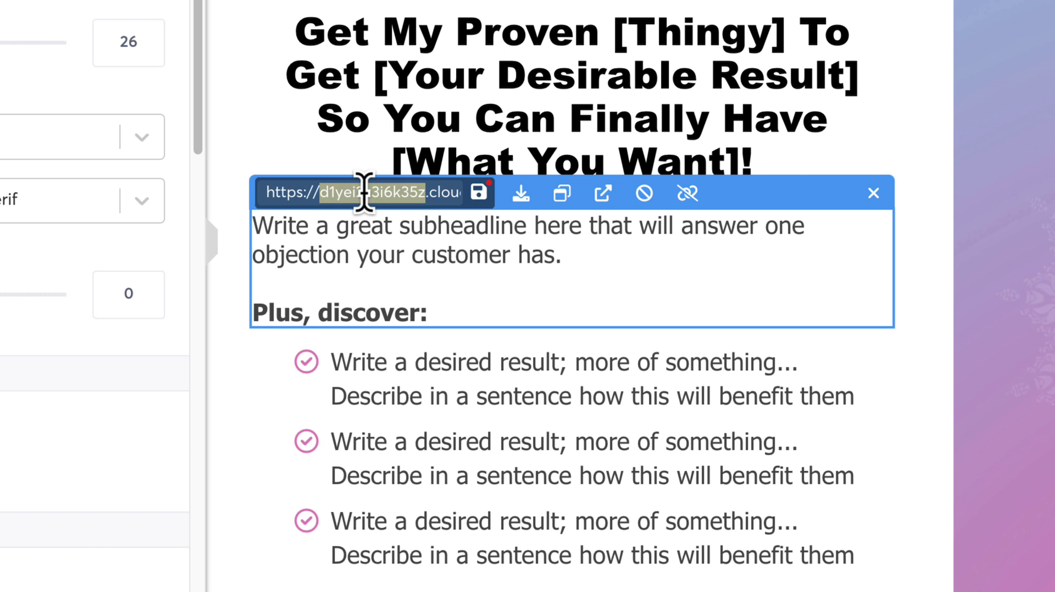
pyautogui.hotkey('ctrl', 'a')
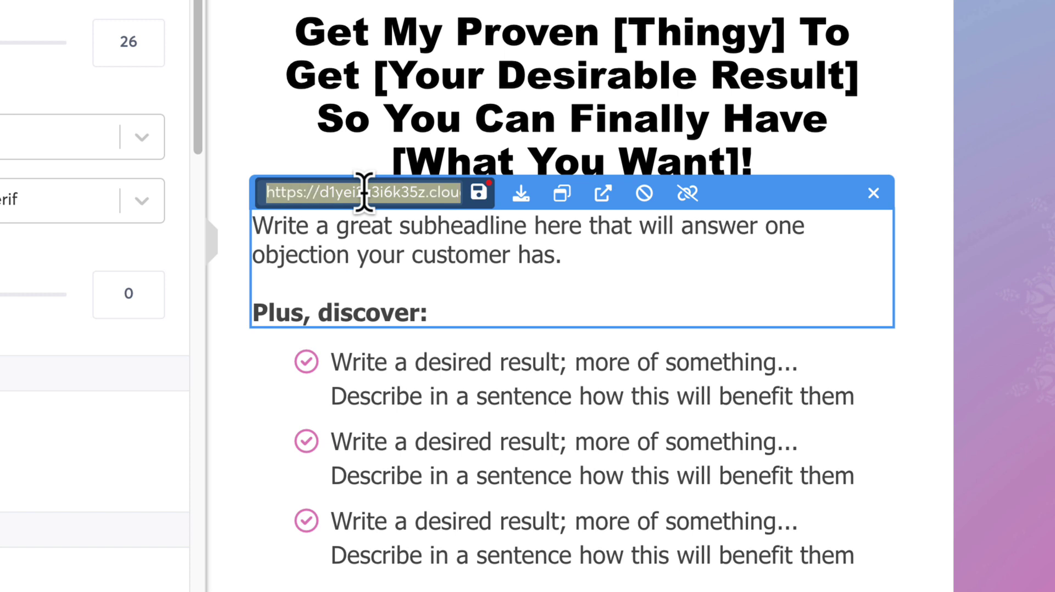
pyautogui.rightClick(364, 192)
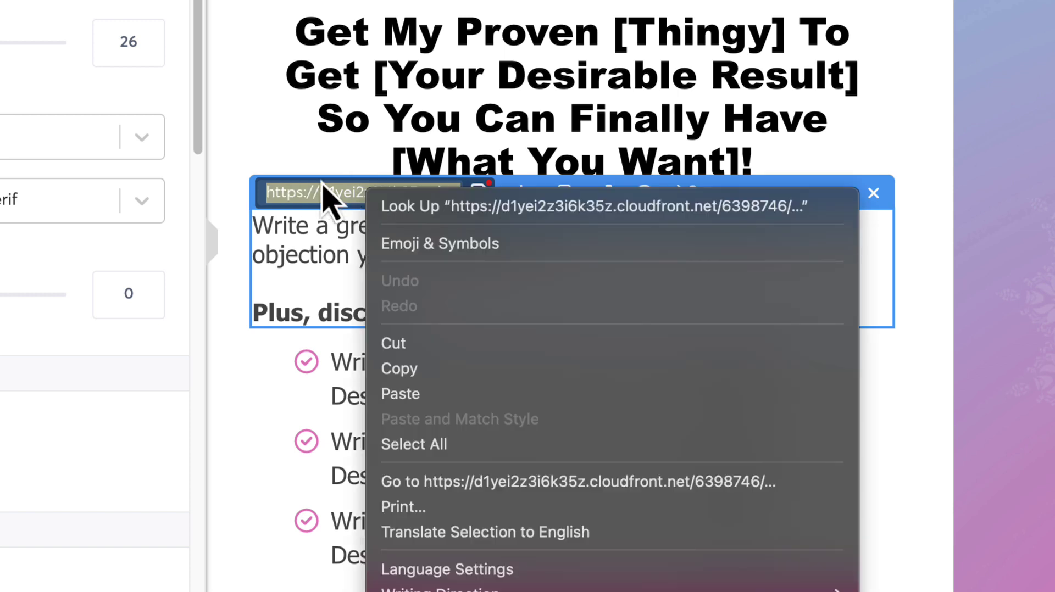
pyautogui.click(431, 444)
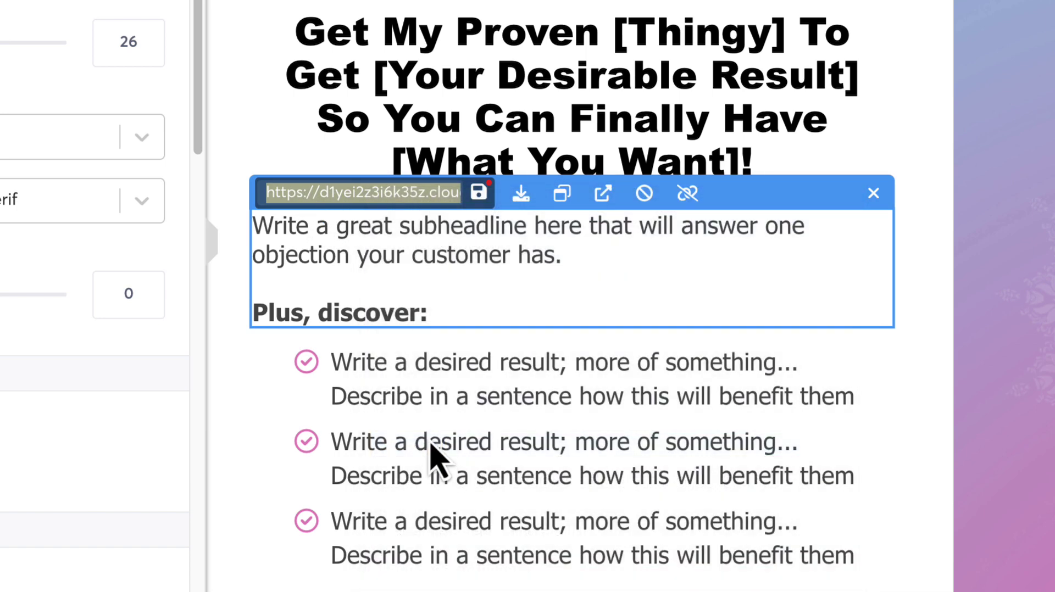
pyautogui.rightClick(402, 189)
pyautogui.click(450, 363)
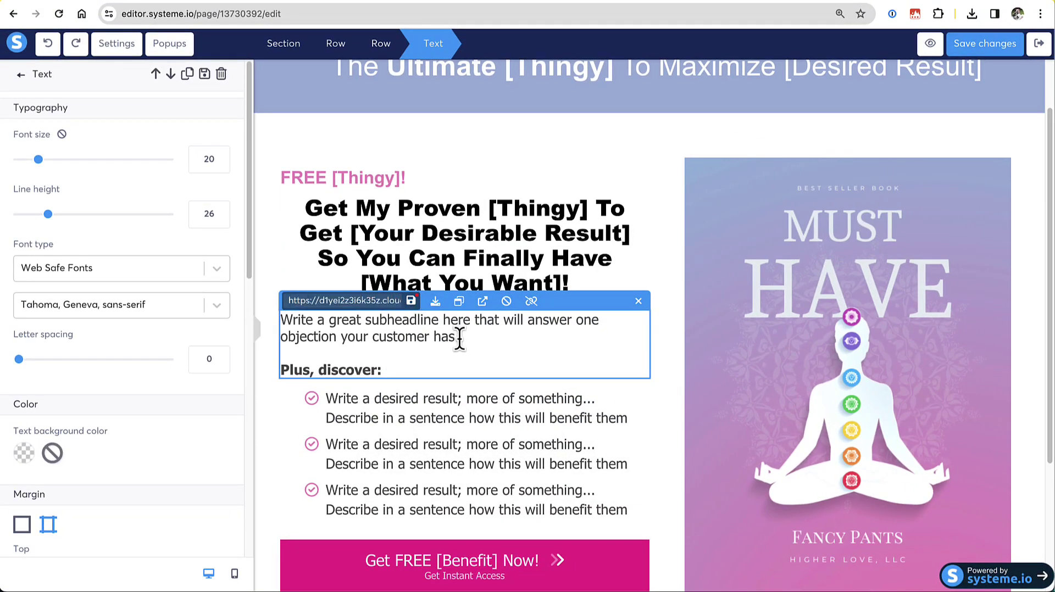
pyautogui.press('Escape')
# Paste the PDF URL into a blank text document and widen its window to show the full address.
pyautogui.click(1039, 349)
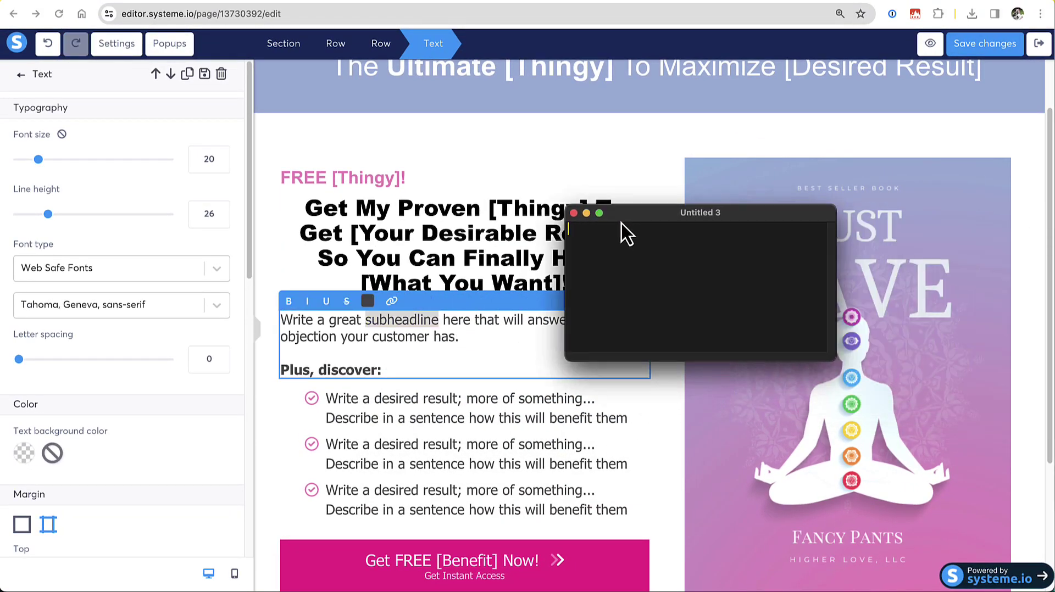
pyautogui.moveTo(625, 190); pyautogui.dragTo(514, 190)
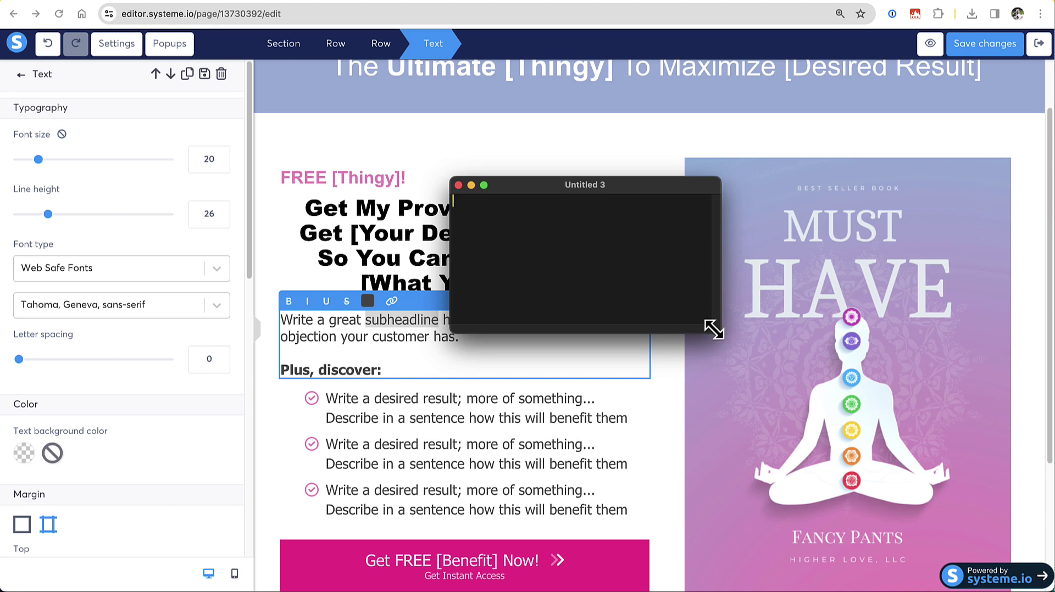
pyautogui.moveTo(711, 328); pyautogui.dragTo(835, 399)
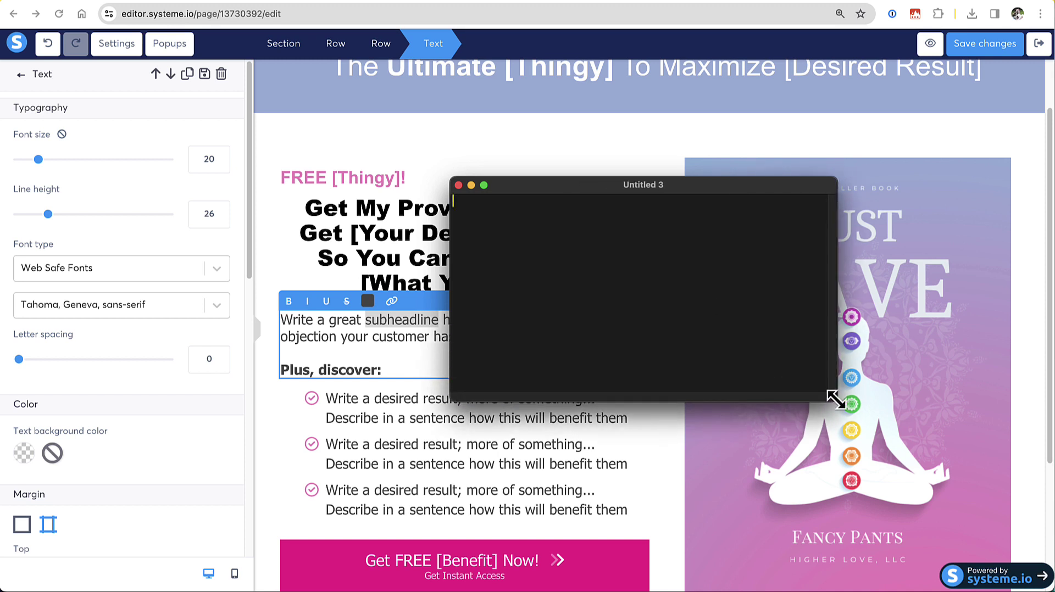
pyautogui.rightClick(509, 224)
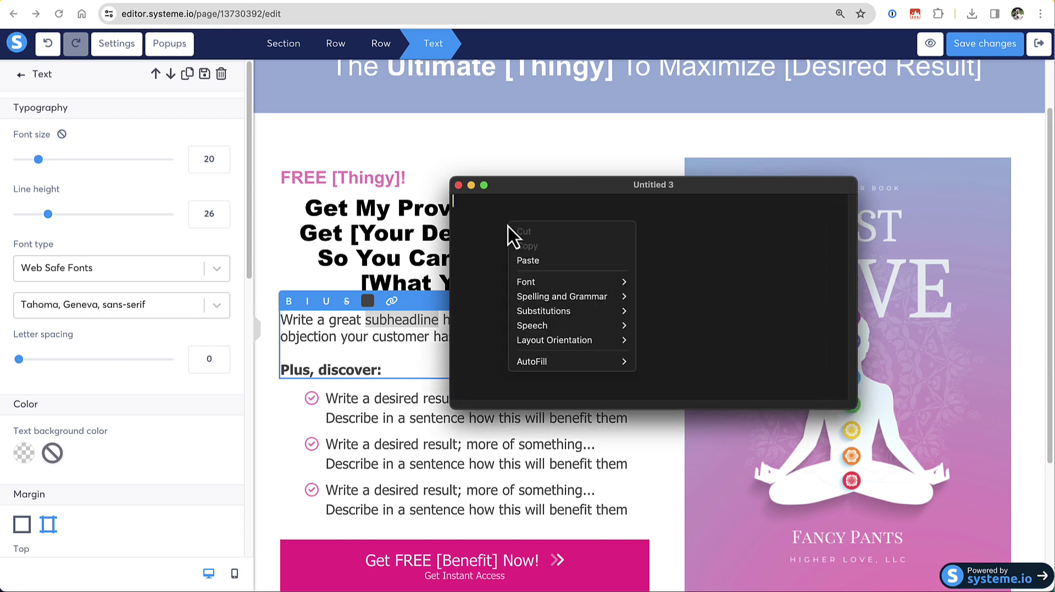
pyautogui.click(551, 261)
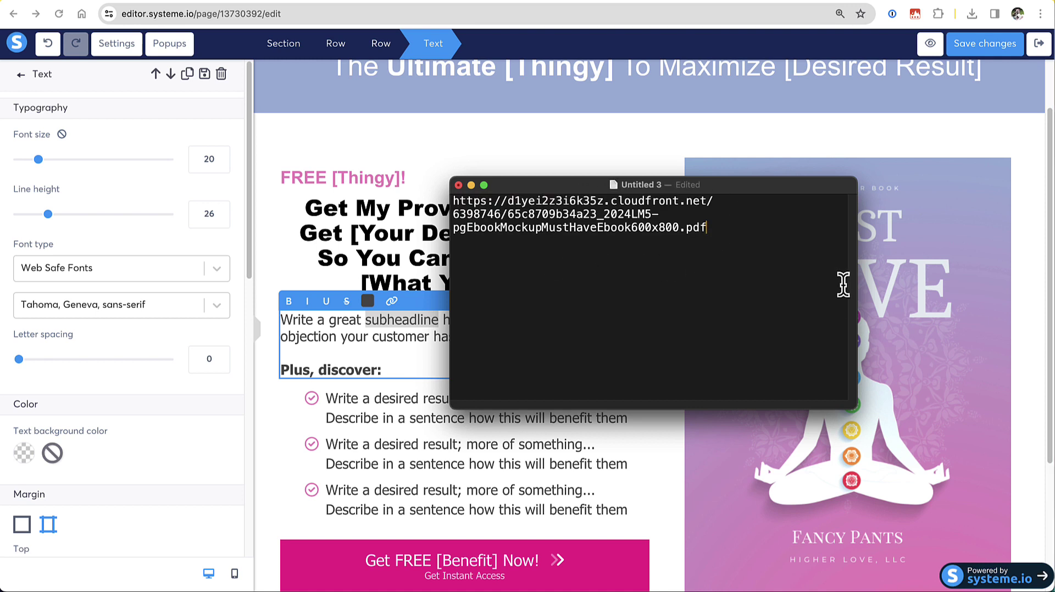
pyautogui.moveTo(853, 290); pyautogui.dragTo(941, 288)
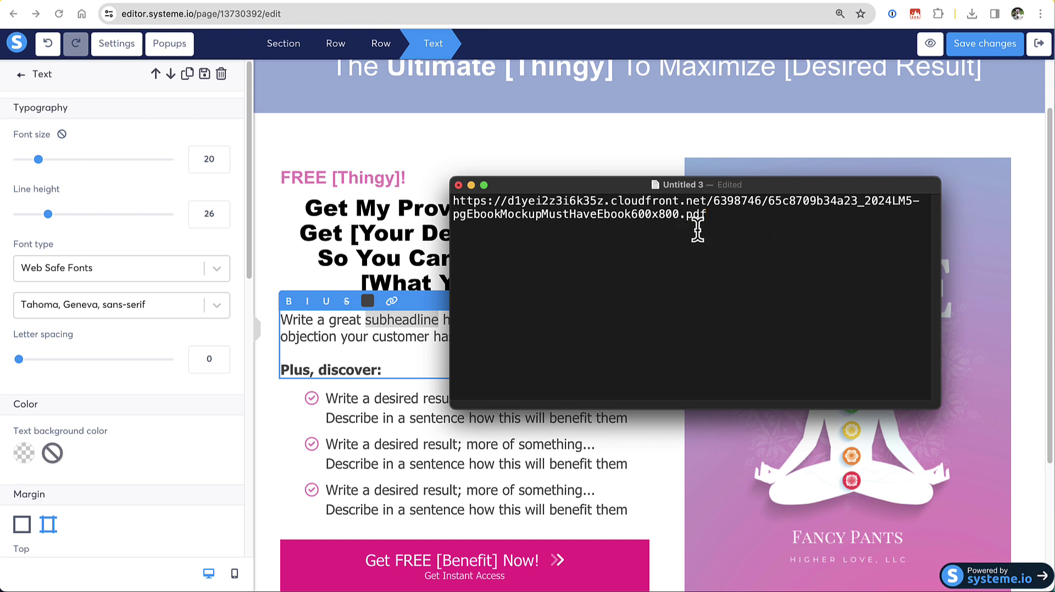
# Copy the PDF URL from the text document, open it in a new browser tab and look through the ebook's pages.
pyautogui.moveTo(713, 215); pyautogui.dragTo(458, 202)
pyautogui.press('super+c')
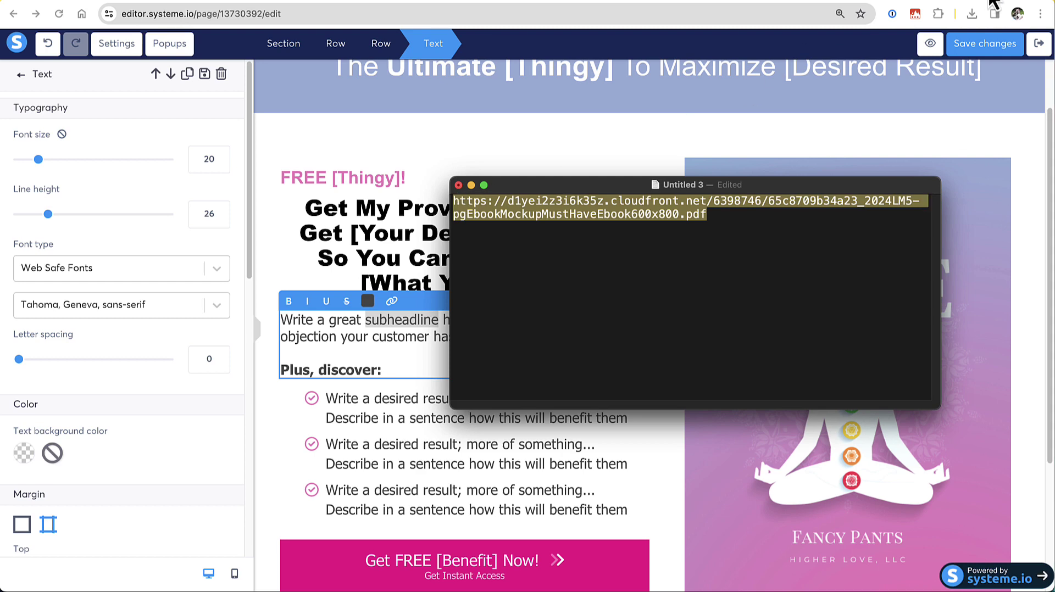
pyautogui.press('super+t')
pyautogui.click(583, 12)
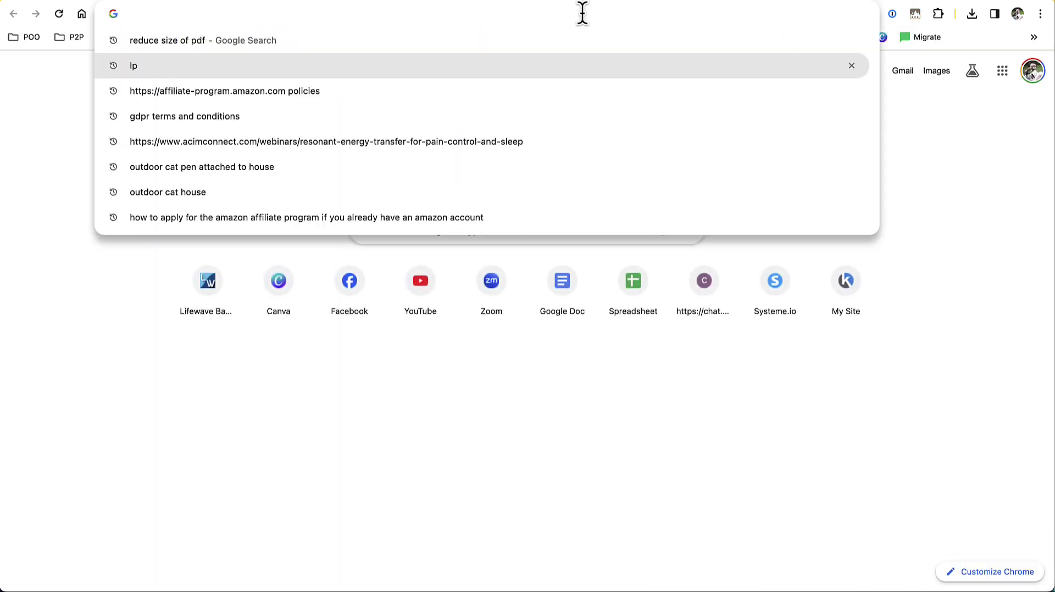
pyautogui.press('super+v')
pyautogui.press('Return')
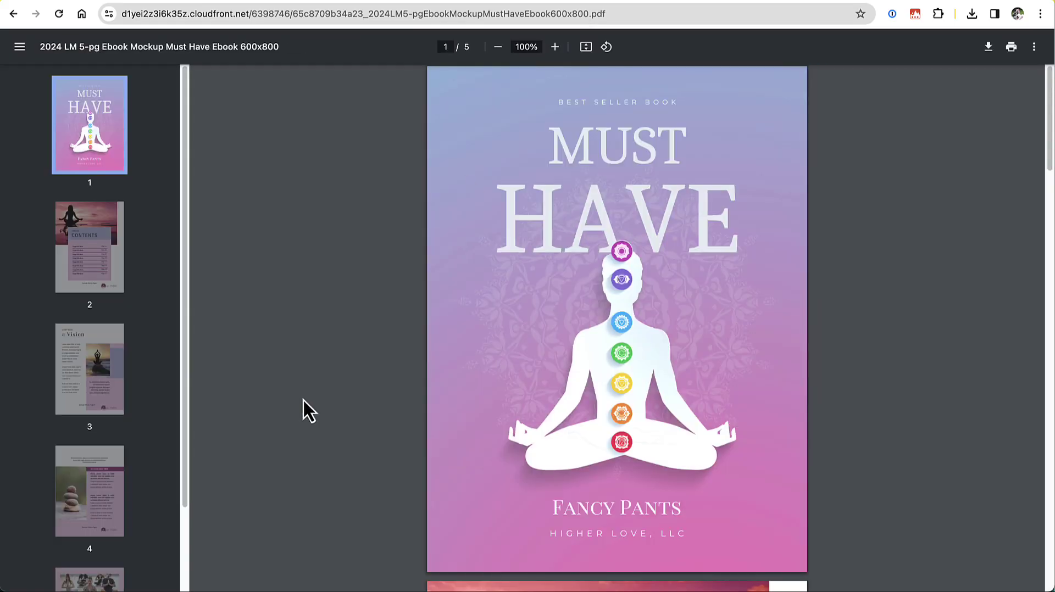
pyautogui.scroll(-18, 290, 267)
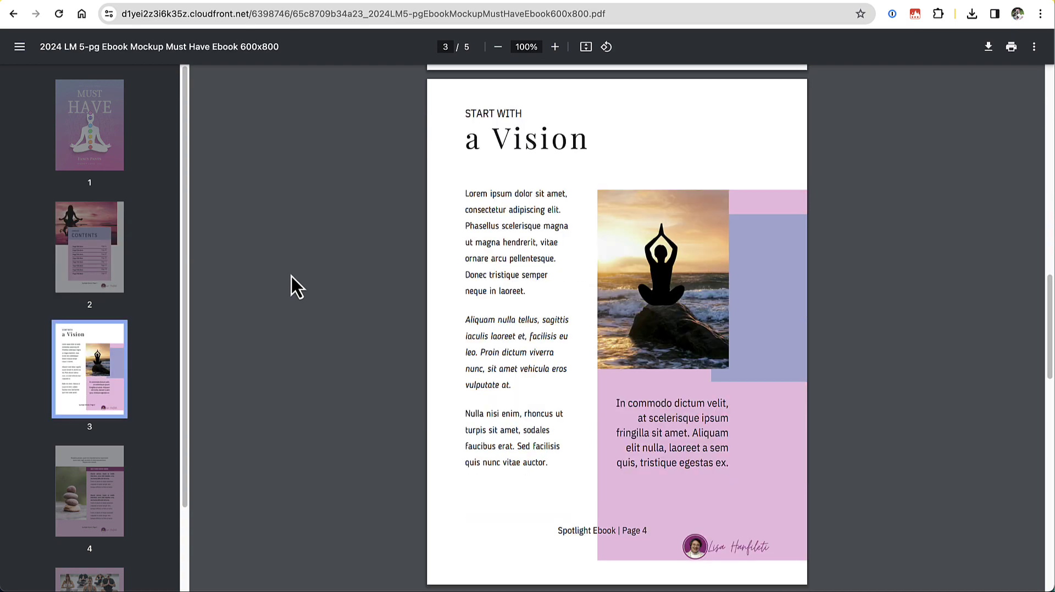
pyautogui.scroll(-18, 292, 276)
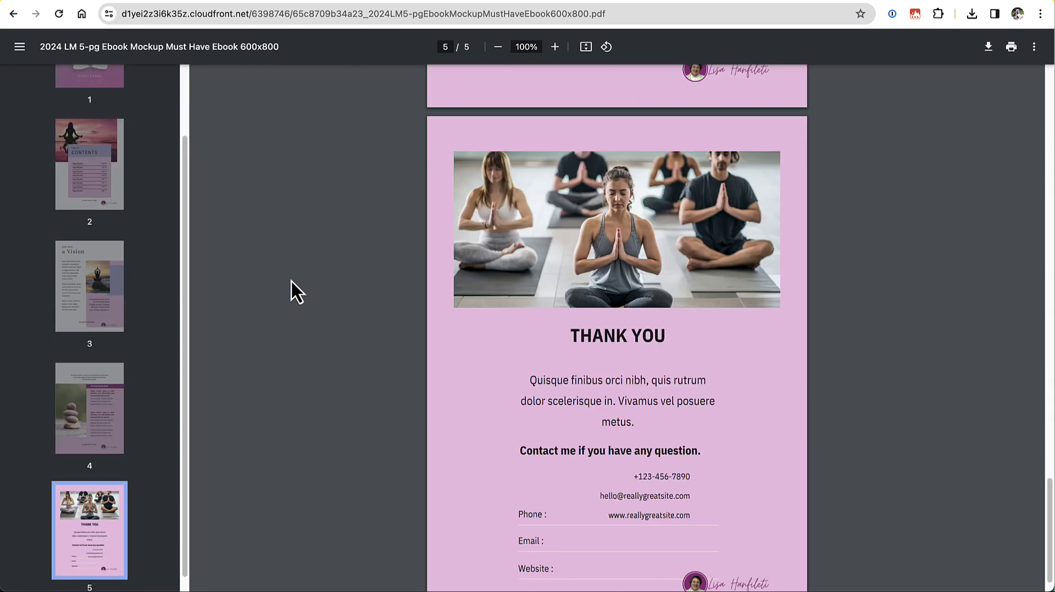
pyautogui.scroll(20, 292, 279)
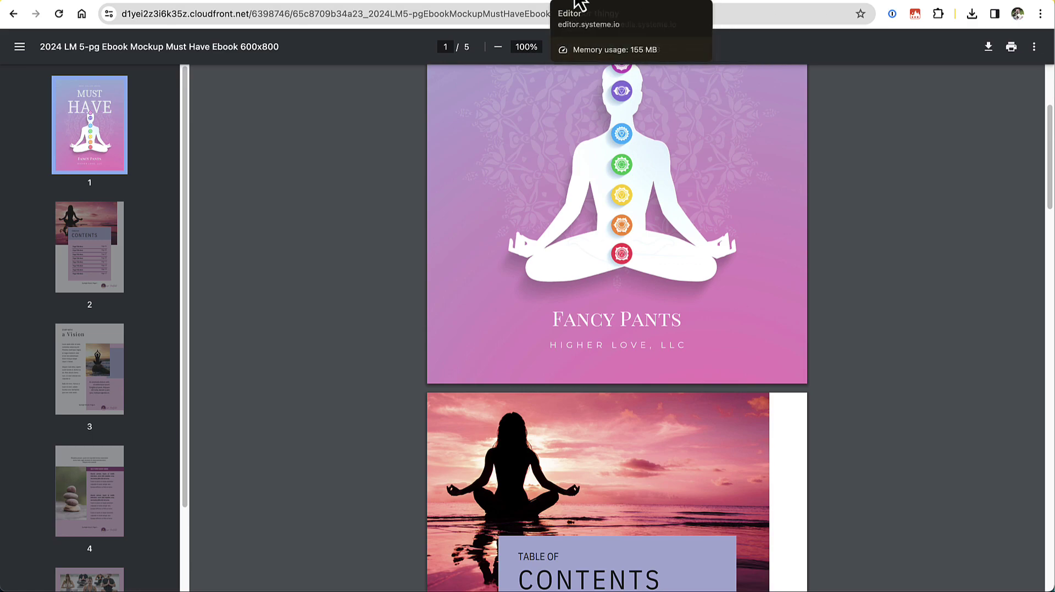
# Switch back to the optin page's editor and deselect the subheadline text element.
pyautogui.click(696, 2)
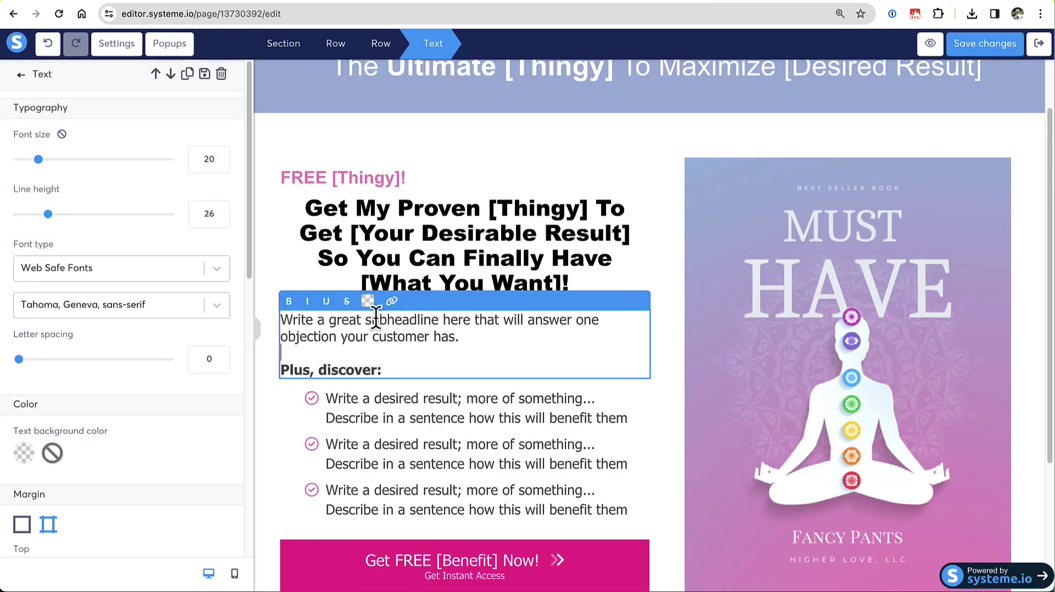
pyautogui.press('Escape')
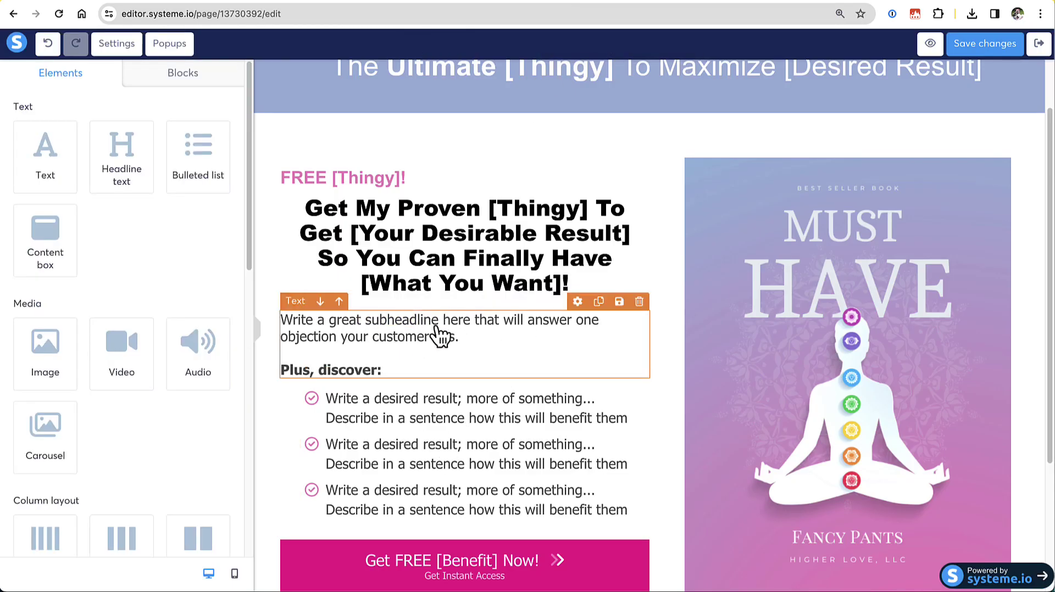
pyautogui.click(415, 319)
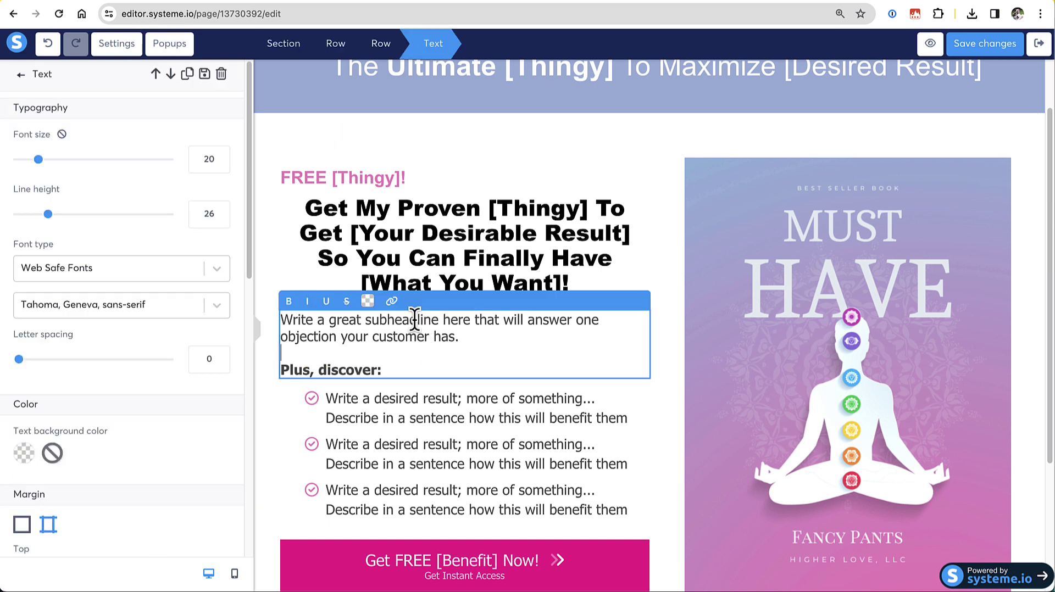
pyautogui.press('Escape')
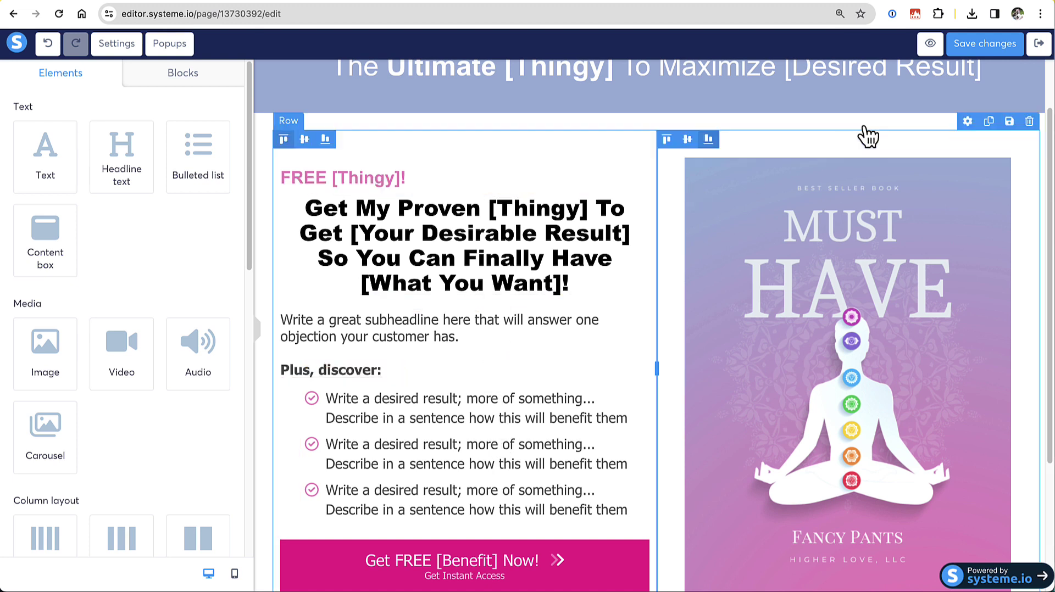
# Leave the optin page's editor without saving its changes and open the list of email campaigns.
pyautogui.click(1039, 44)
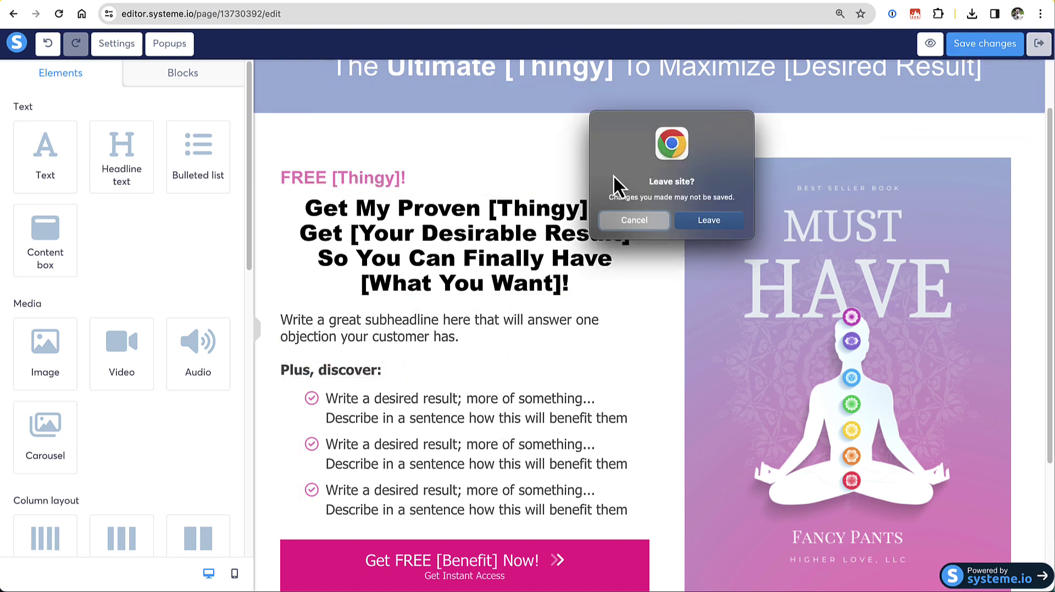
pyautogui.click(706, 221)
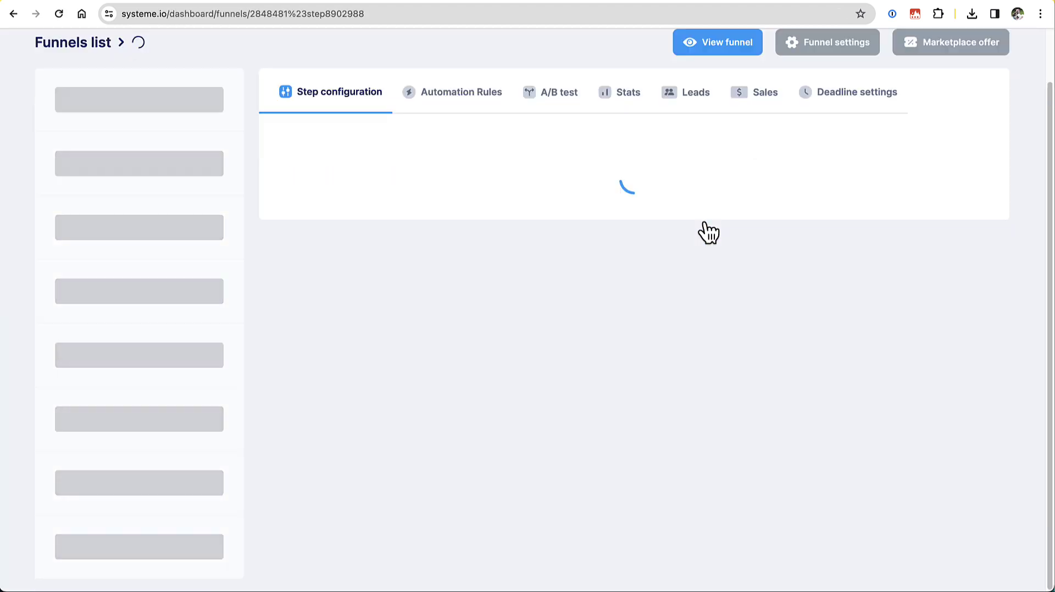
pyautogui.moveTo(674, 52)
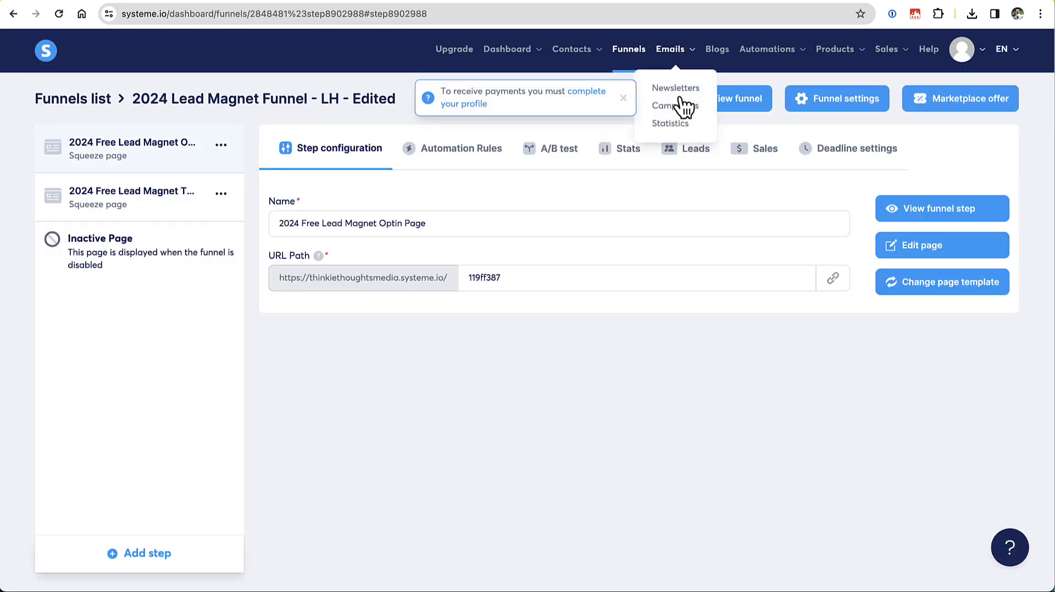
pyautogui.click(674, 107)
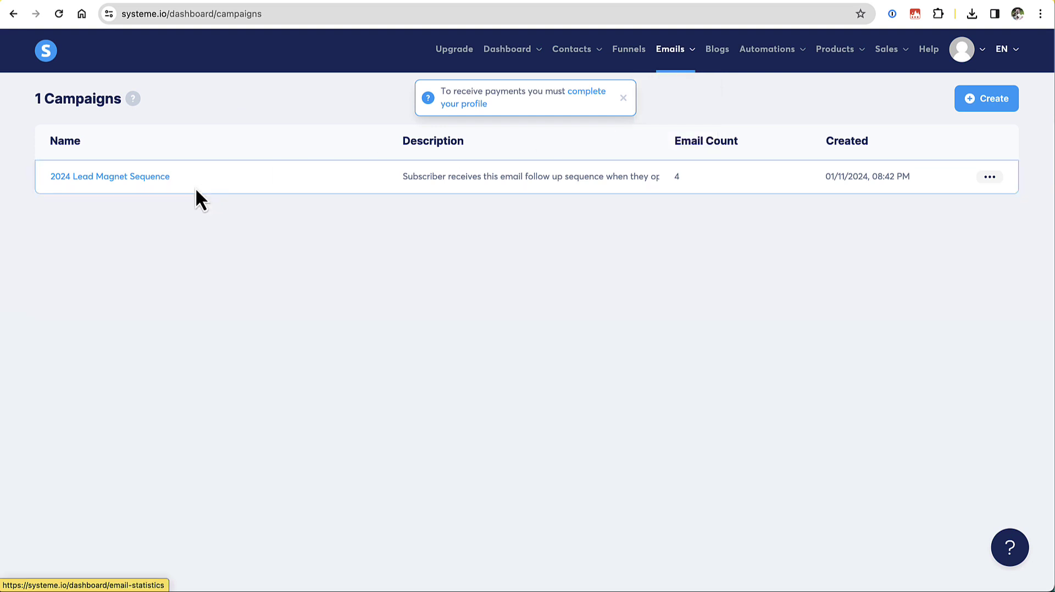
# Open Email 1 of the 2024 Lead Magnet Sequence campaign and continue from the unsaved changes of the previous session.
pyautogui.click(137, 176)
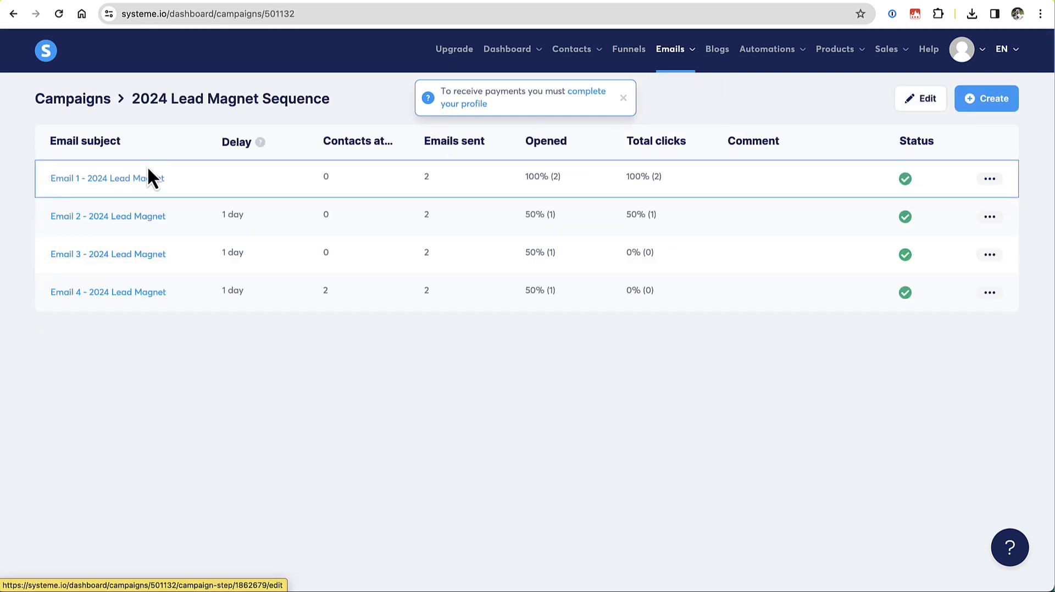
pyautogui.click(153, 179)
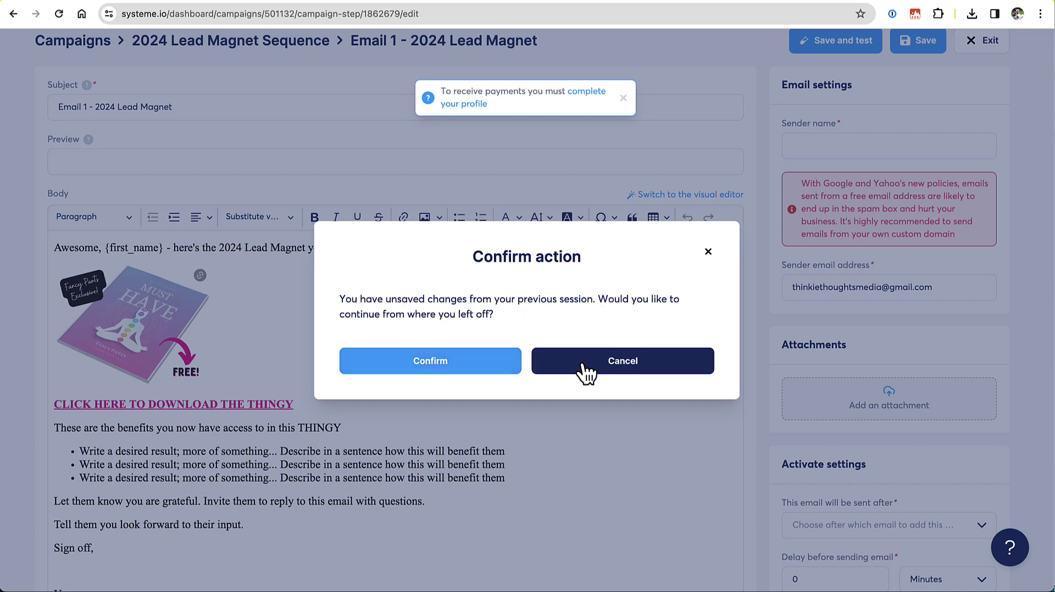
pyautogui.click(476, 379)
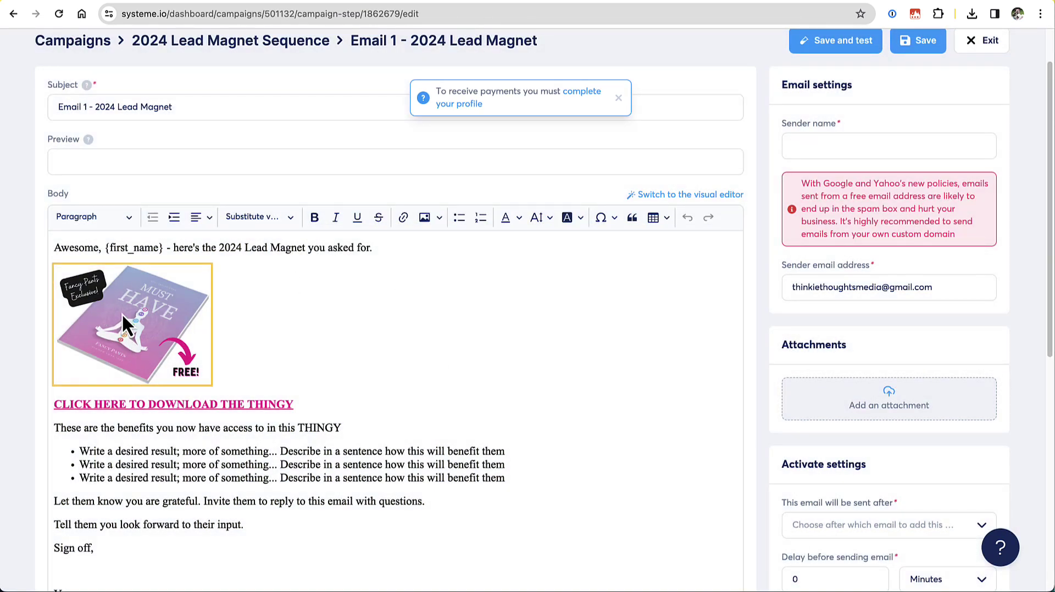
# Link the ebook cover image in the email body to the copied PDF URL, checking it against the address in the text document.
pyautogui.click(153, 323)
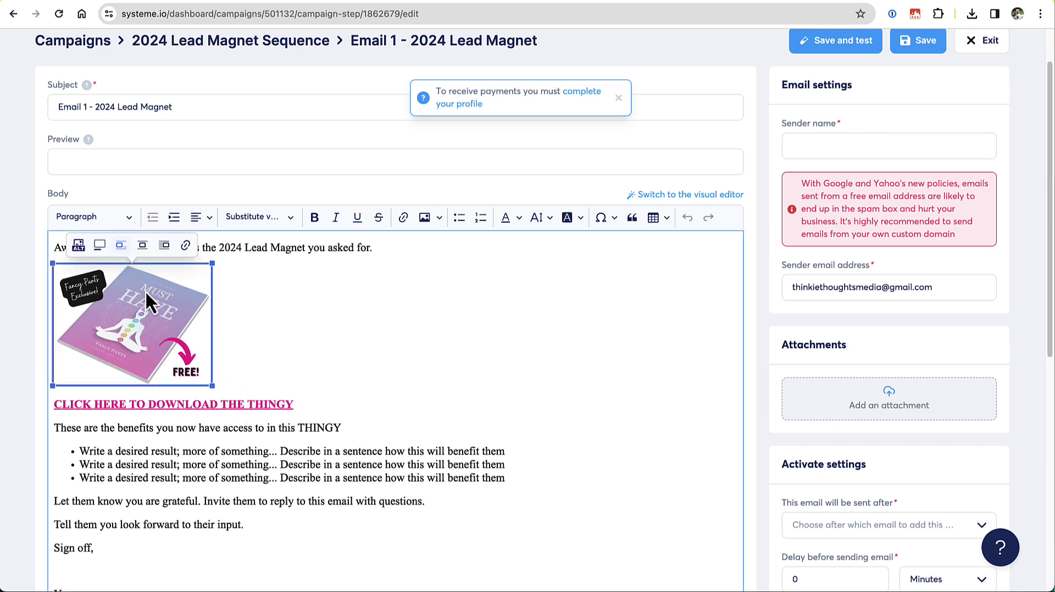
pyautogui.click(186, 245)
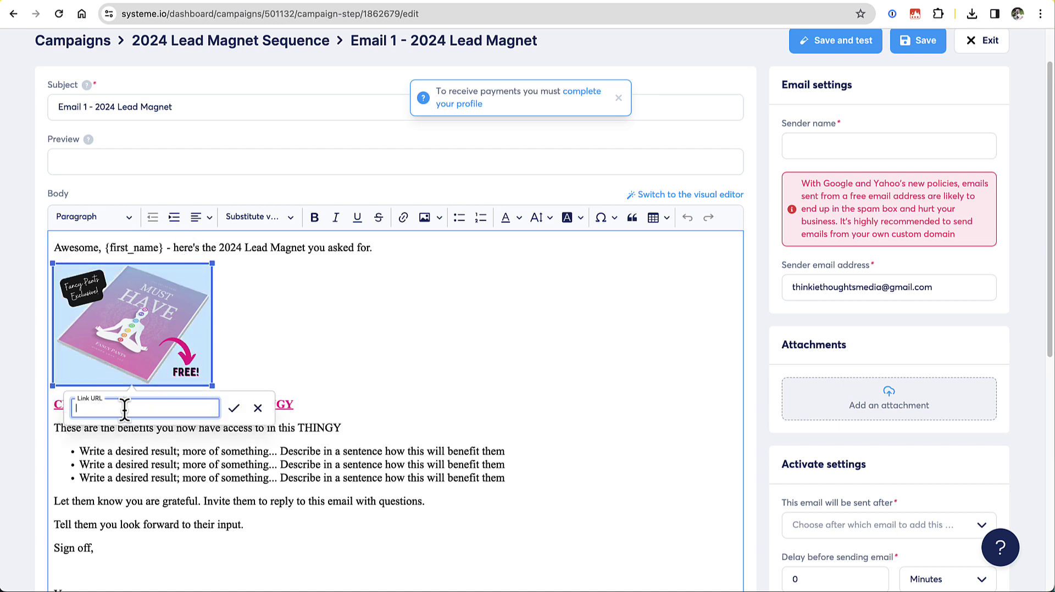
pyautogui.rightClick(120, 409)
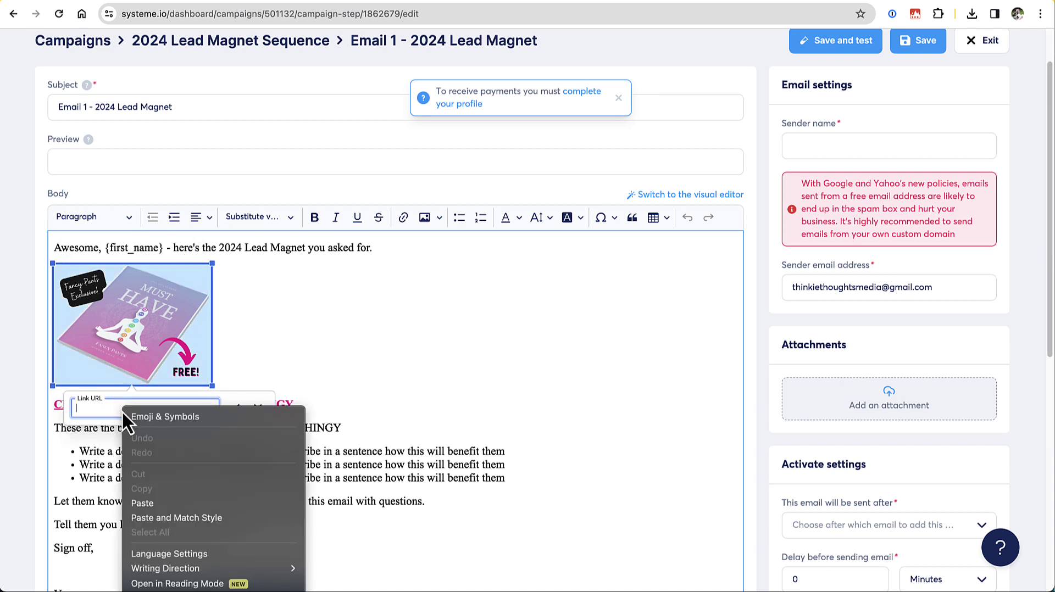
pyautogui.click(158, 500)
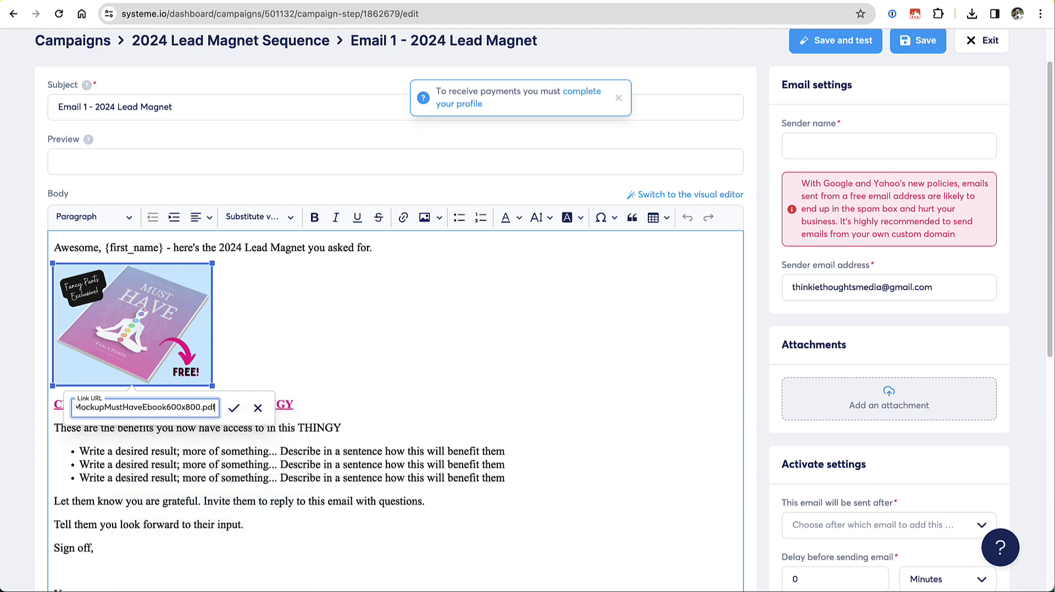
pyautogui.press('super+Tab')
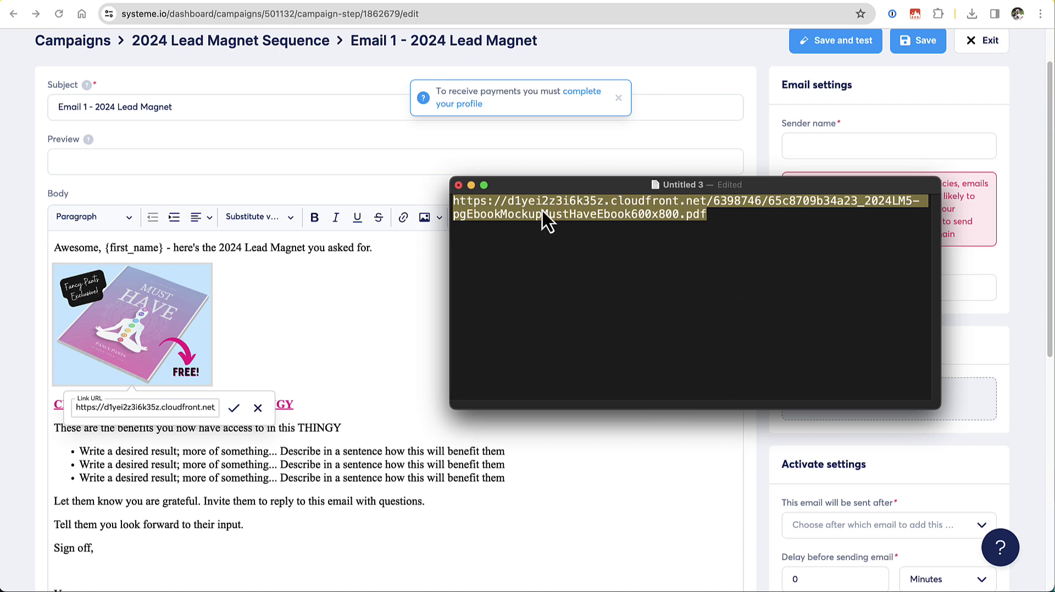
pyautogui.press('super+Tab')
pyautogui.click(232, 408)
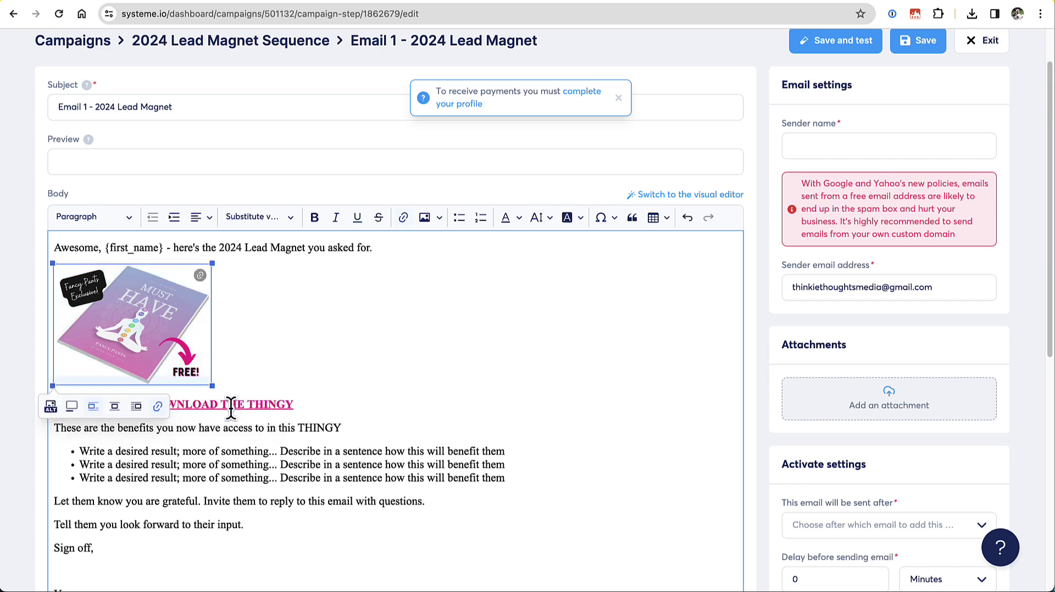
pyautogui.click(285, 328)
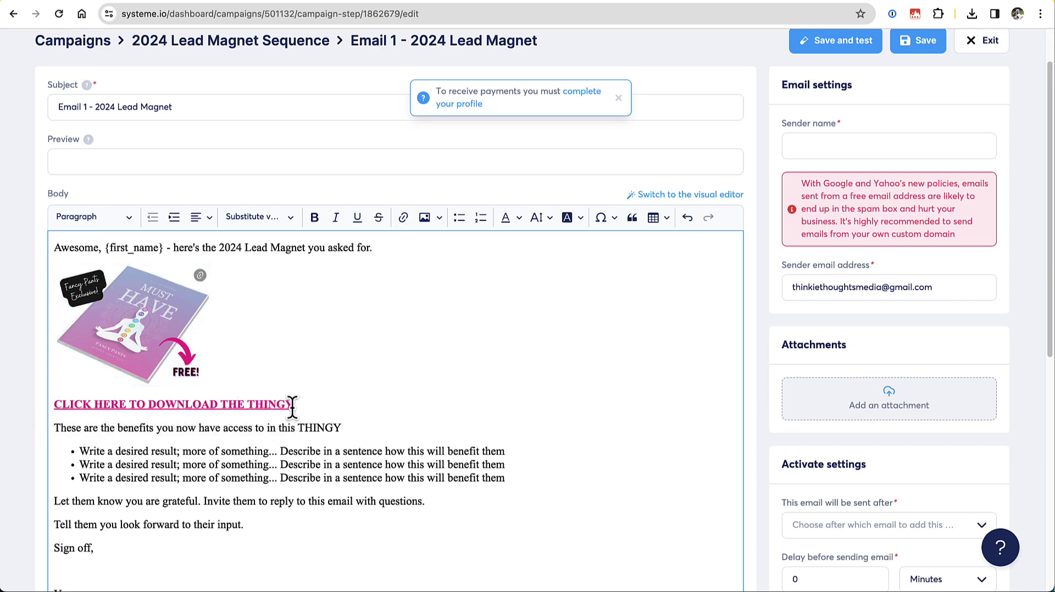
# Remove the existing Google Drive link from the "CLICK HERE TO DOWNLOAD THE THINGY" text.
pyautogui.moveTo(291, 406); pyautogui.dragTo(52, 405)
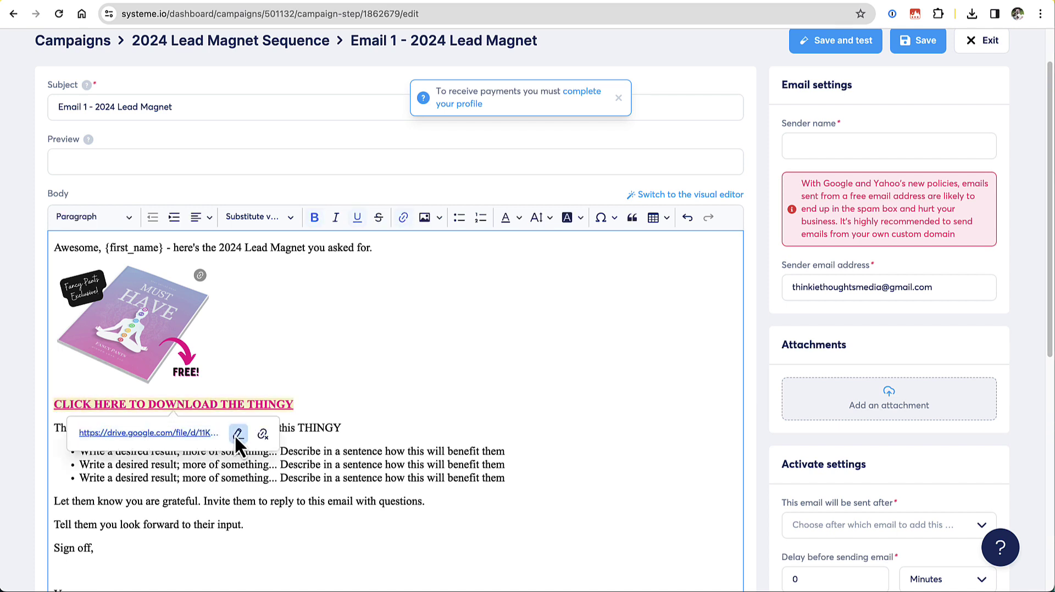
pyautogui.click(263, 436)
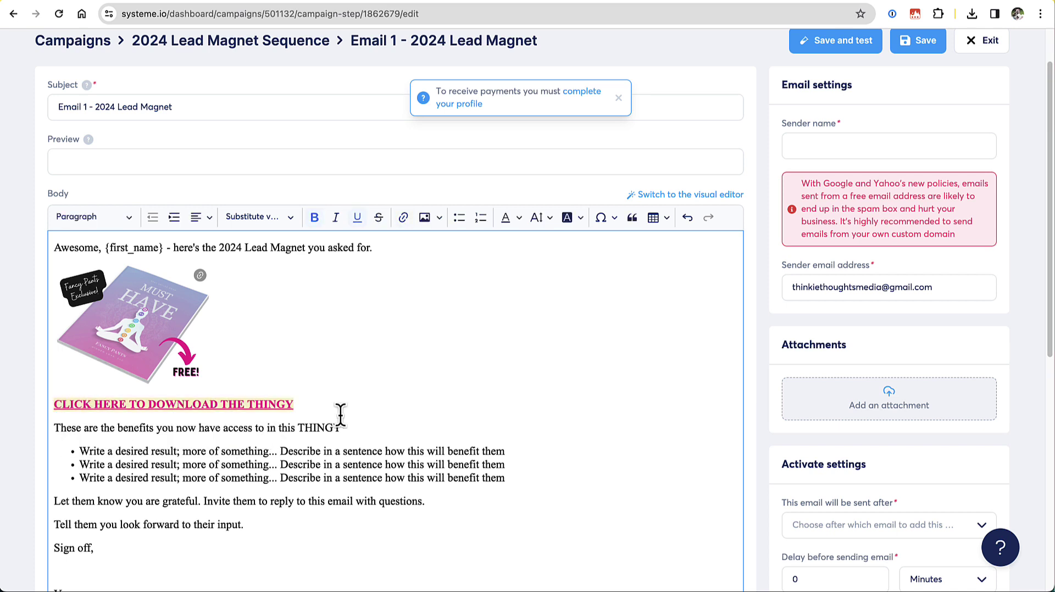
pyautogui.click(294, 448)
pyautogui.click(237, 405)
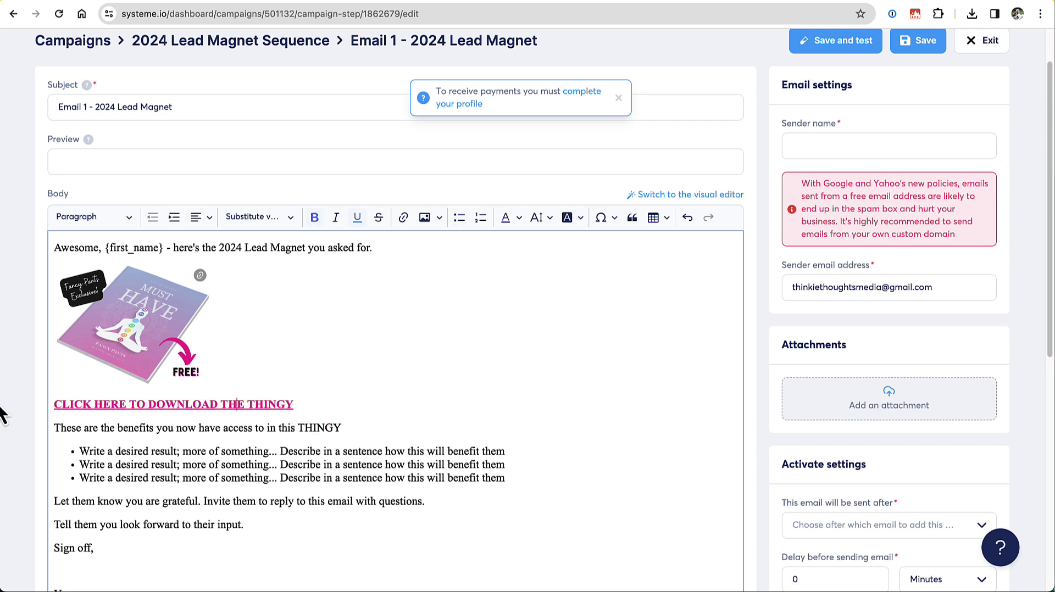
# Link the "CLICK HERE TO DOWNLOAD THE THINGY" text to the copied PDF URL.
pyautogui.moveTo(56, 405); pyautogui.dragTo(294, 404)
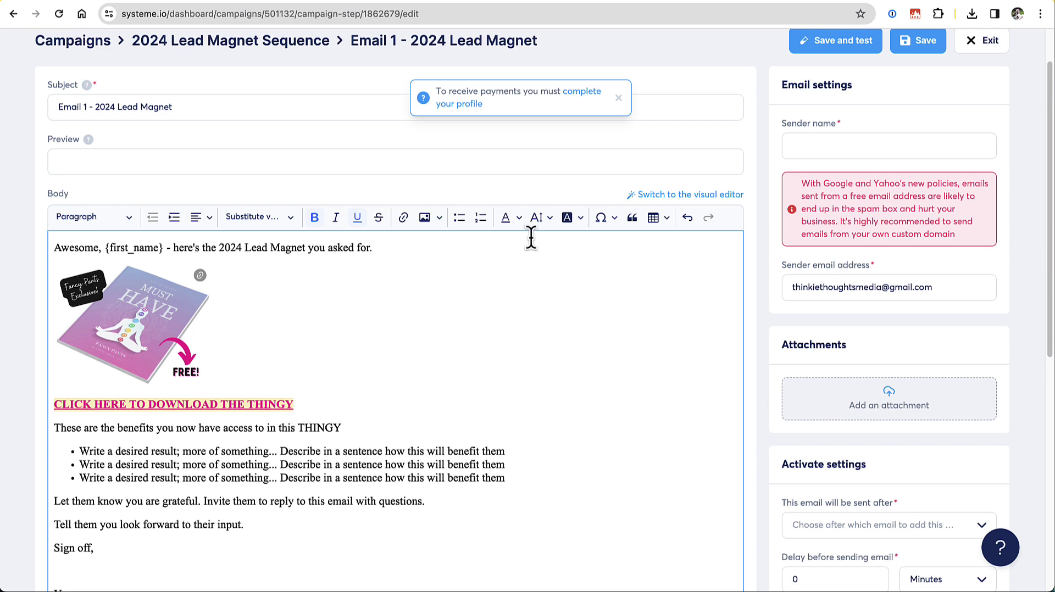
pyautogui.click(404, 218)
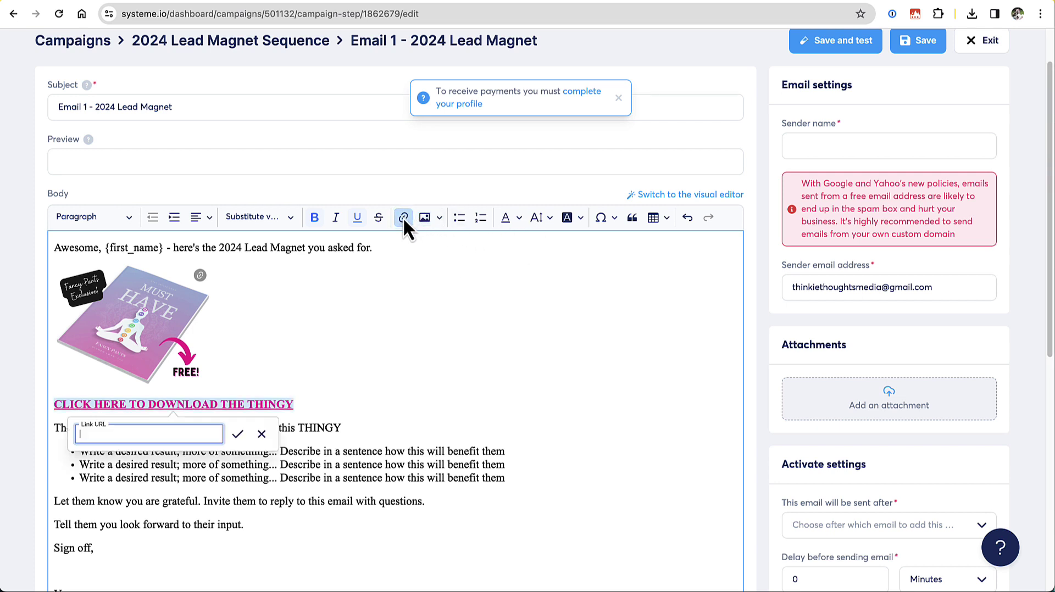
pyautogui.rightClick(154, 434)
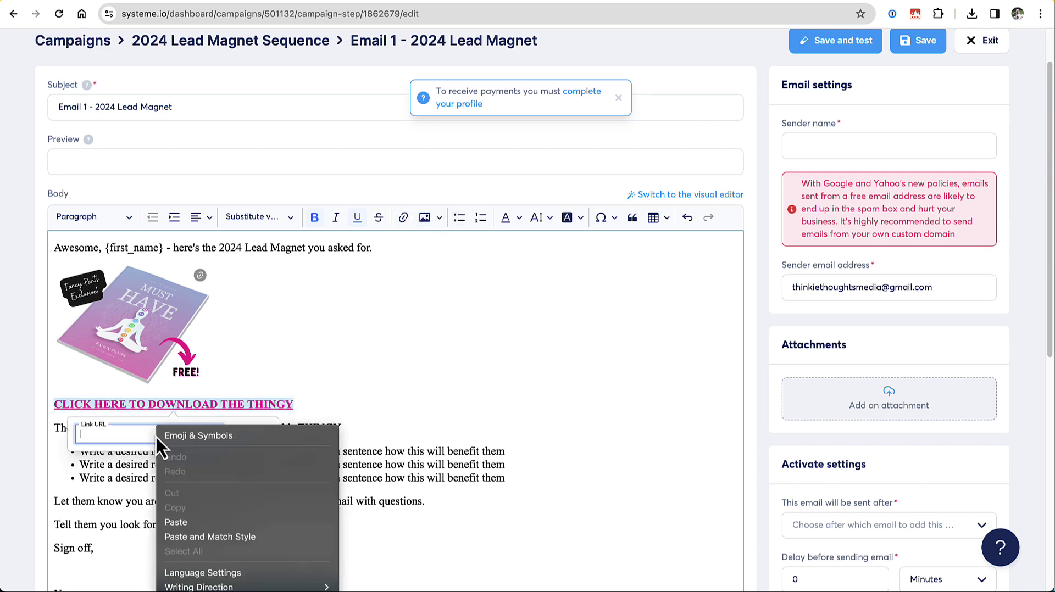
pyautogui.click(179, 523)
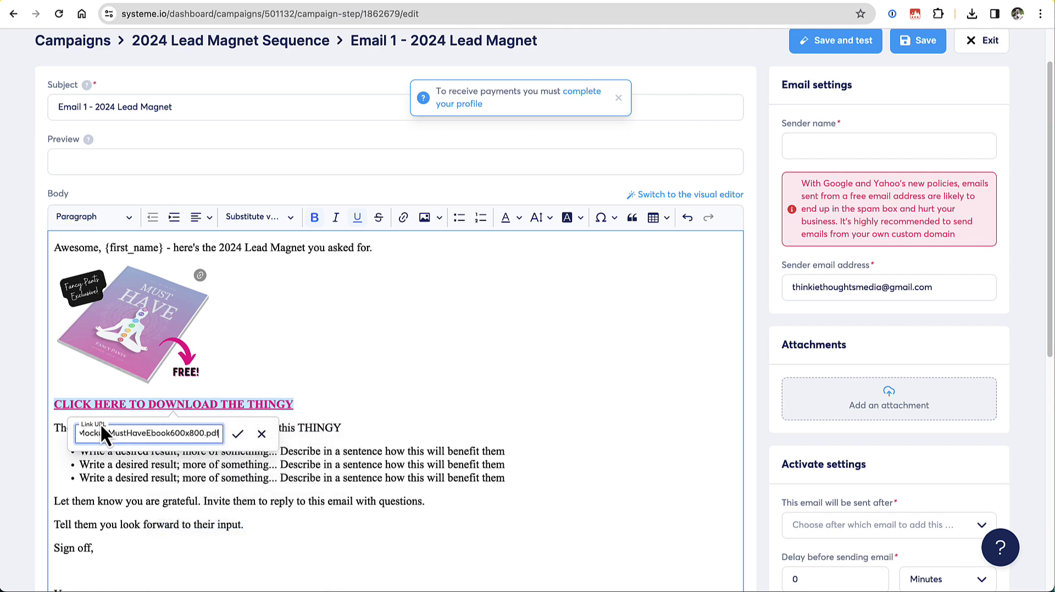
pyautogui.click(240, 435)
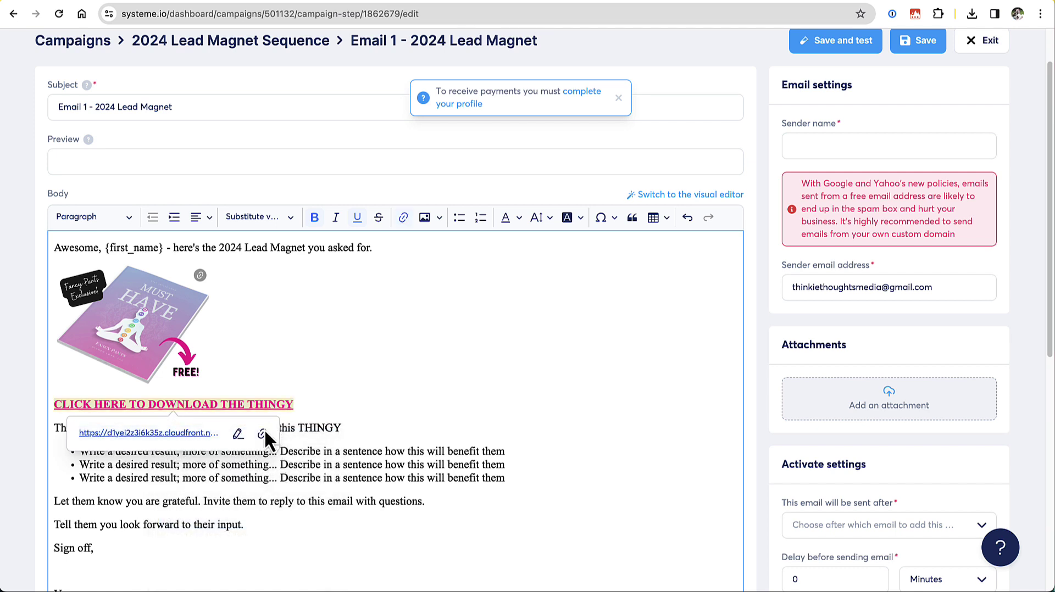
pyautogui.click(391, 480)
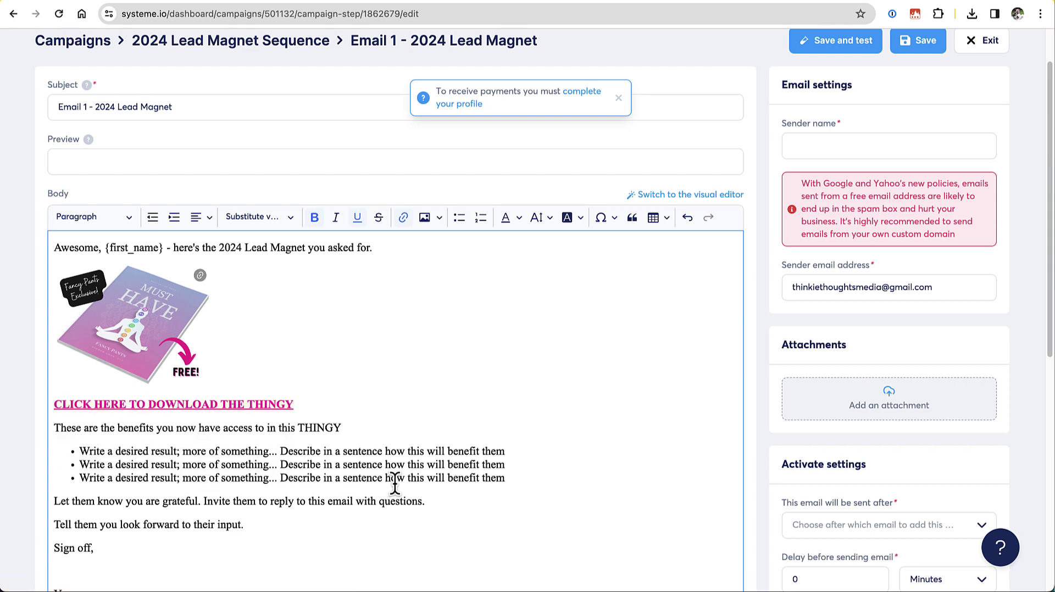
# Try to save the email and send a test message to the prefilled address, and close the test dialog.
pyautogui.scroll(-8, 577, 396)
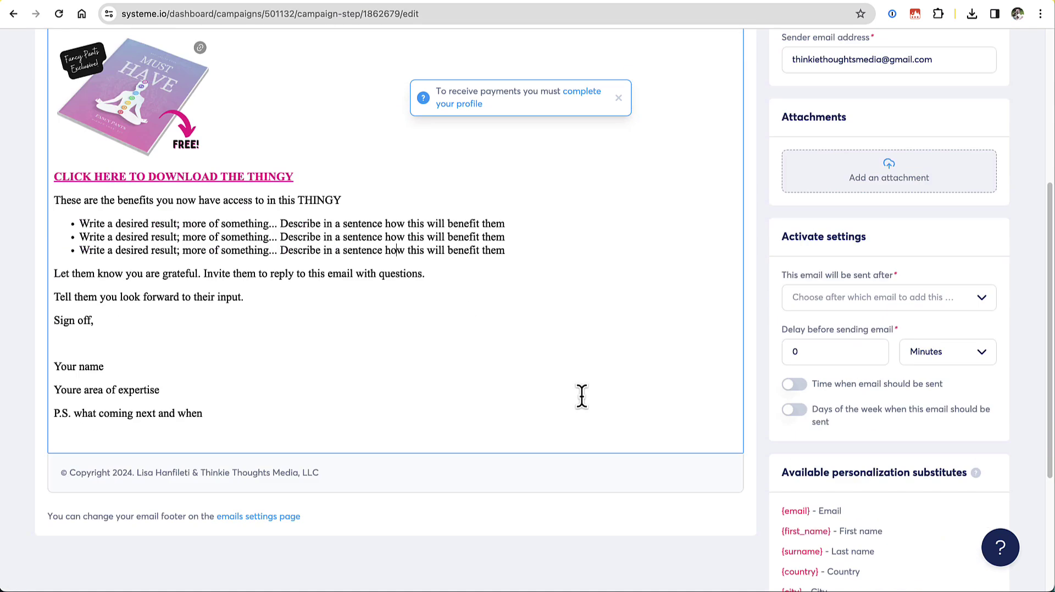
pyautogui.scroll(9, 582, 400)
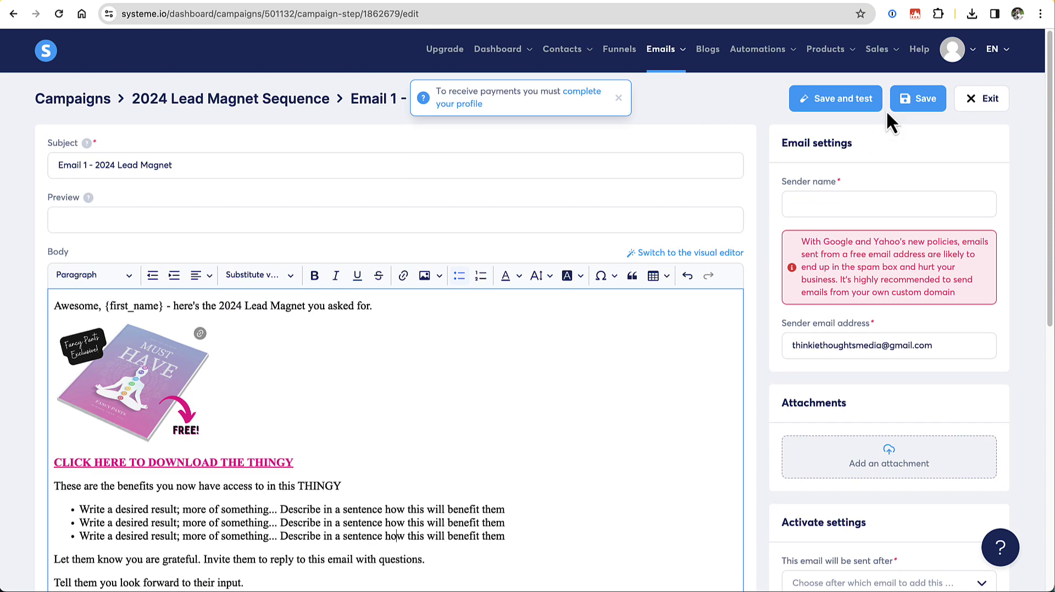
pyautogui.click(855, 99)
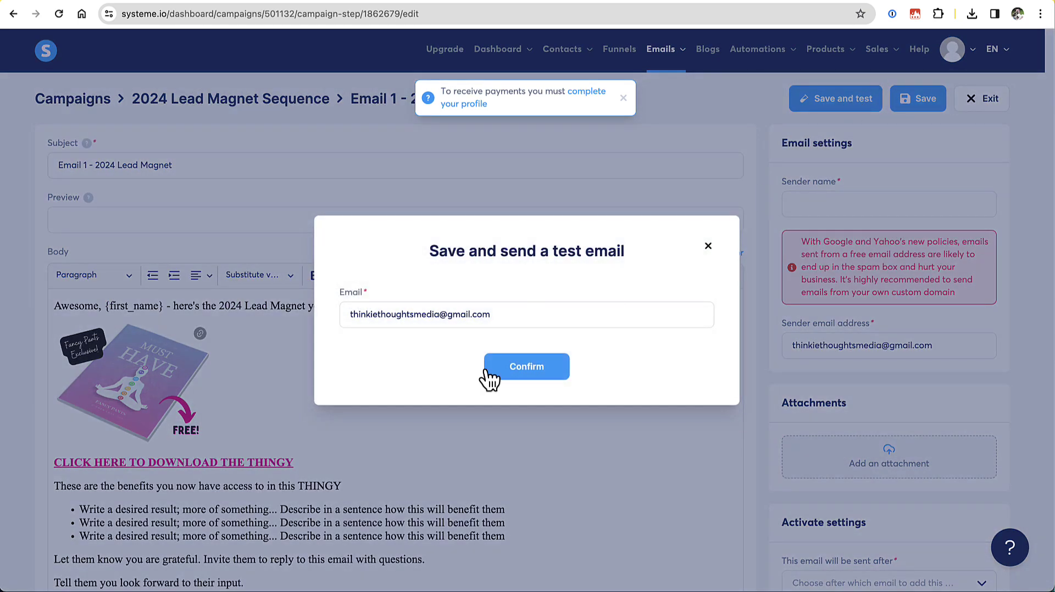
pyautogui.click(526, 368)
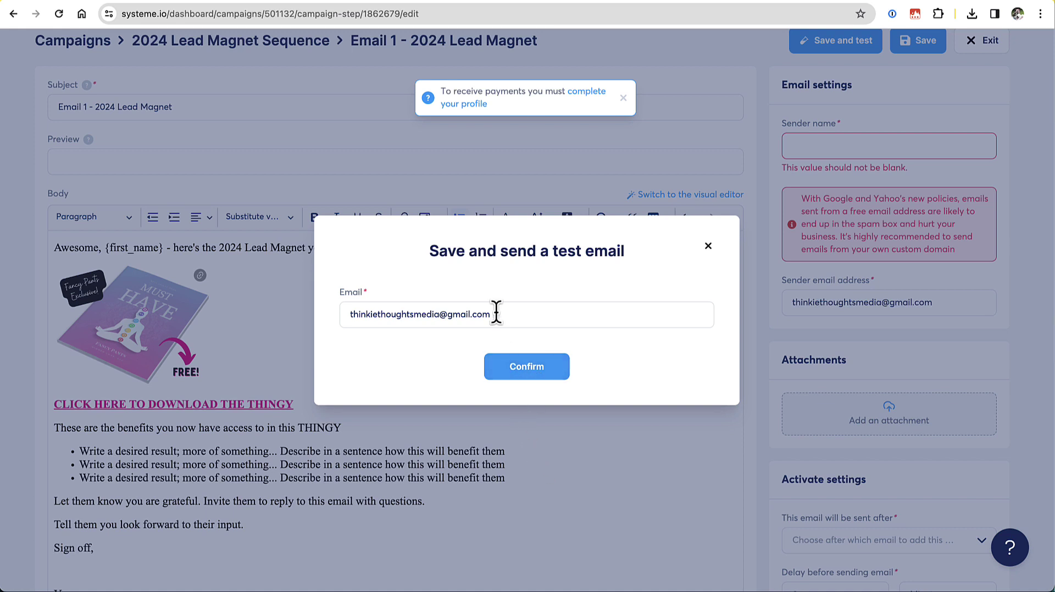
pyautogui.click(533, 370)
pyautogui.click(709, 247)
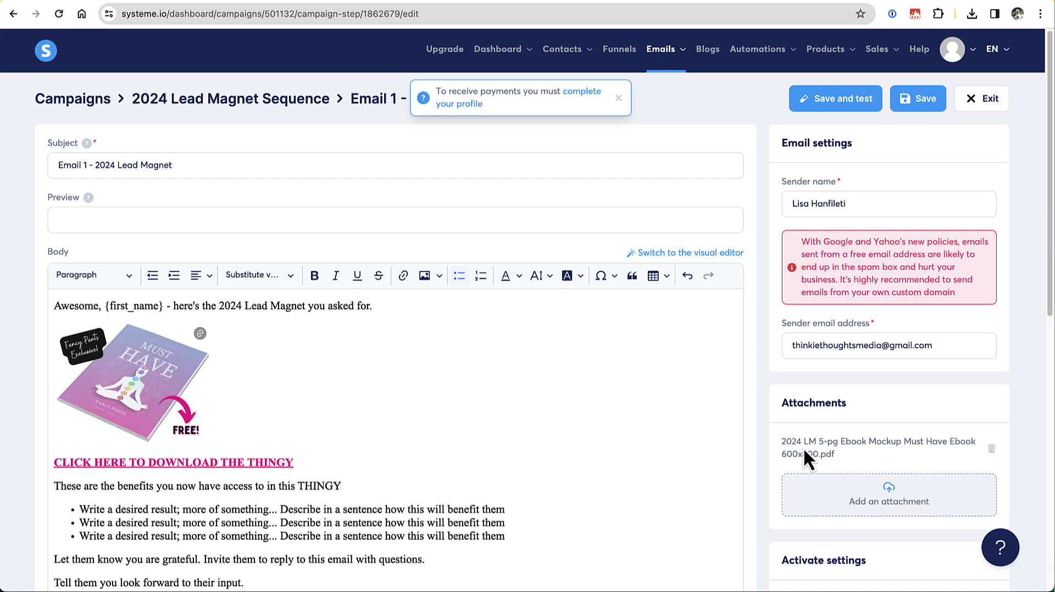
# Save Email 1 with its sender name and PDF attachment and send a test message to the prefilled address.
pyautogui.click(832, 103)
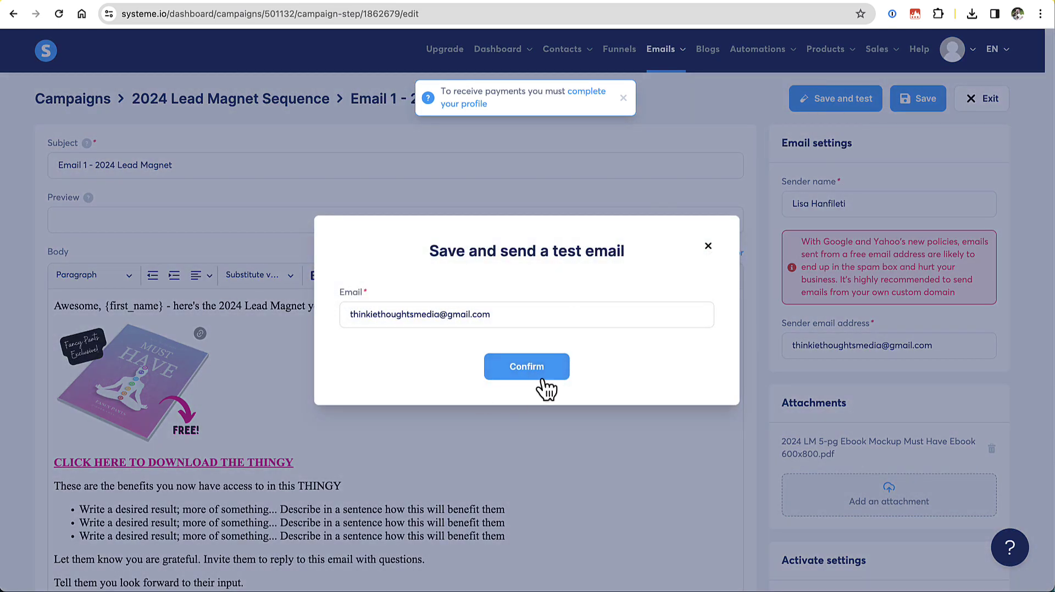
pyautogui.click(541, 364)
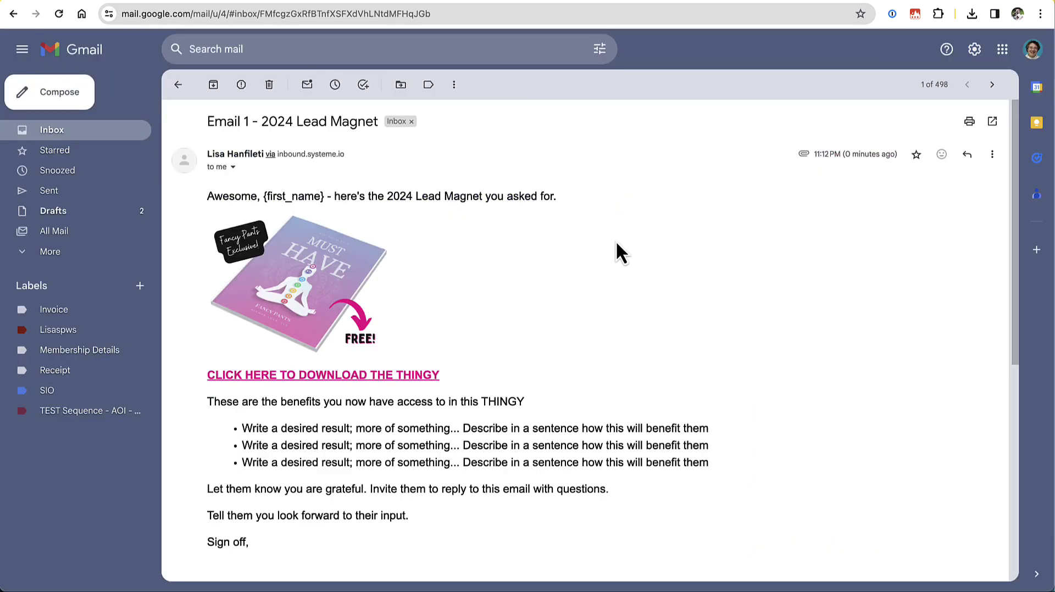
# In the test email received in Gmail, open the ebook from the cover image and from the download text, looking through its pages.
pyautogui.scroll(-1, 358, 185)
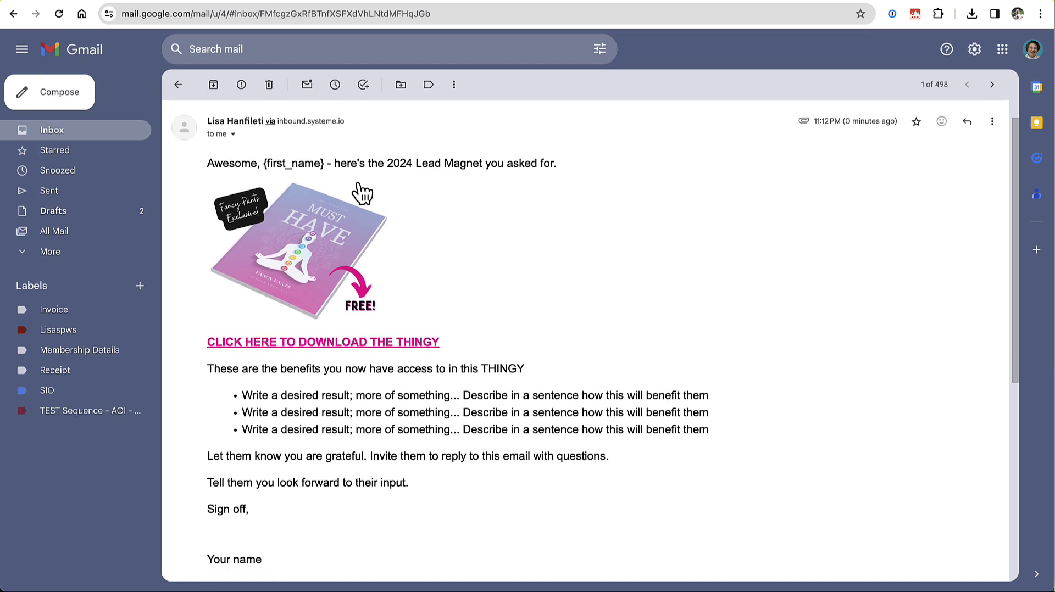
pyautogui.click(311, 250)
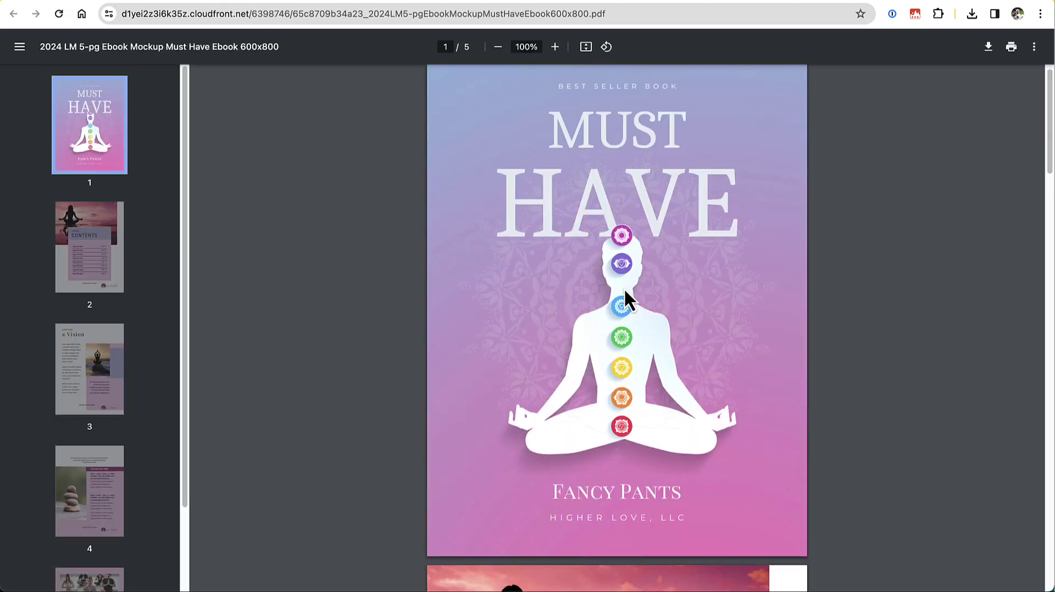
pyautogui.scroll(-20, 624, 288)
pyautogui.scroll(-9, 628, 292)
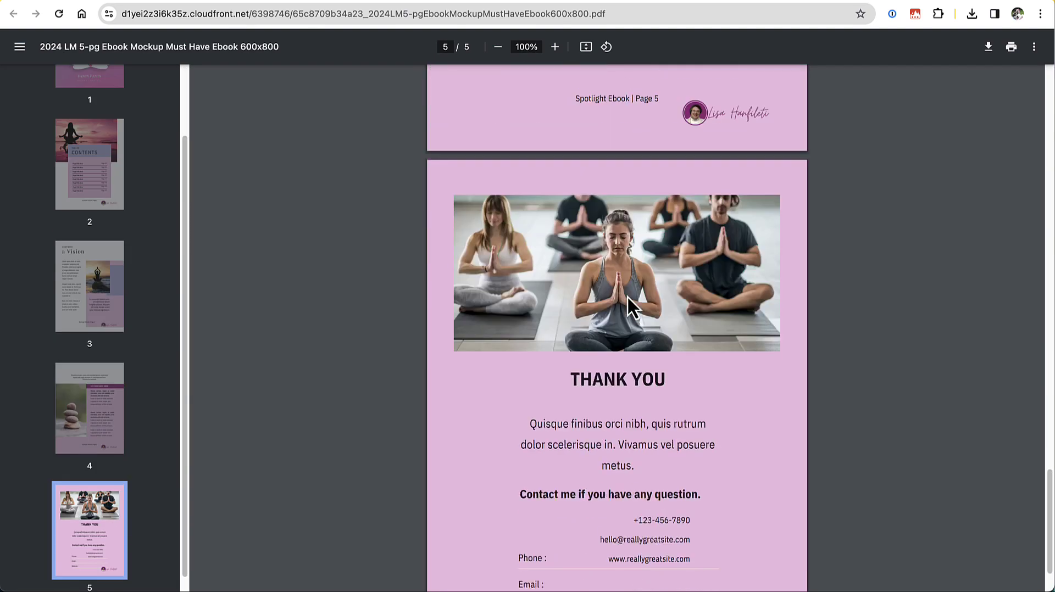
pyautogui.click(841, 4)
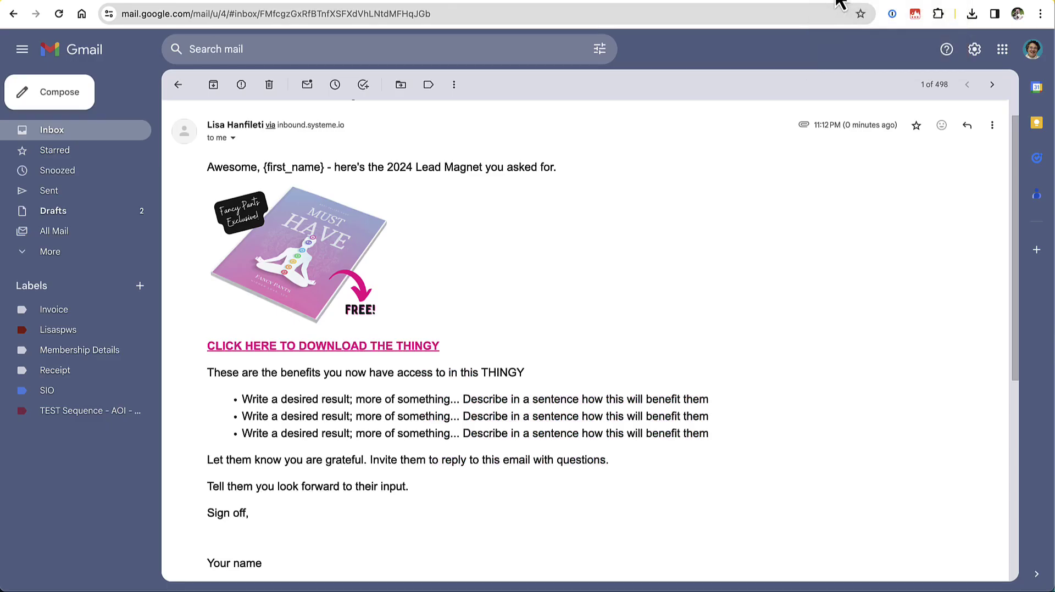
pyautogui.click(341, 347)
pyautogui.scroll(-20, 674, 295)
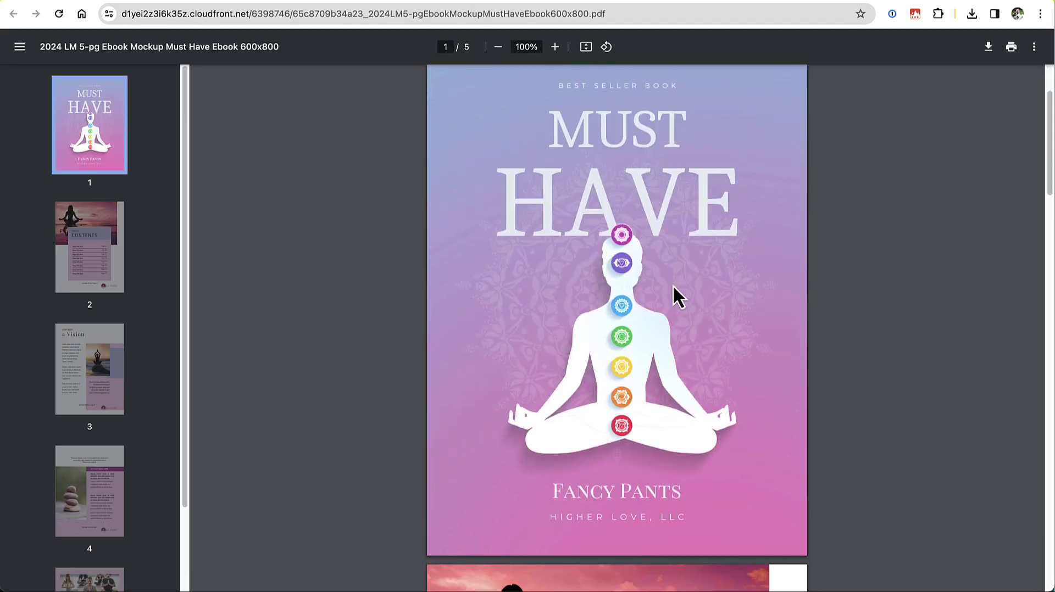
# In the received test email, preview the attached ebook PDF, close it, and review the message from the download link to the attachment.
pyautogui.click(817, 2)
pyautogui.scroll(-5, 483, 323)
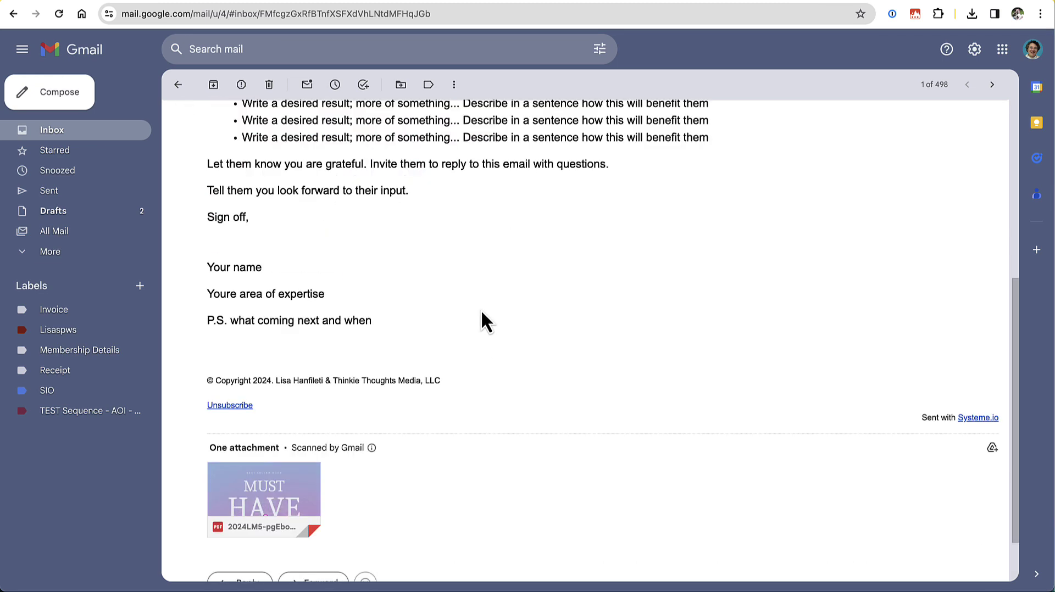
pyautogui.scroll(-2, 482, 313)
pyautogui.moveTo(220, 426)
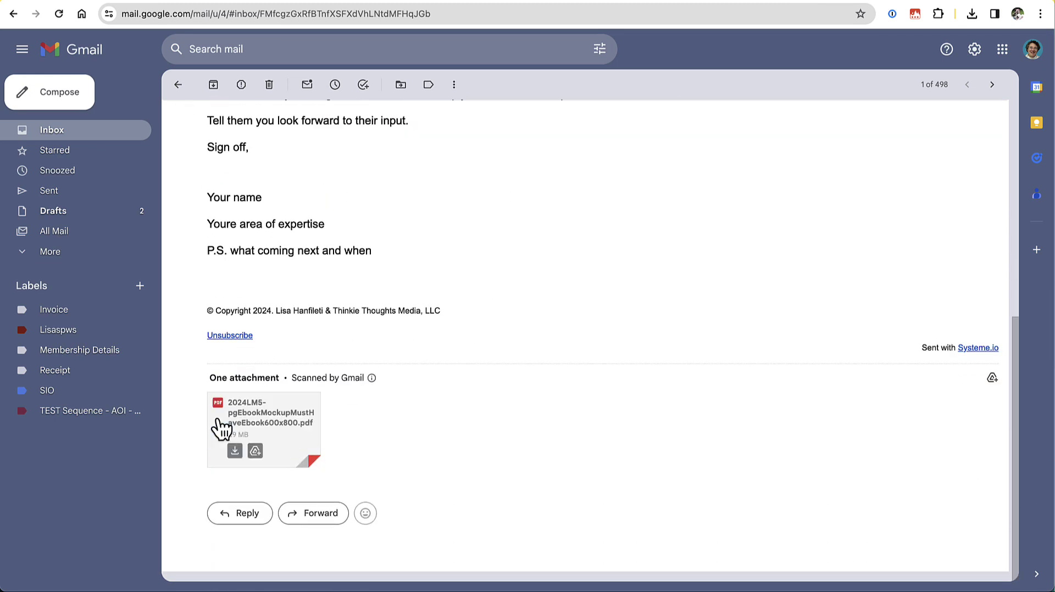
pyautogui.click(273, 426)
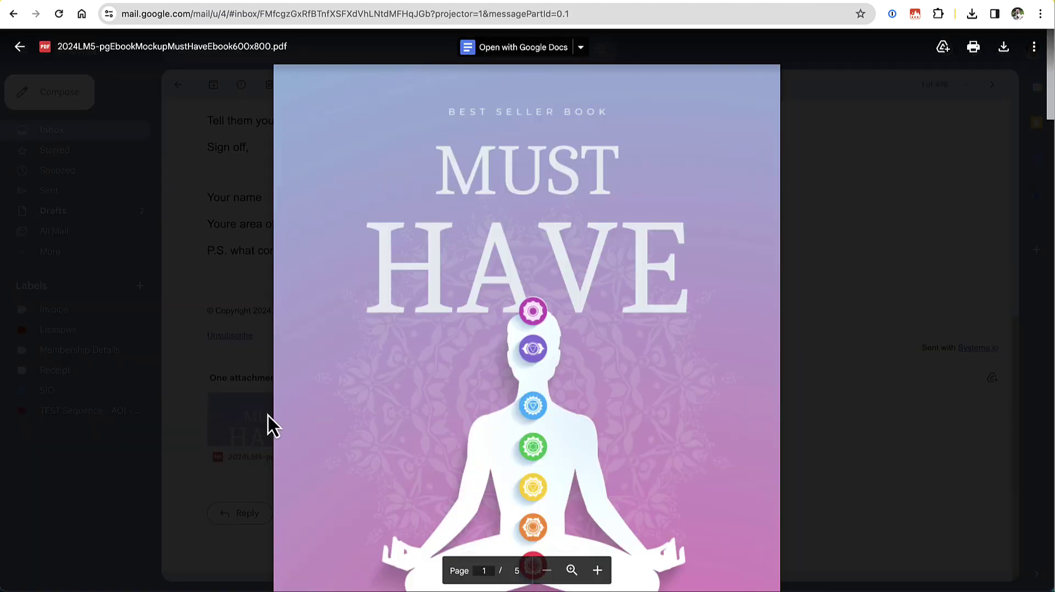
pyautogui.scroll(-5, 569, 308)
pyautogui.scroll(-10, 570, 310)
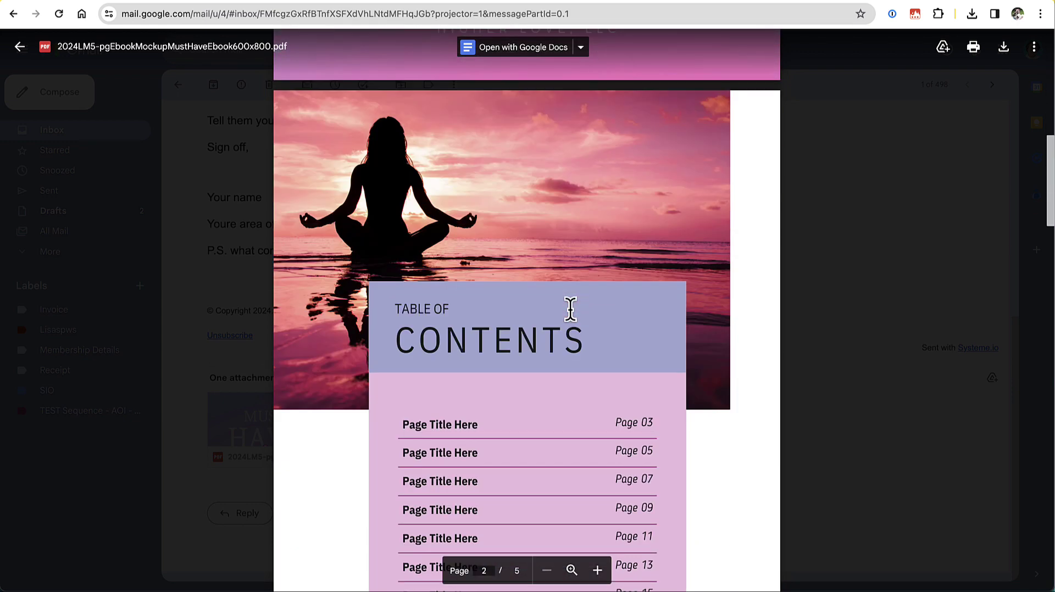
pyautogui.press('Escape')
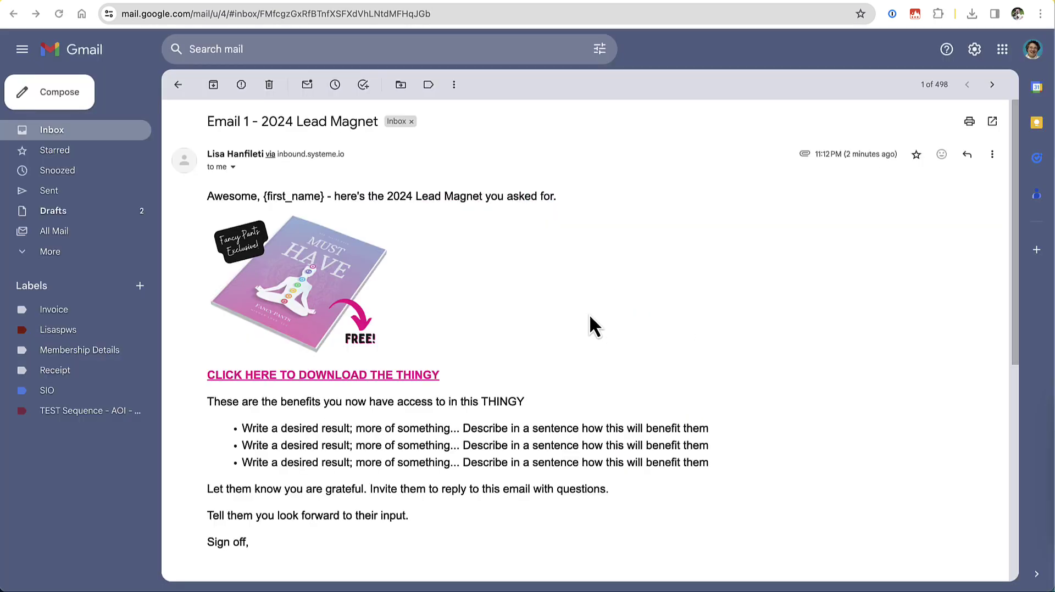
pyautogui.scroll(-2, 590, 312)
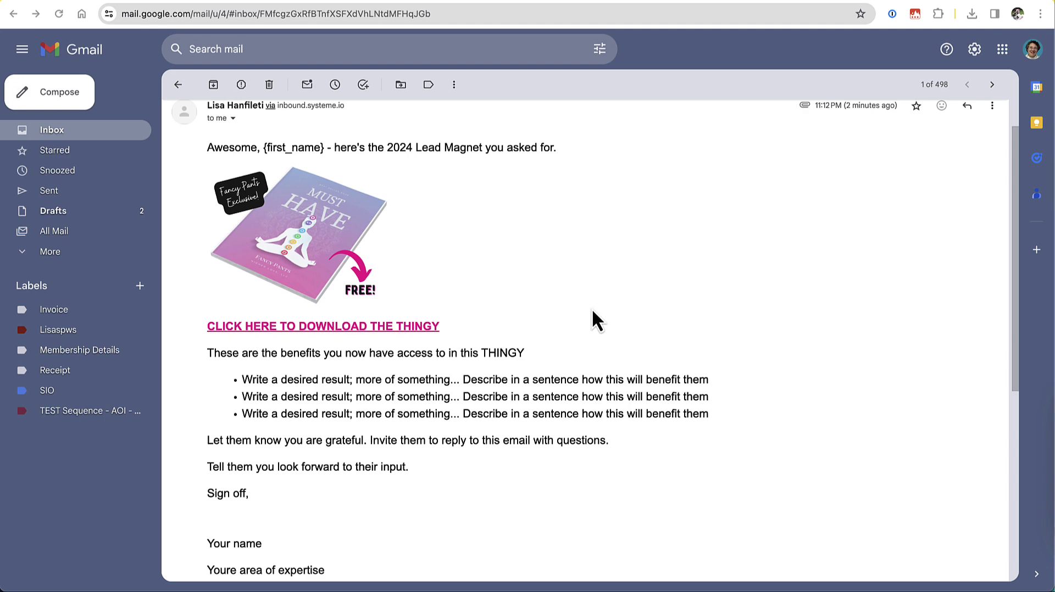
pyautogui.scroll(-5, 596, 299)
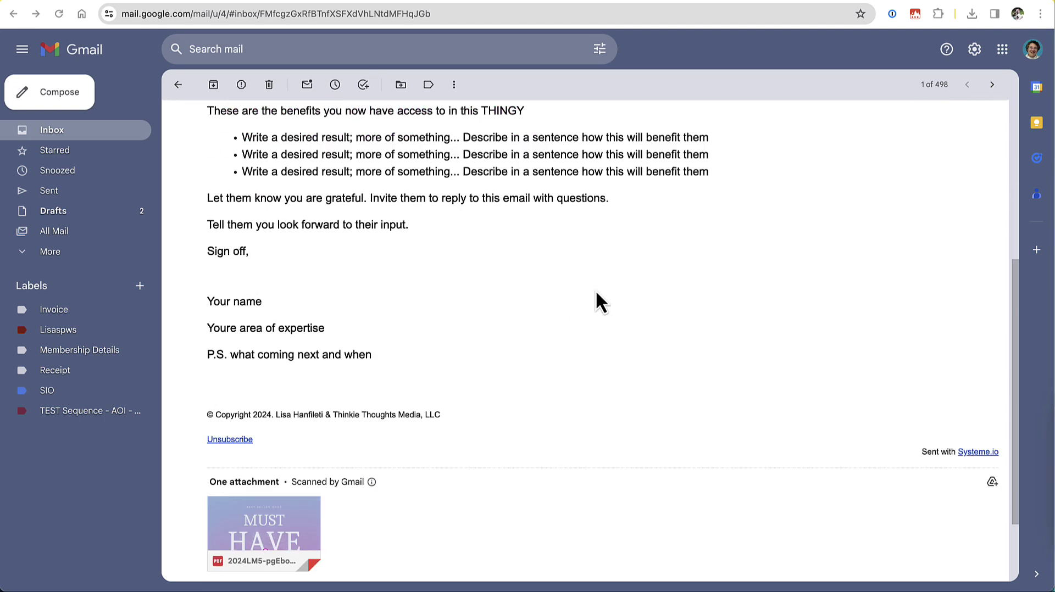
pyautogui.scroll(-2, 596, 293)
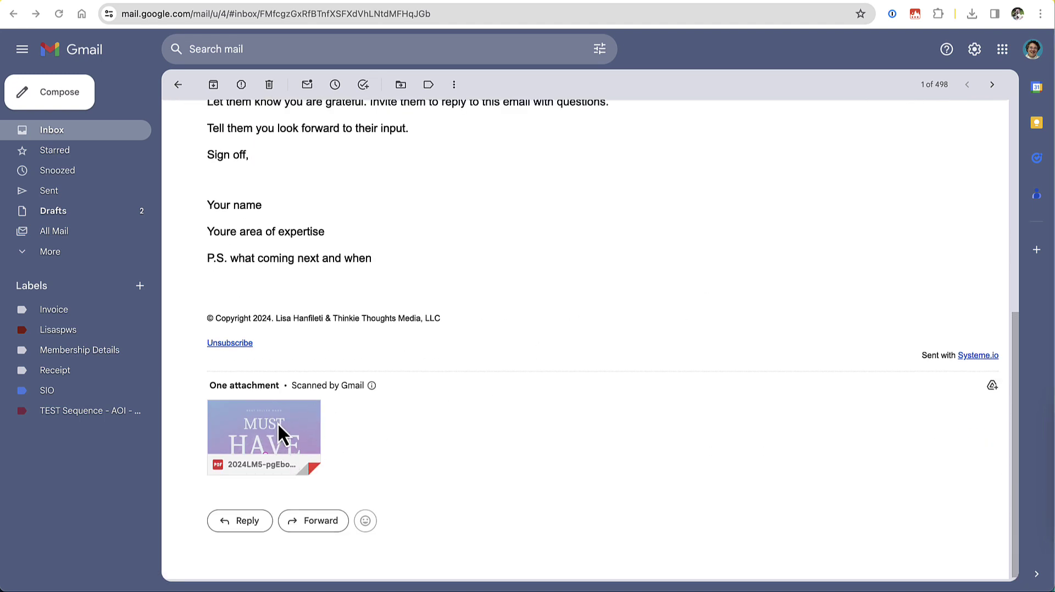
pyautogui.scroll(8, 449, 348)
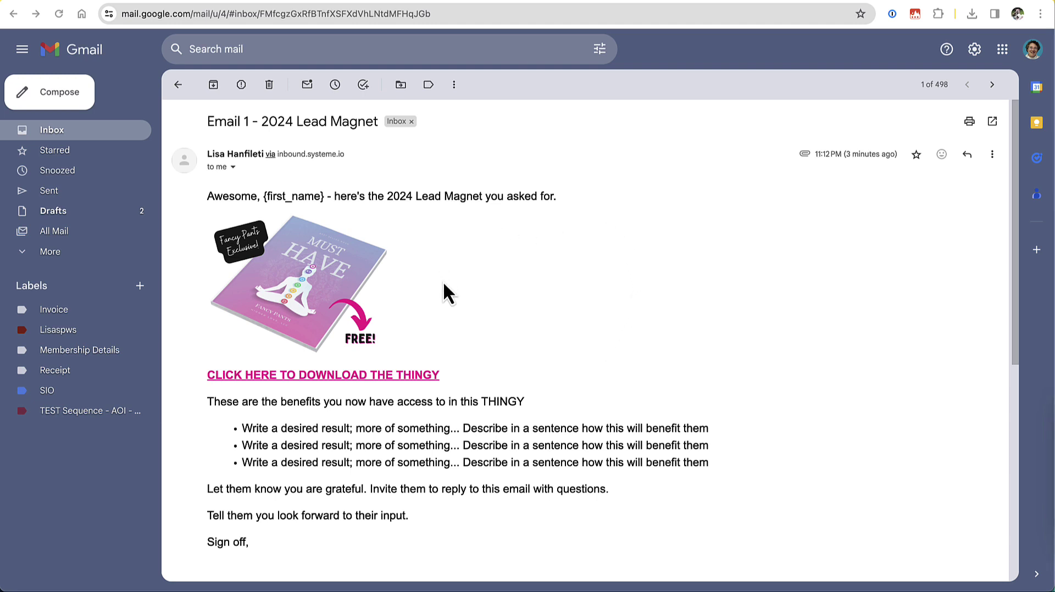
# Exit the Email 1 editor in systeme.io and open the "2024 Lead Magnet Funnel - LH - Edited" funnel's second squeeze page for editing.
pyautogui.click(523, 3)
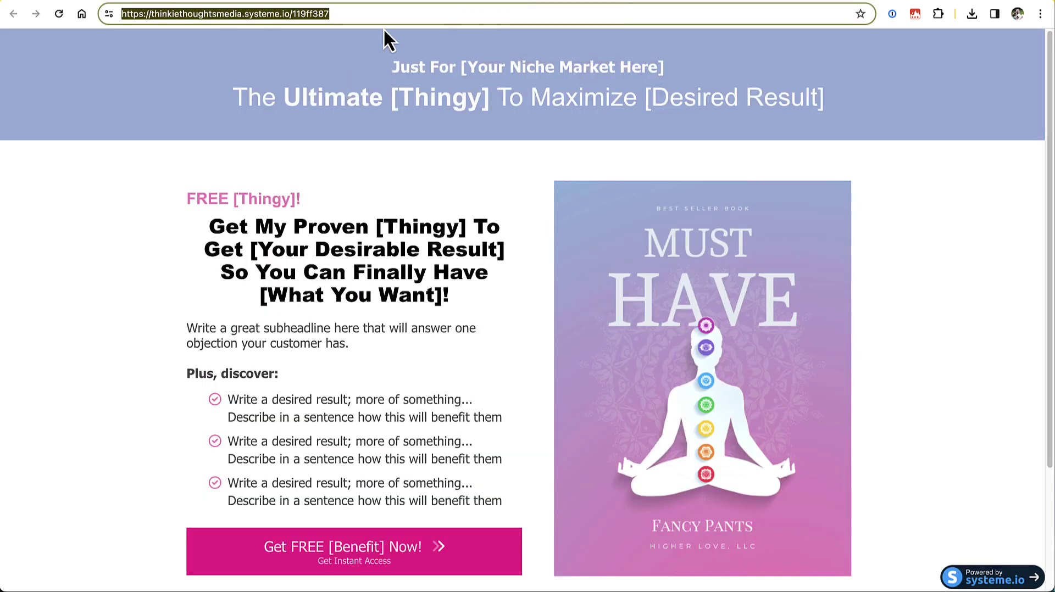
pyautogui.click(486, 1)
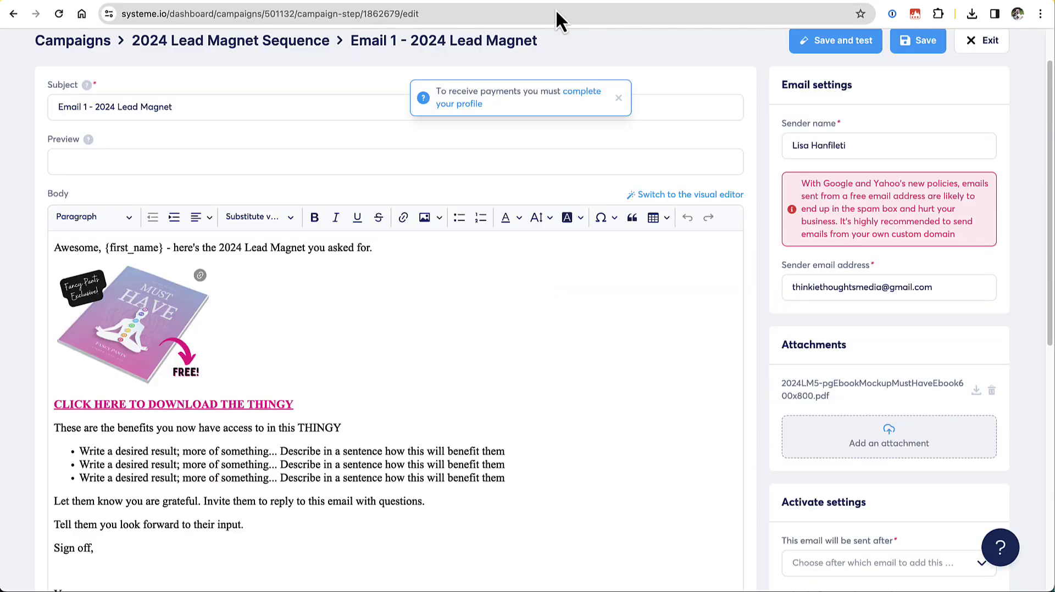
pyautogui.scroll(2, 766, 98)
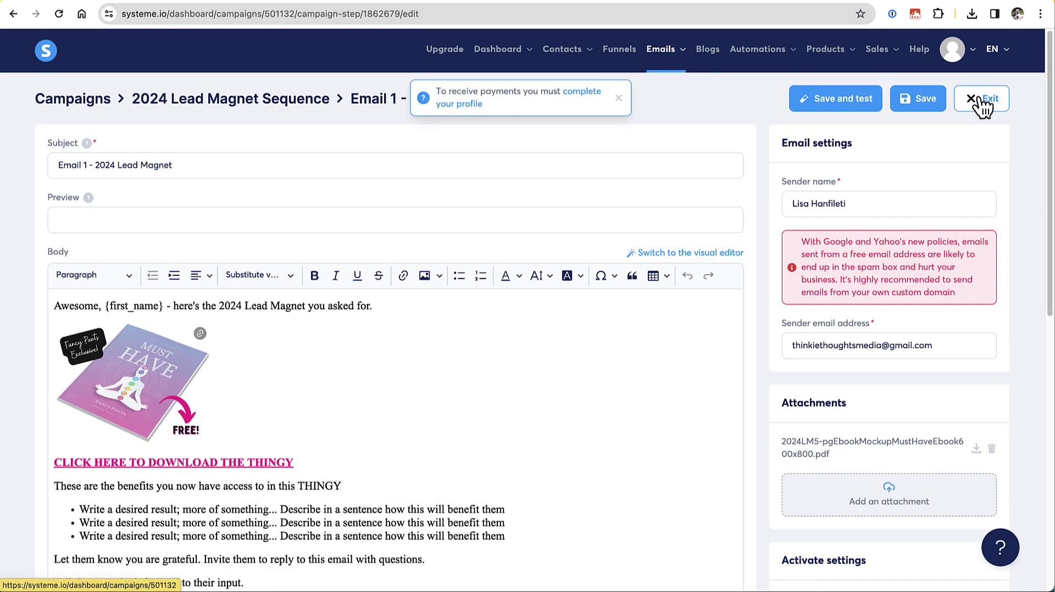
pyautogui.click(978, 100)
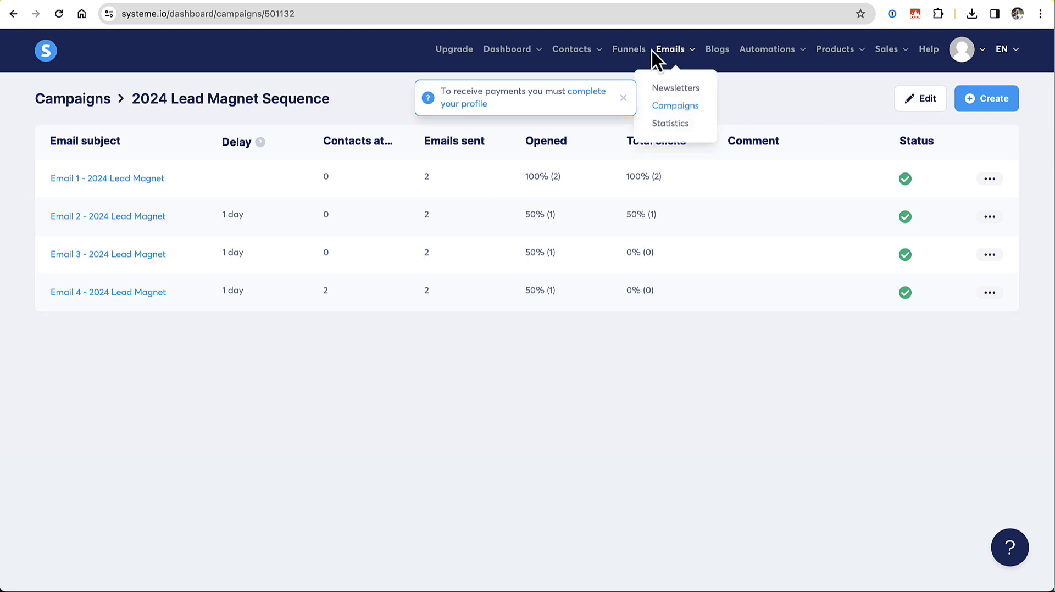
pyautogui.click(629, 56)
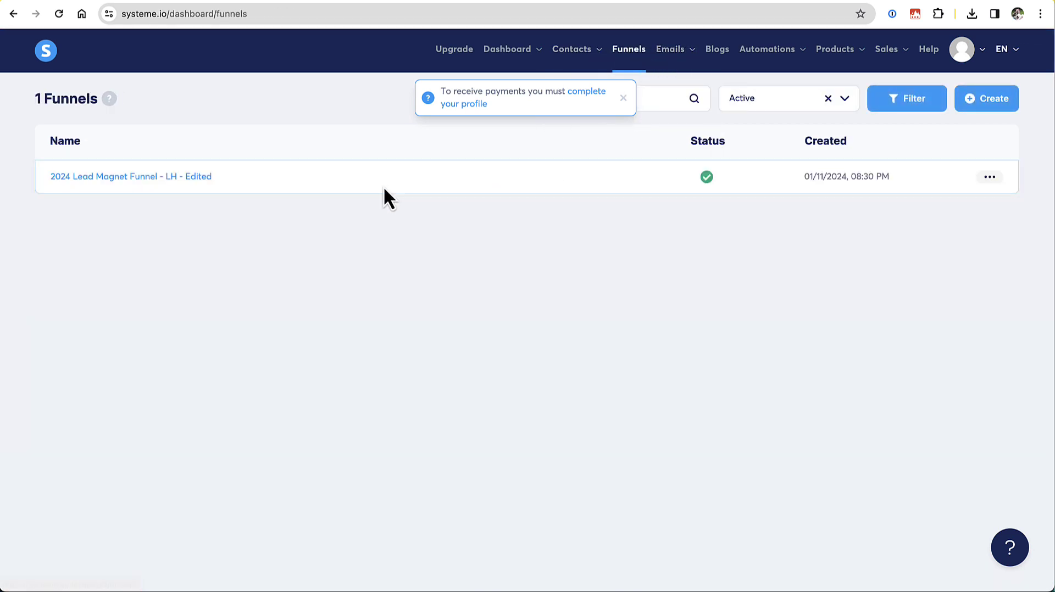
pyautogui.click(186, 176)
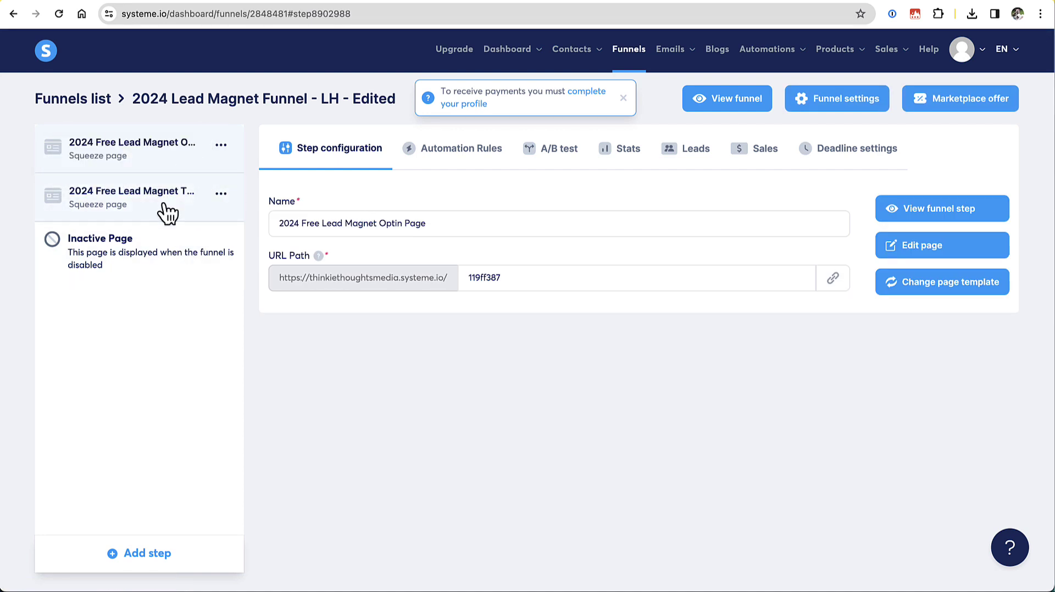
pyautogui.click(186, 212)
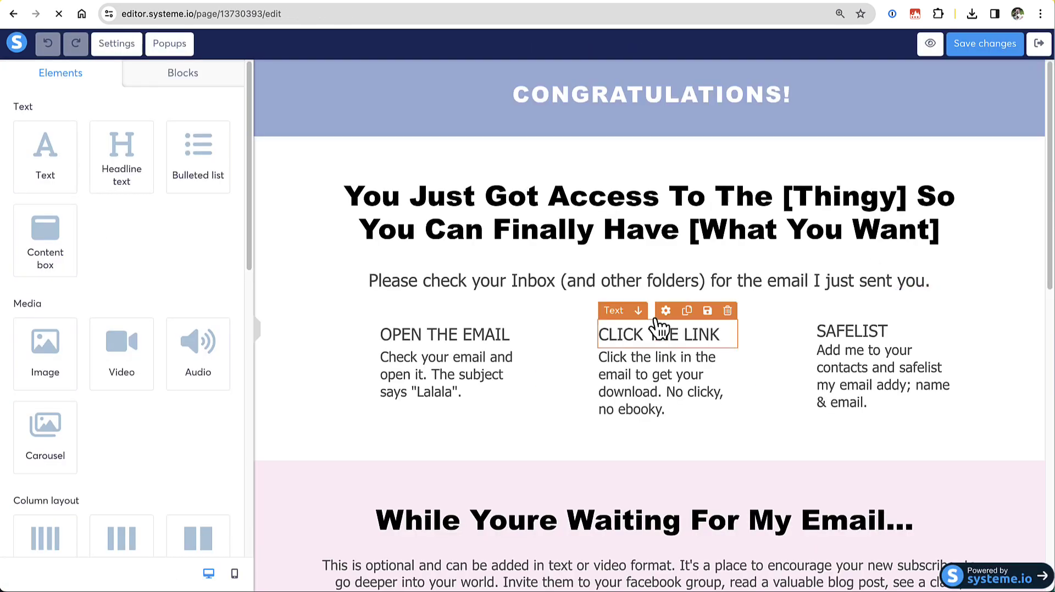
# Add a Button element between the three numbered instructions and the "While Youre Waiting For My Email..." section.
pyautogui.scroll(-1, 533, 258)
pyautogui.scroll(-12, 549, 260)
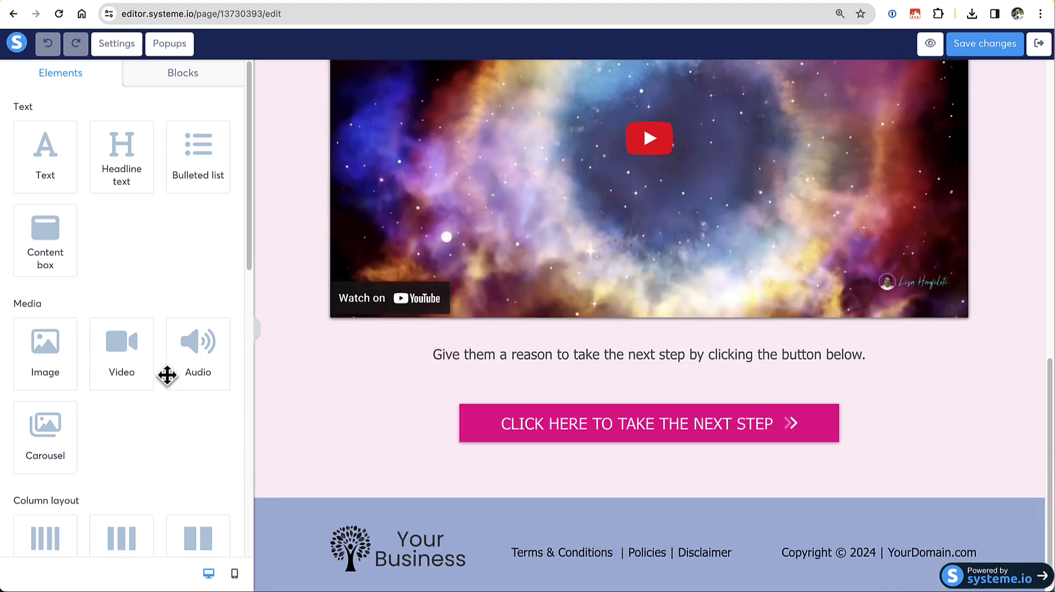
pyautogui.scroll(-8, 167, 259)
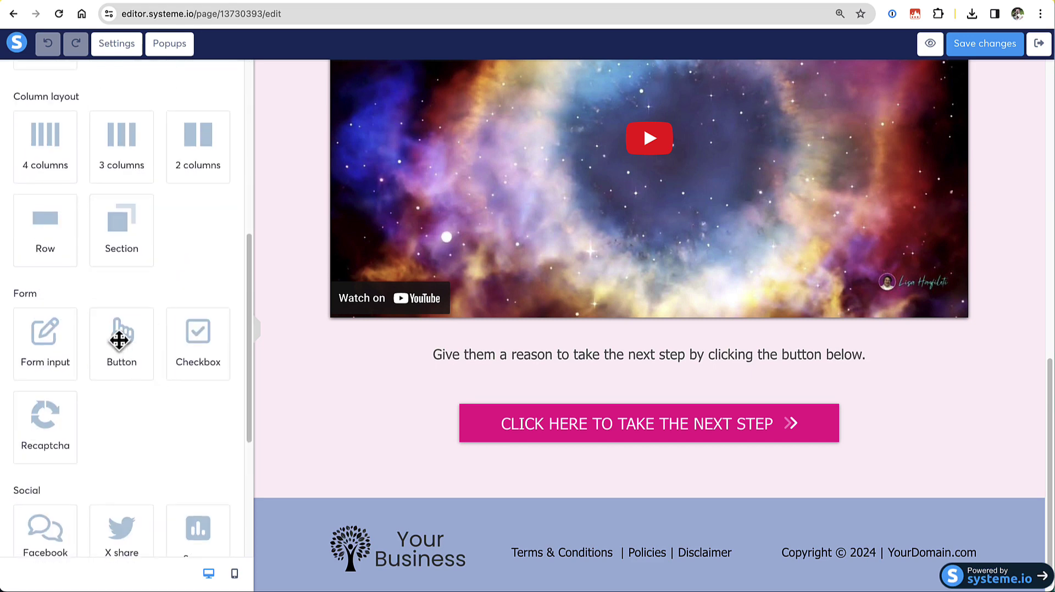
pyautogui.moveTo(137, 330); pyautogui.dragTo(627, 489)
pyautogui.scroll(6, 457, 213)
pyautogui.scroll(6, 632, 216)
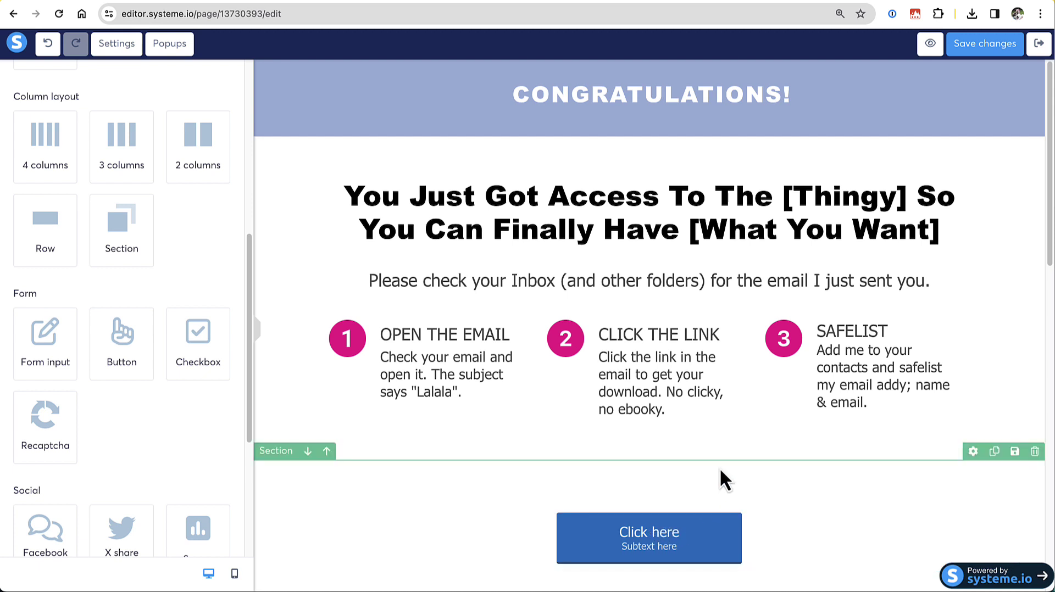
pyautogui.scroll(-2, 719, 480)
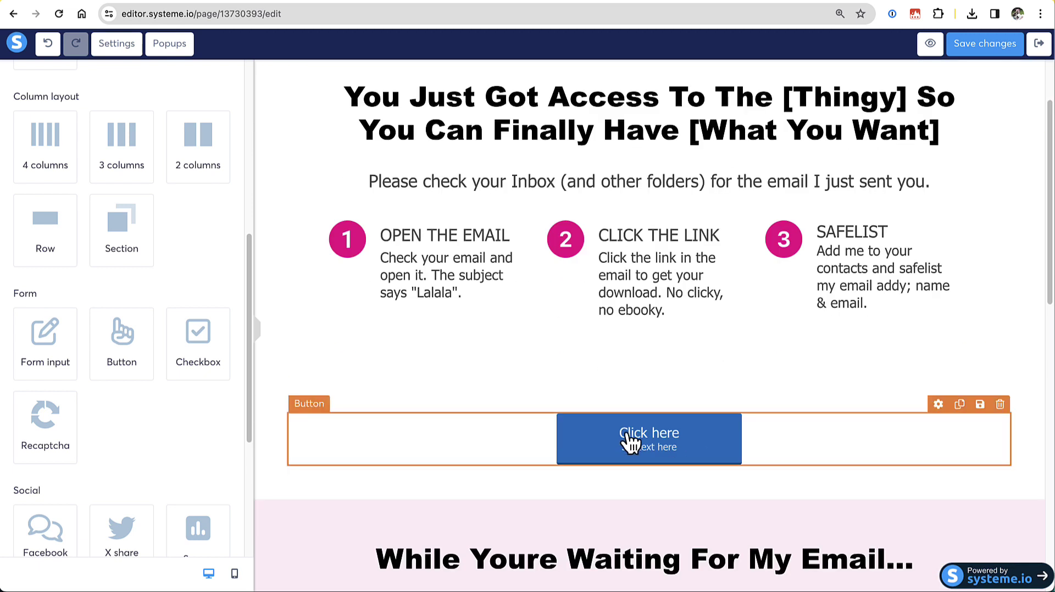
# Set the new "Click here" button's action to Open URL.
pyautogui.click(673, 448)
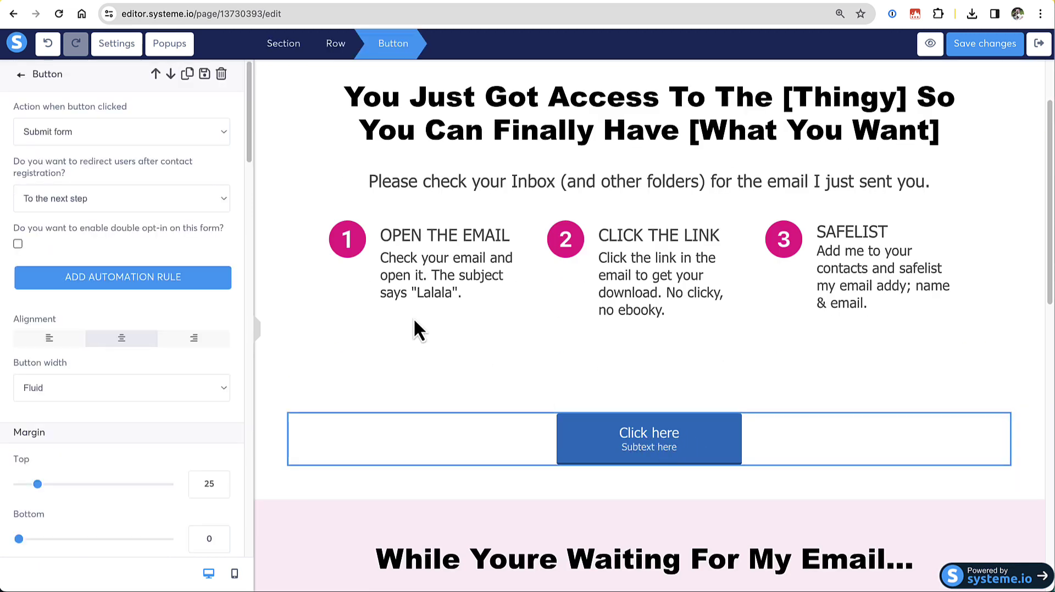
pyautogui.click(153, 133)
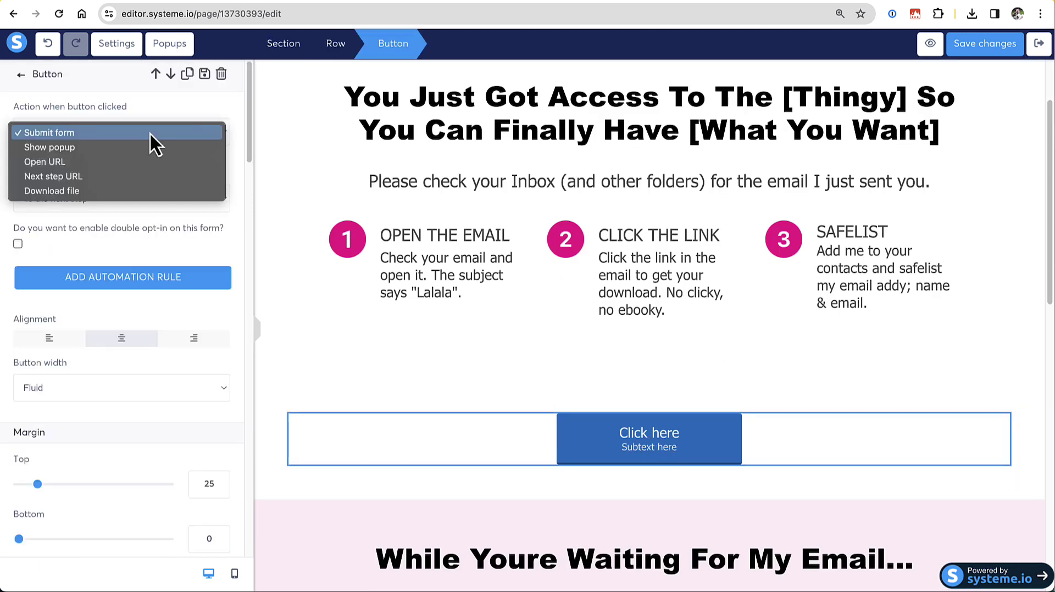
pyautogui.click(61, 163)
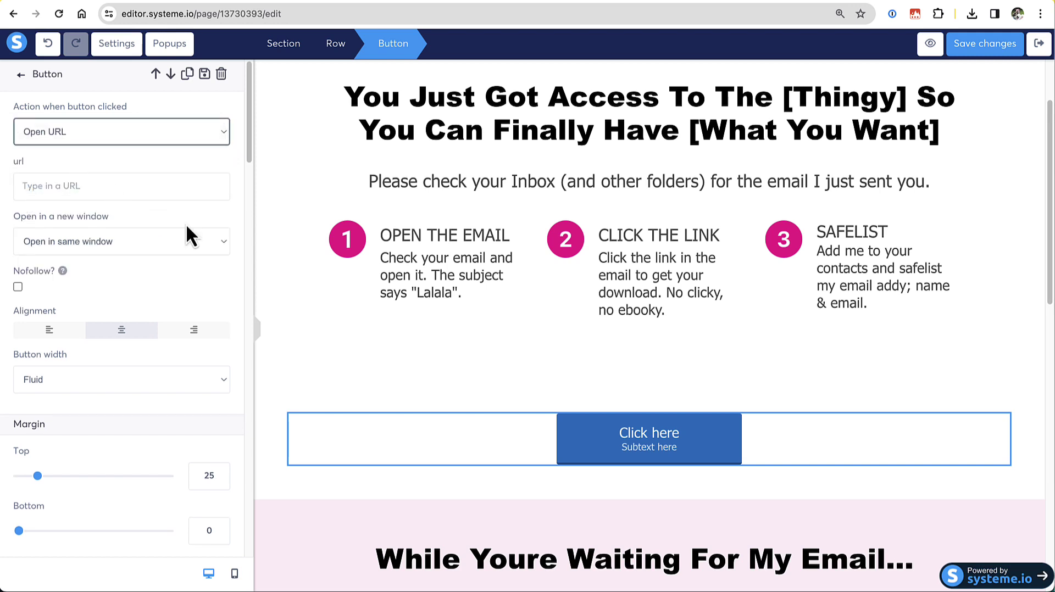
# Switch to the "Untitled 3" text note, enlarge it, and copy the ebook's full PDF URL.
pyautogui.press('super+Tab')
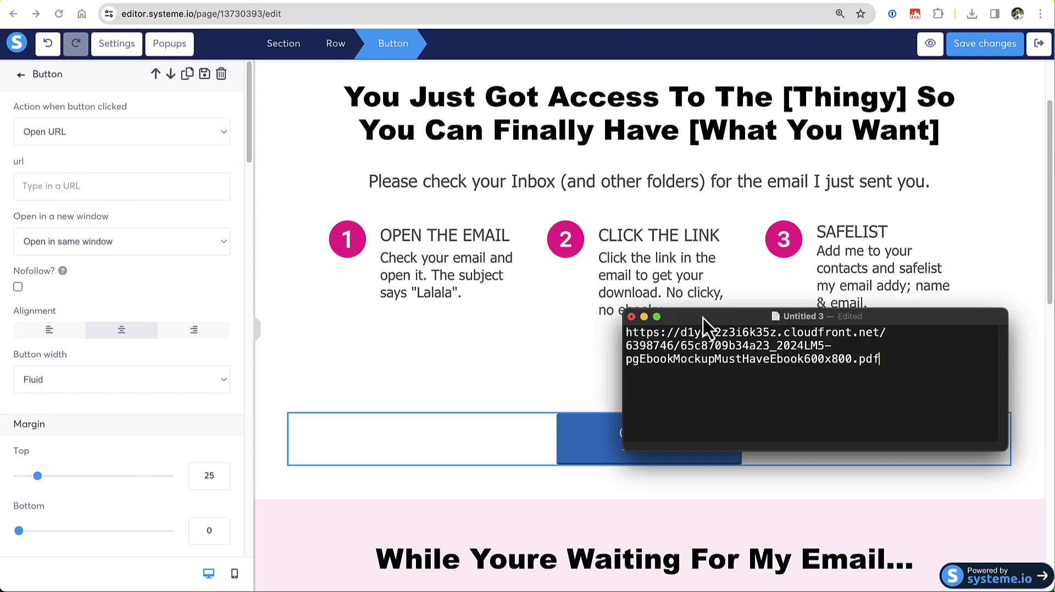
pyautogui.moveTo(834, 404); pyautogui.dragTo(1052, 483)
pyautogui.moveTo(714, 301); pyautogui.dragTo(456, 287)
pyautogui.rightClick(508, 301)
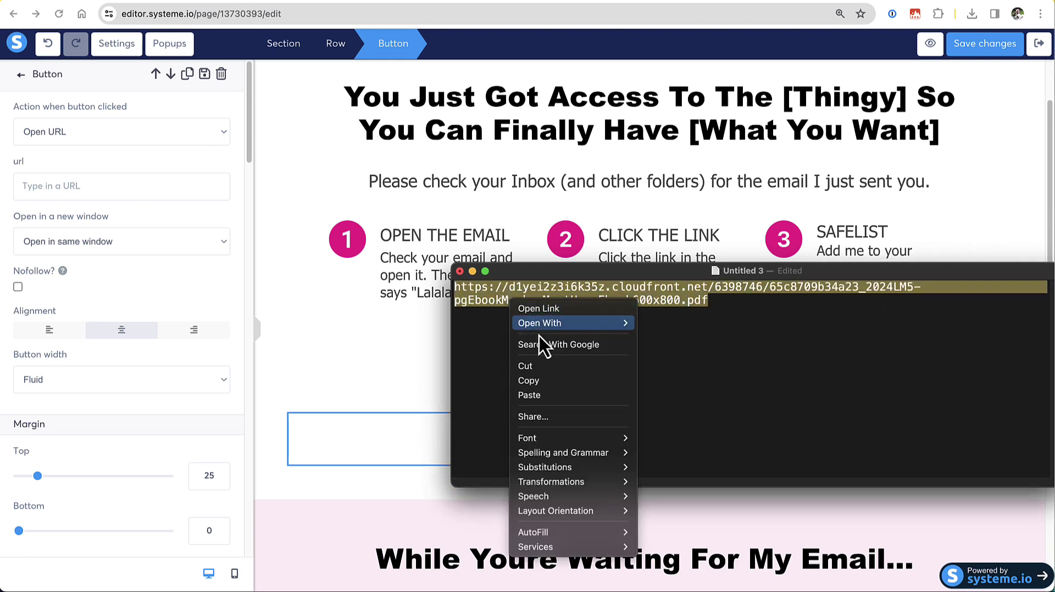
pyautogui.click(534, 382)
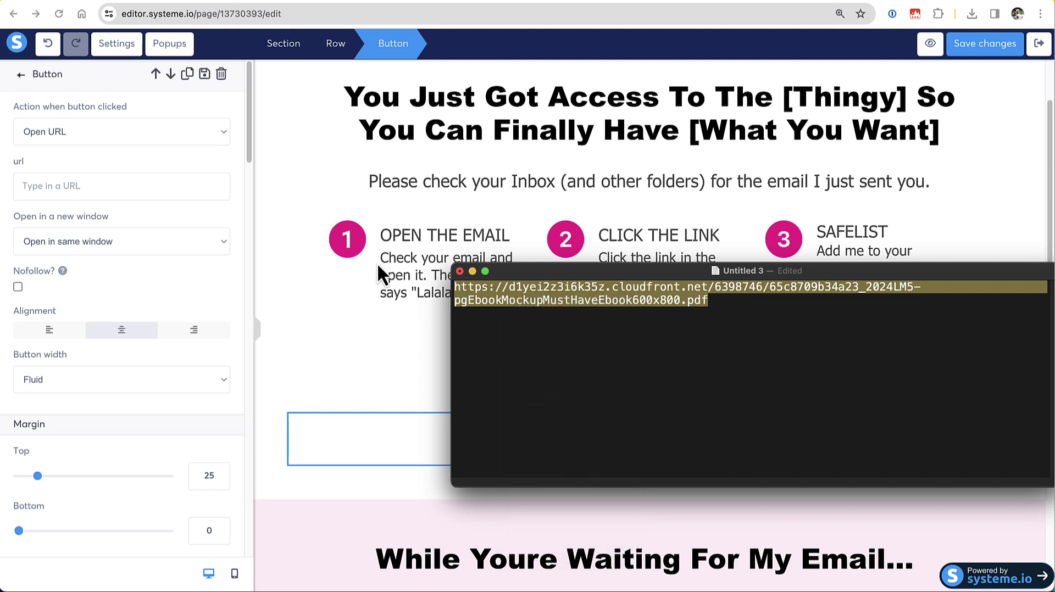
# Paste the copied PDF URL as the button's link in the page editor and set it to open in a new window.
pyautogui.click(54, 185)
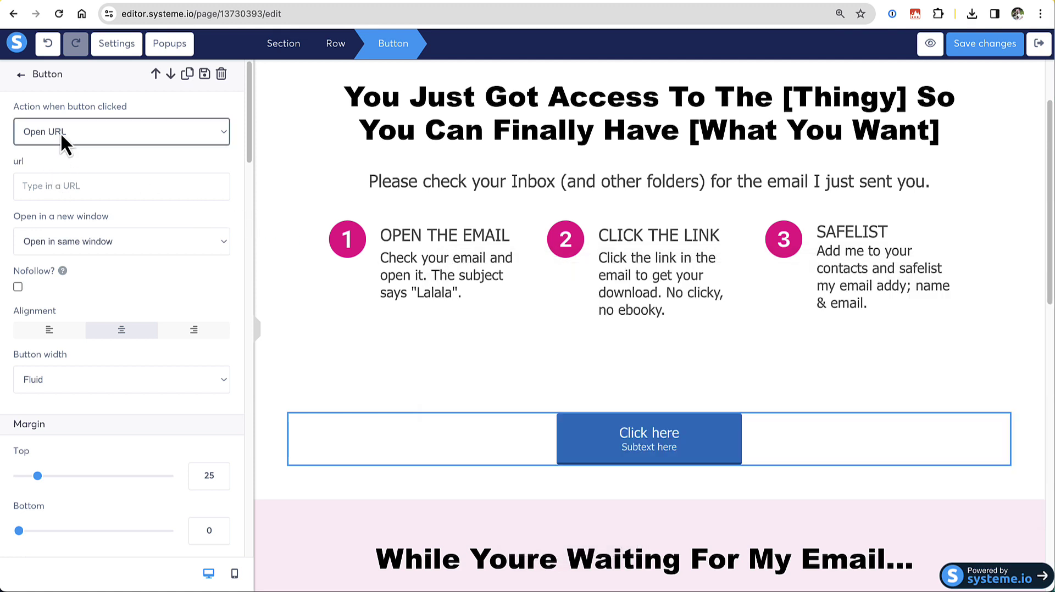
pyautogui.click(34, 187)
pyautogui.rightClick(34, 187)
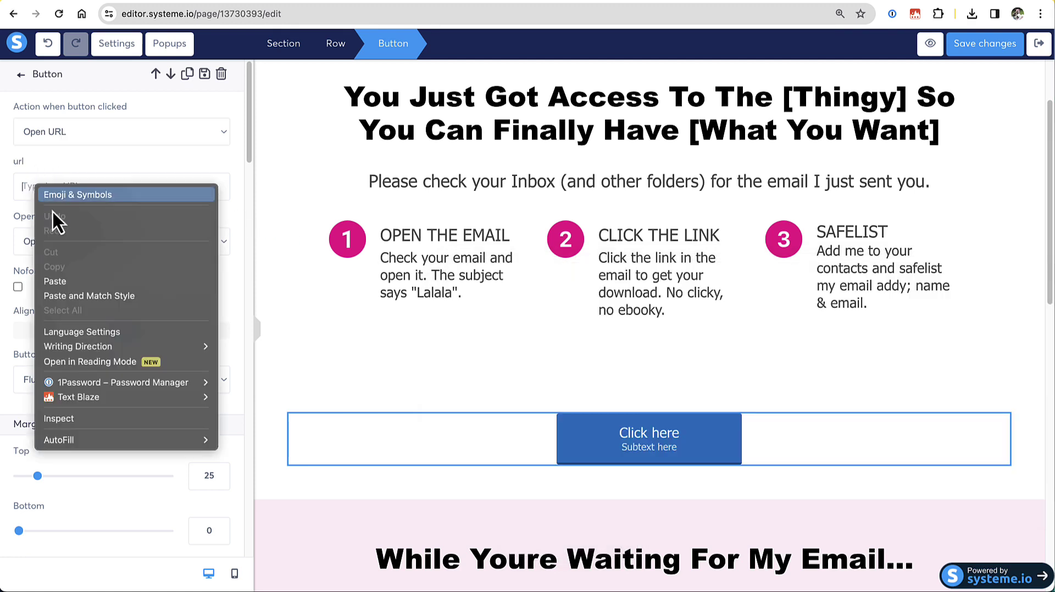
pyautogui.click(64, 281)
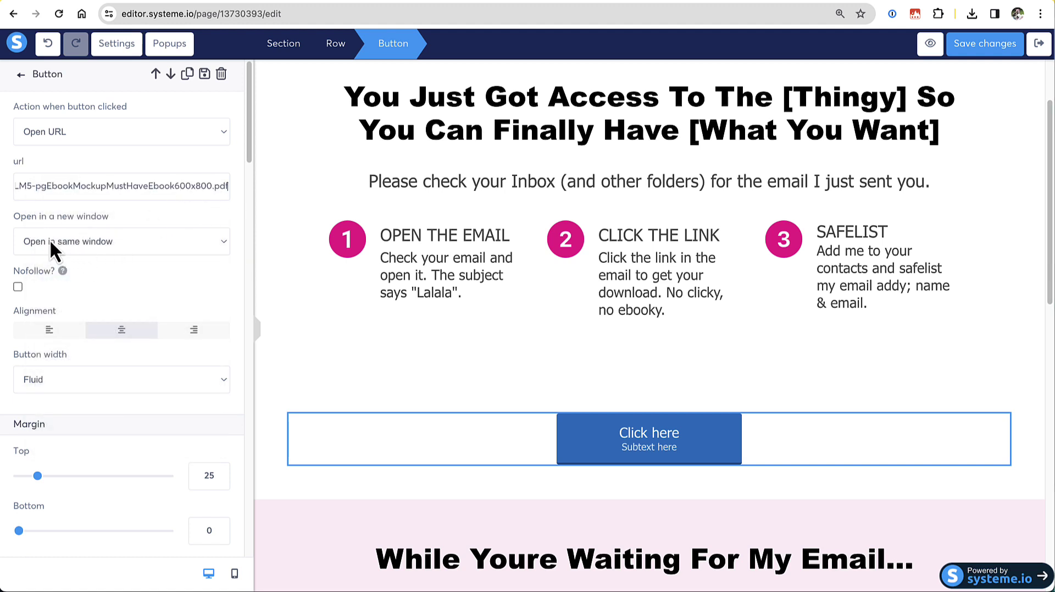
pyautogui.click(198, 247)
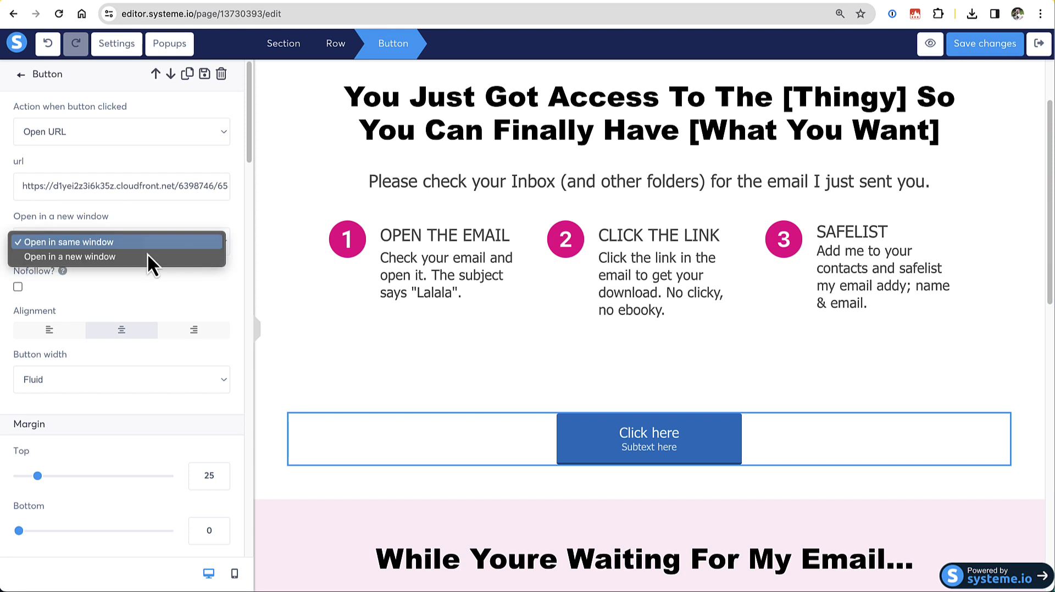
pyautogui.click(141, 259)
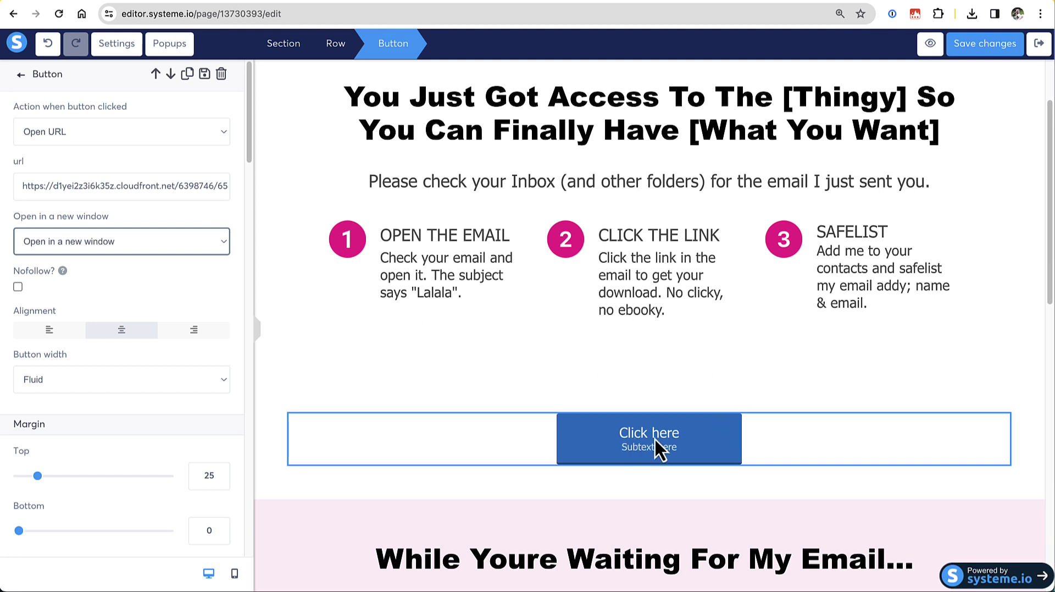
# Replace the "Click here" button's text with "Click here to get your THinkgy".
pyautogui.press('Escape')
pyautogui.click(637, 441)
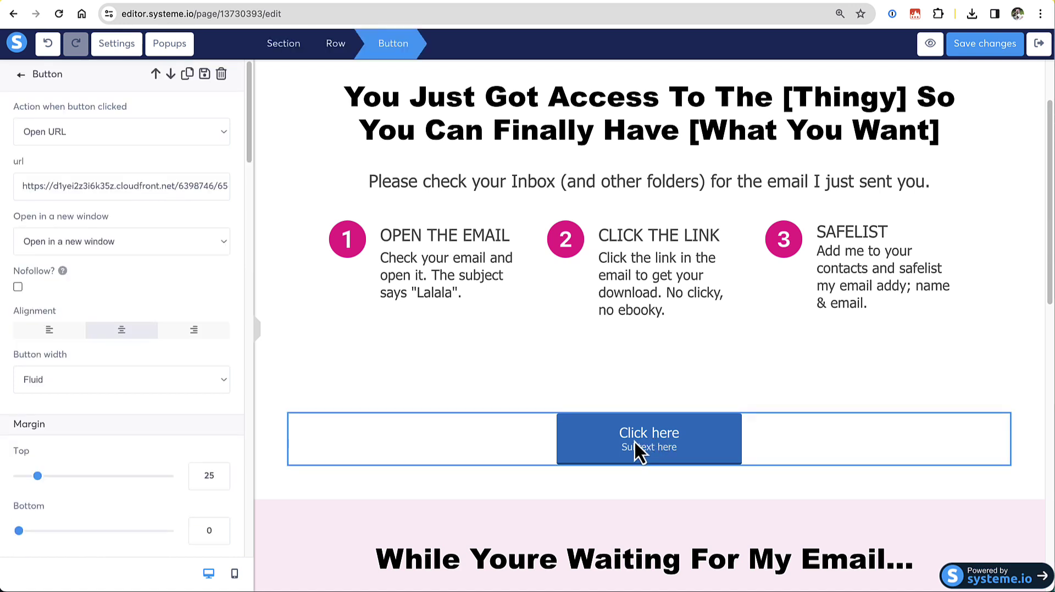
pyautogui.scroll(-8, 102, 316)
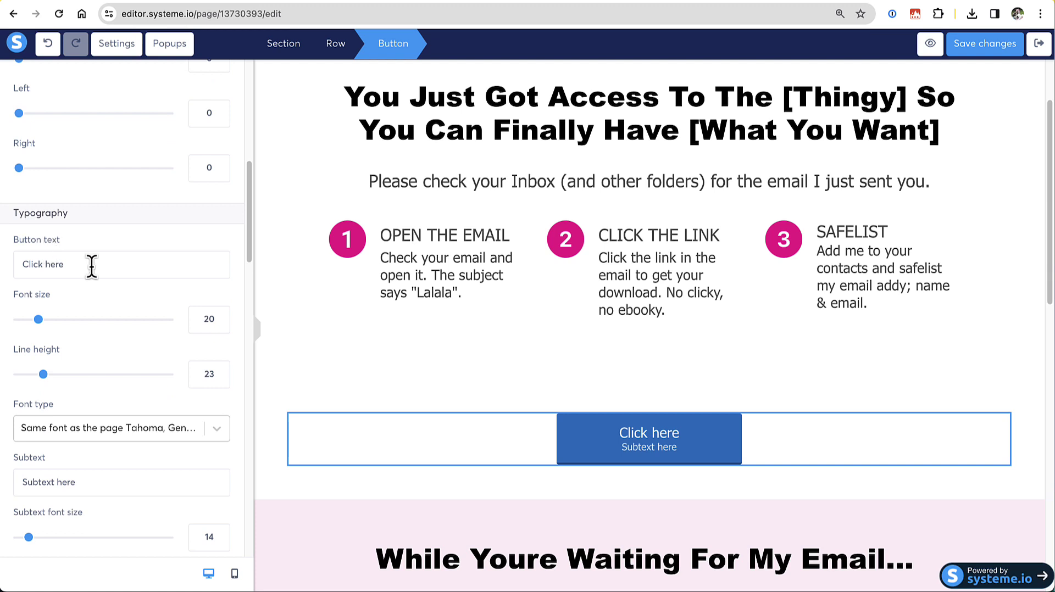
pyautogui.moveTo(89, 265); pyautogui.dragTo(20, 264)
pyautogui.write('Click here to h')
pyautogui.press('BackSpace')
pyautogui.write('get')
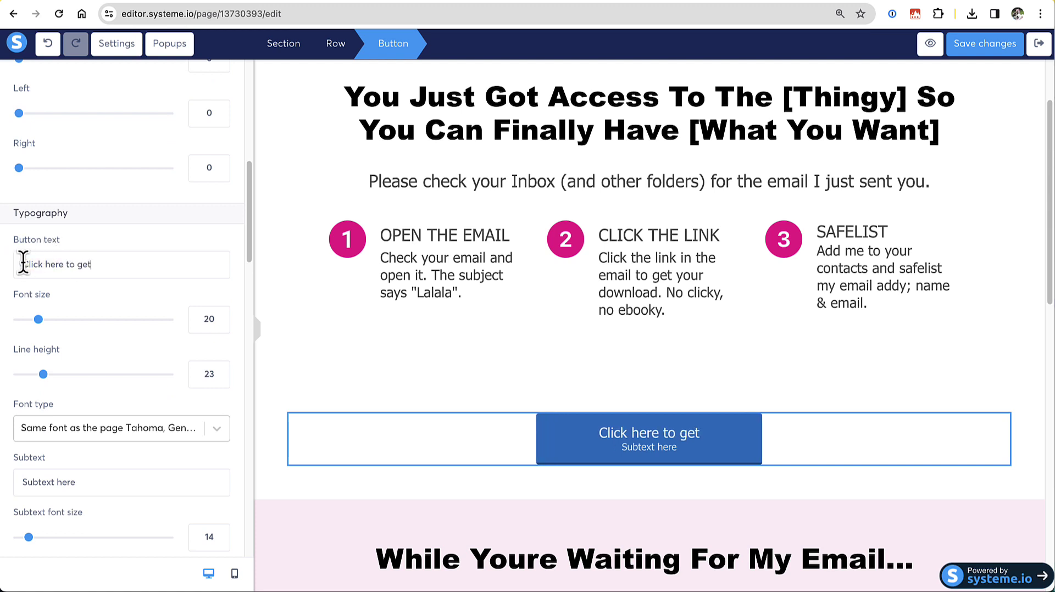
pyautogui.write(' your THink')
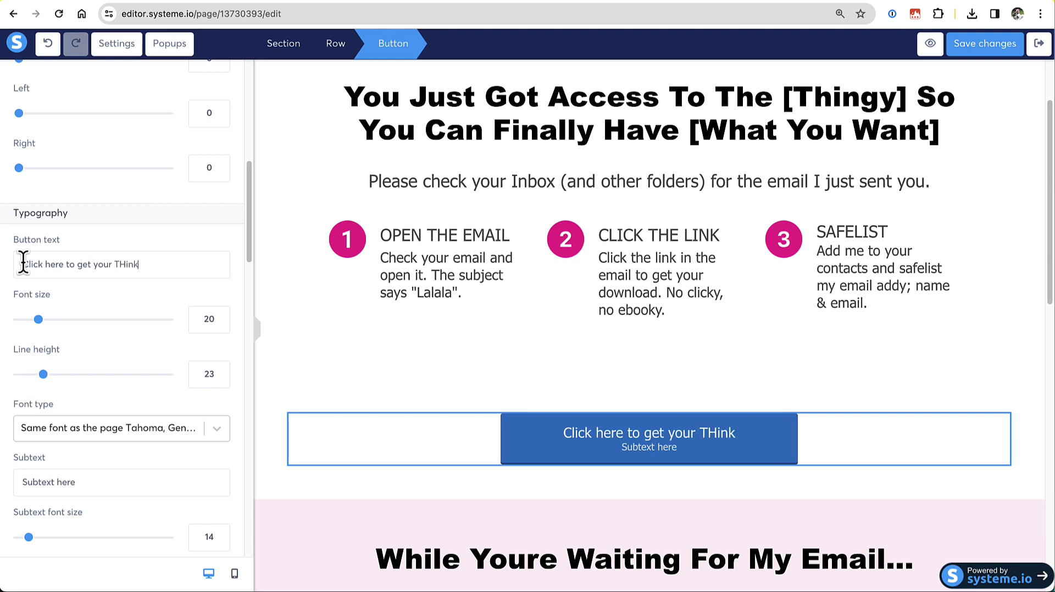
pyautogui.write('gy')
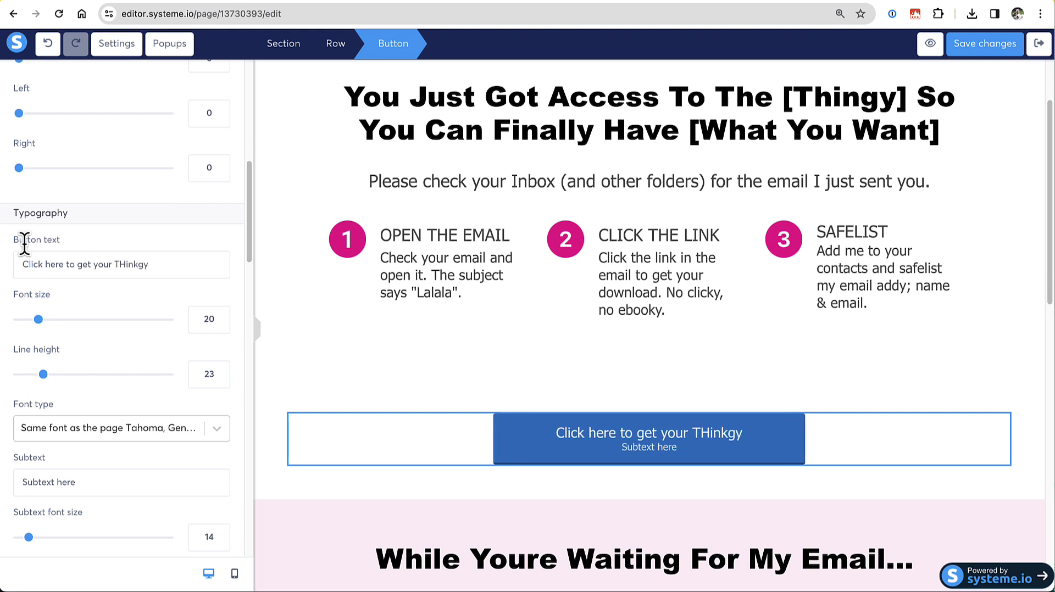
# Correct the misspelled last word of the button's text so it reads "Click here to get your Thingy".
pyautogui.click(708, 443)
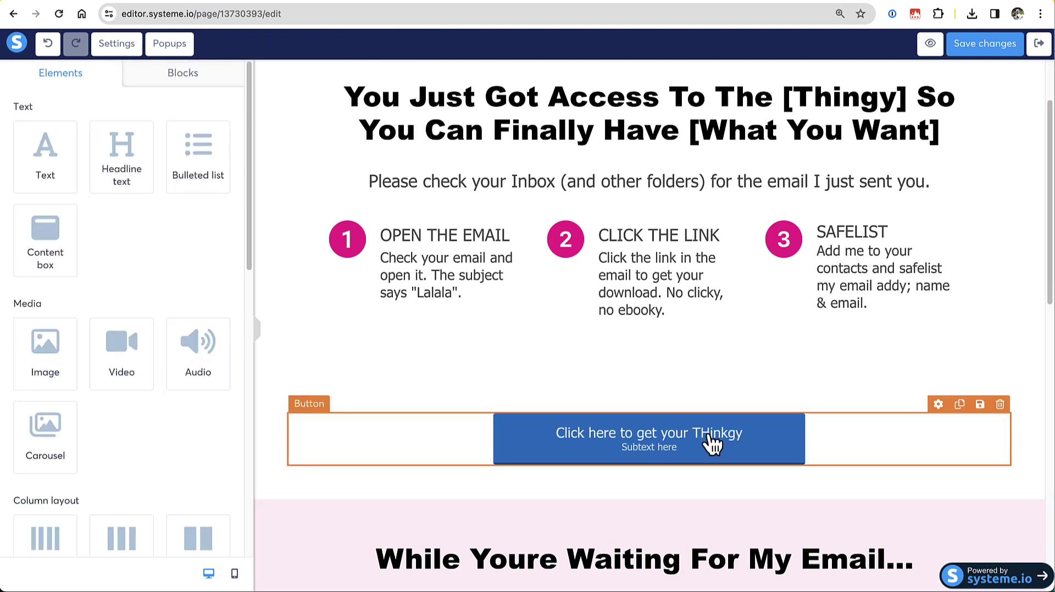
pyautogui.click(611, 432)
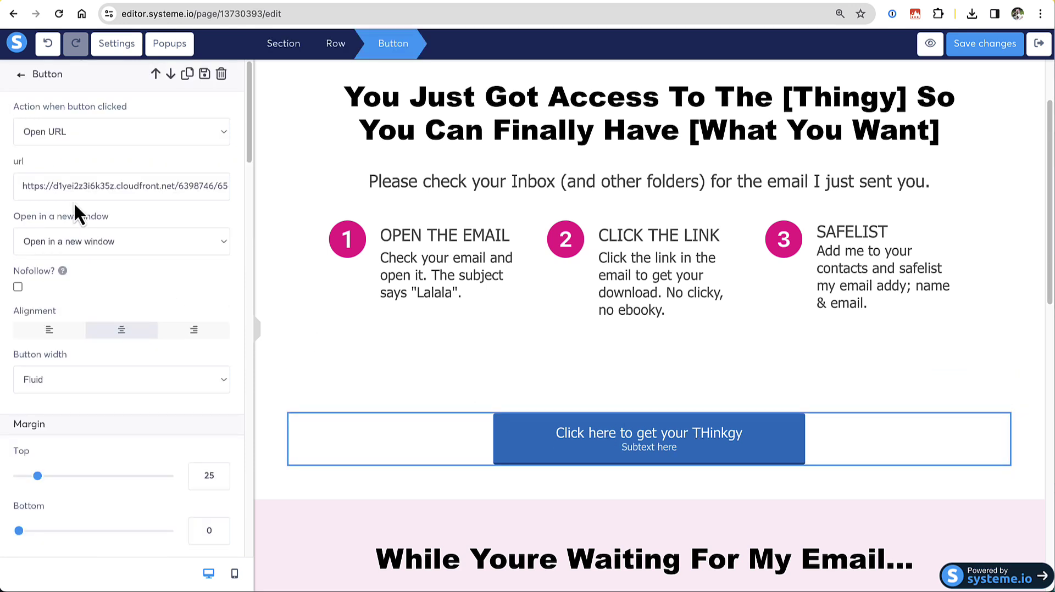
pyautogui.scroll(-6, 107, 407)
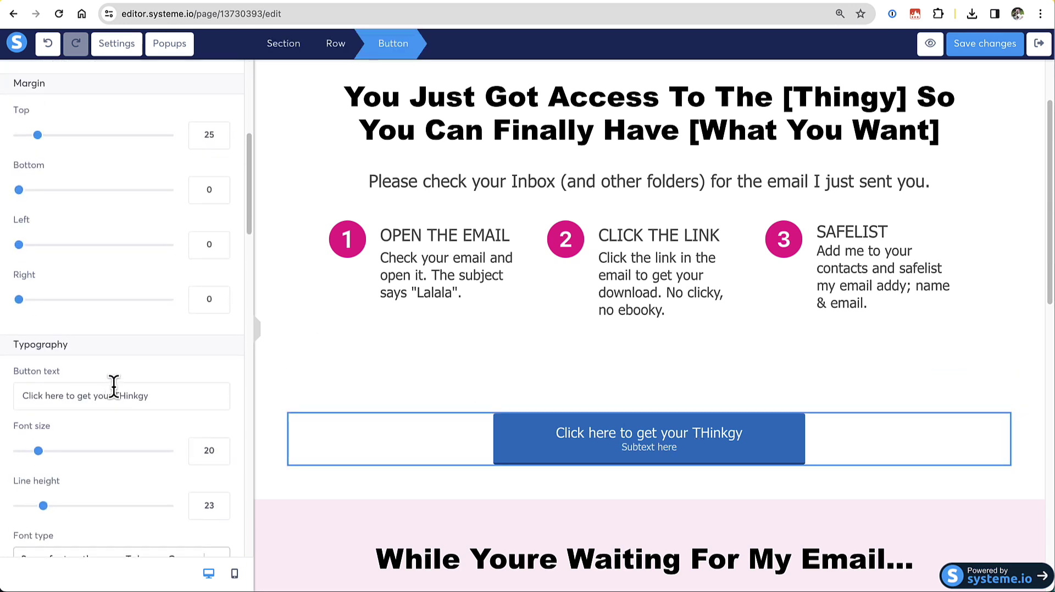
pyautogui.moveTo(119, 397); pyautogui.dragTo(157, 400)
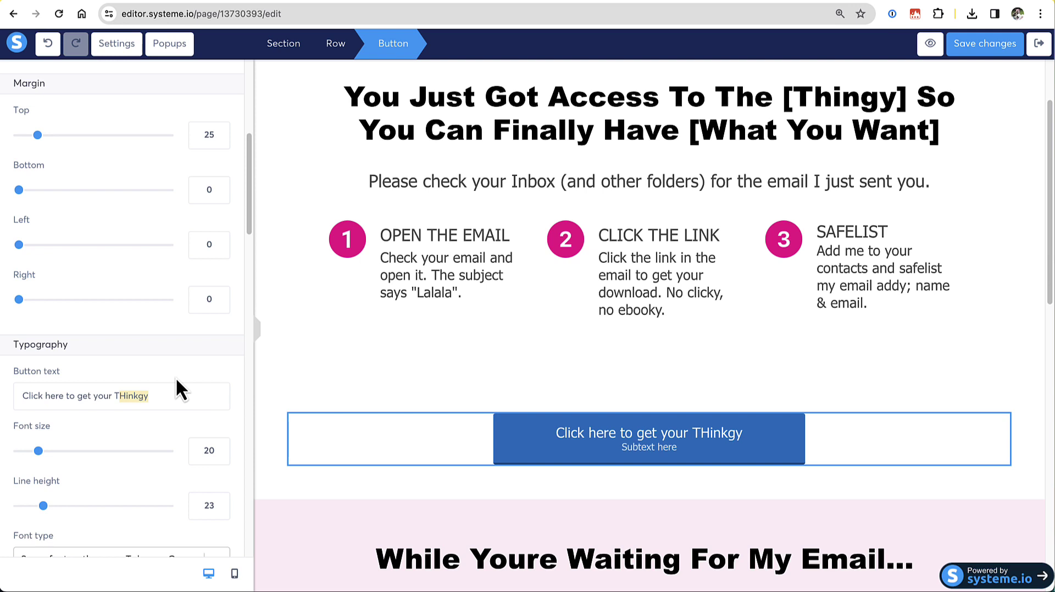
pyautogui.write('hingy')
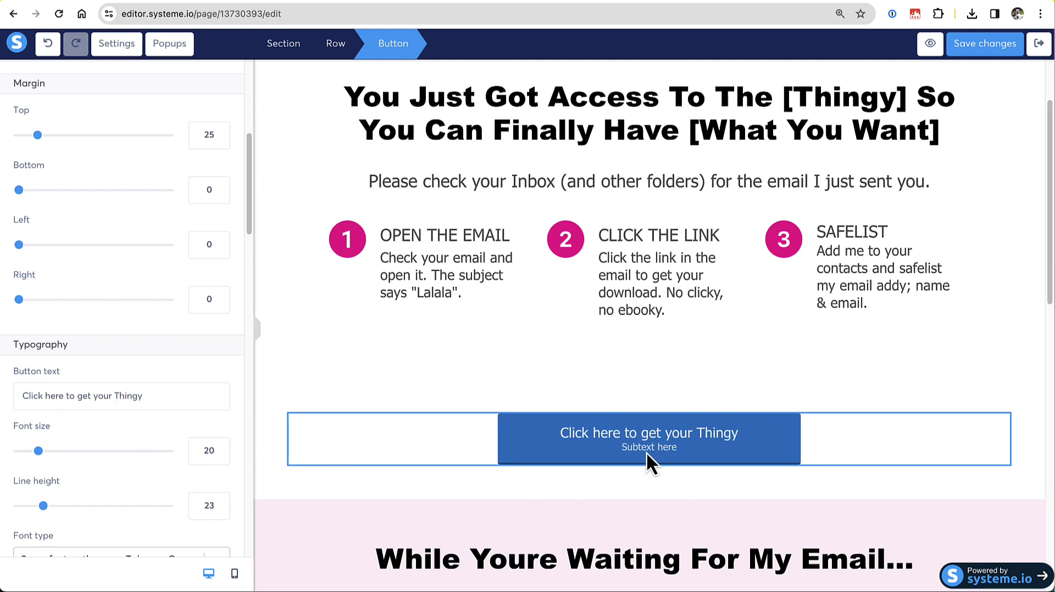
# Set the button text's font size to 26 and its line height to 27.
pyautogui.scroll(-1, 94, 447)
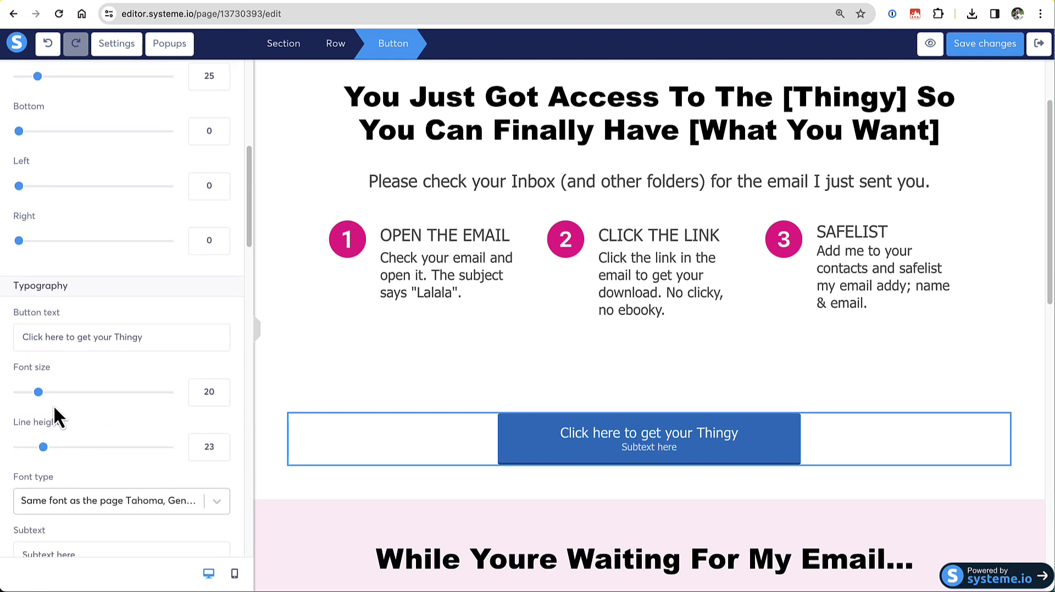
pyautogui.moveTo(38, 393); pyautogui.dragTo(47, 392)
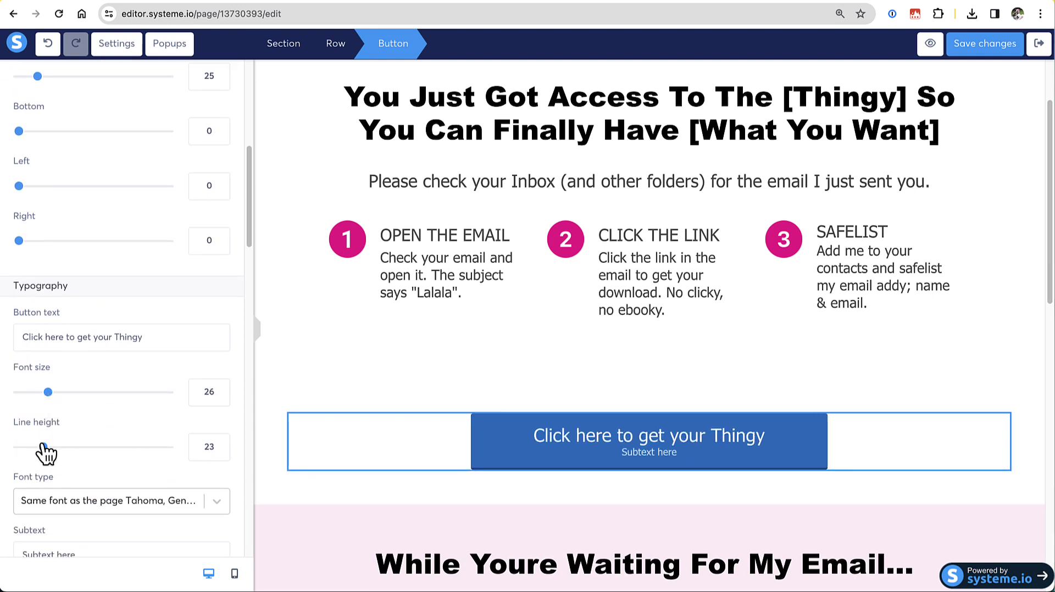
pyautogui.moveTo(43, 447); pyautogui.dragTo(3, 466)
# Clear the button's subtext and change its background color to the saved pink F80B8E.
pyautogui.scroll(-2, 72, 454)
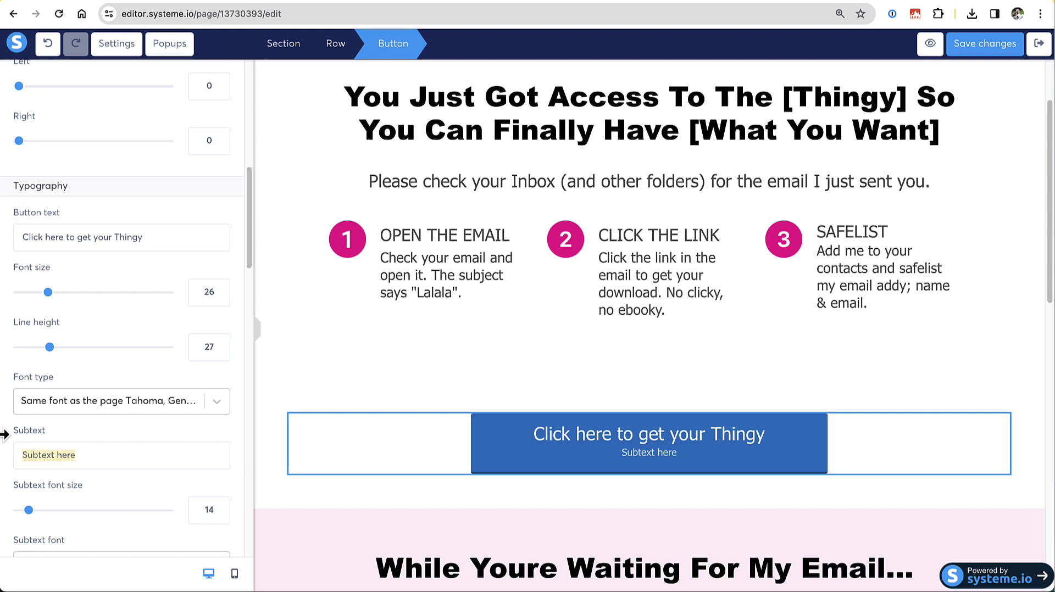
pyautogui.press('BackSpace')
pyautogui.scroll(-5, 174, 464)
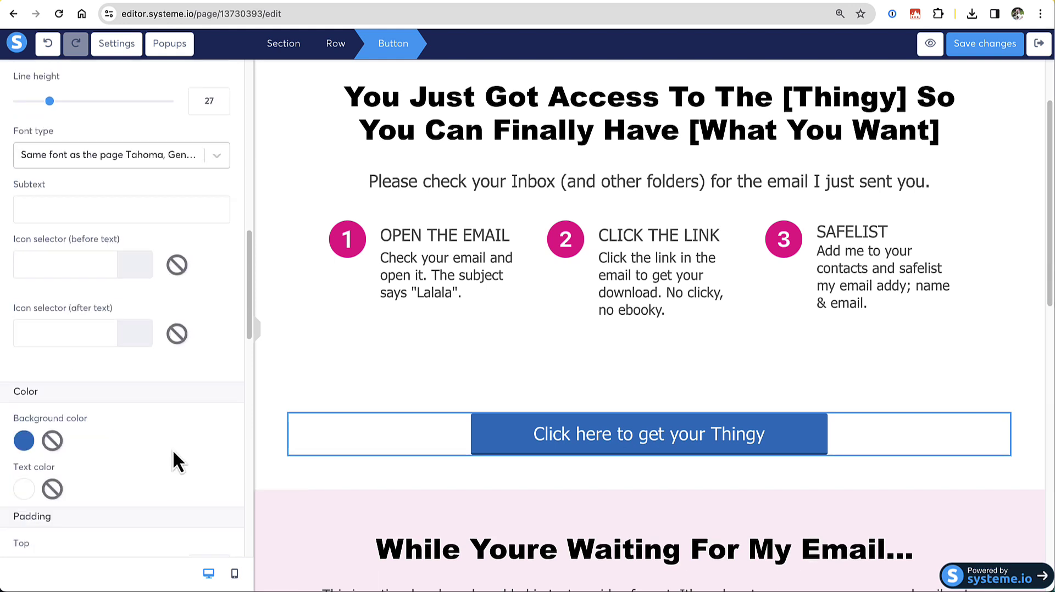
pyautogui.click(24, 415)
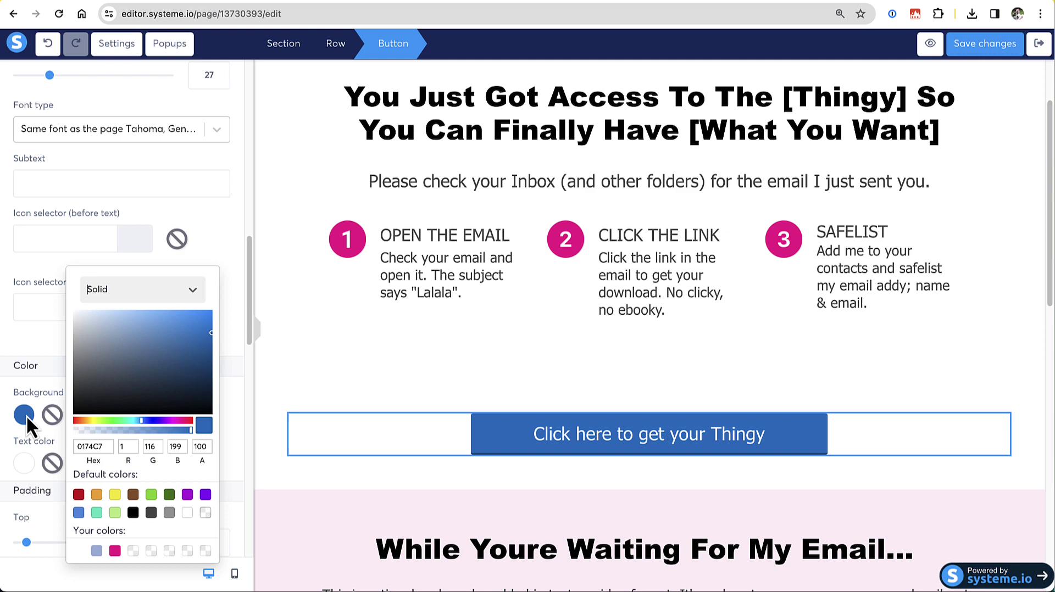
pyautogui.click(115, 550)
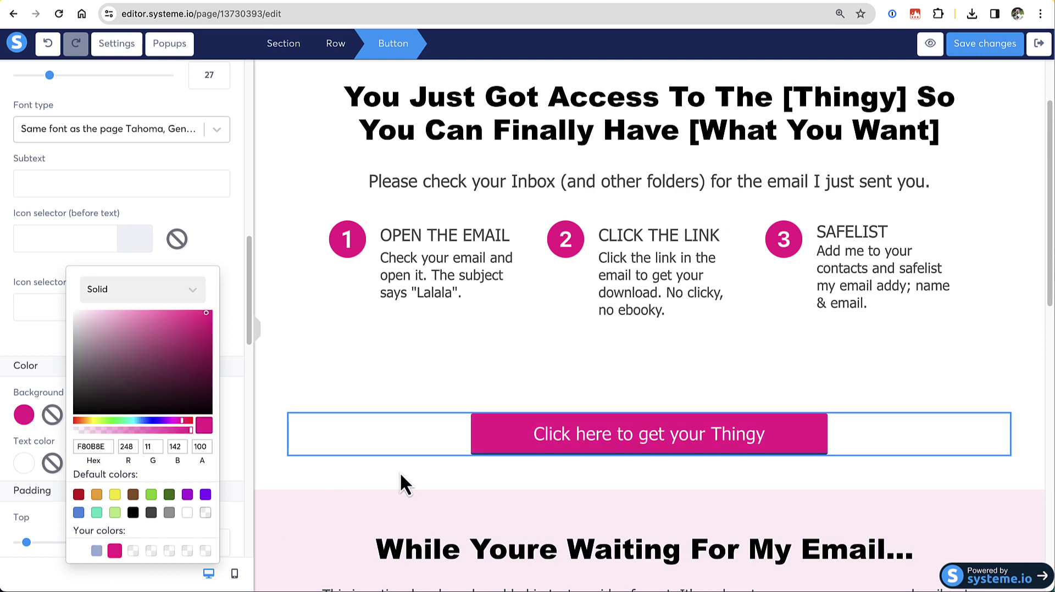
pyautogui.scroll(-6, 25, 463)
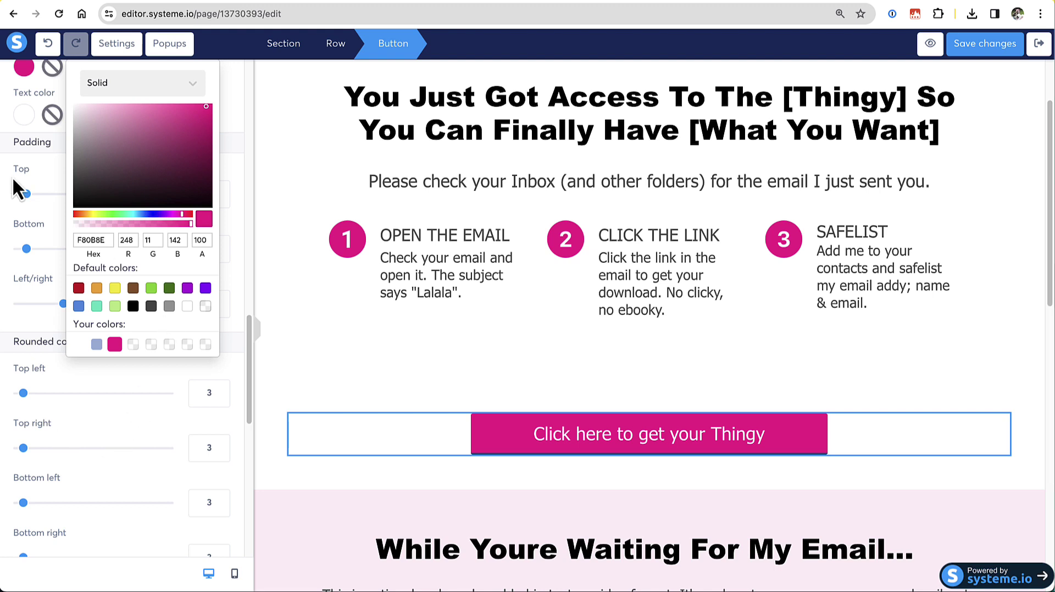
pyautogui.click(14, 180)
# Set the button's border color to the saved light blue 9EB3DC and its border type to Full Border.
pyautogui.scroll(-7, 113, 377)
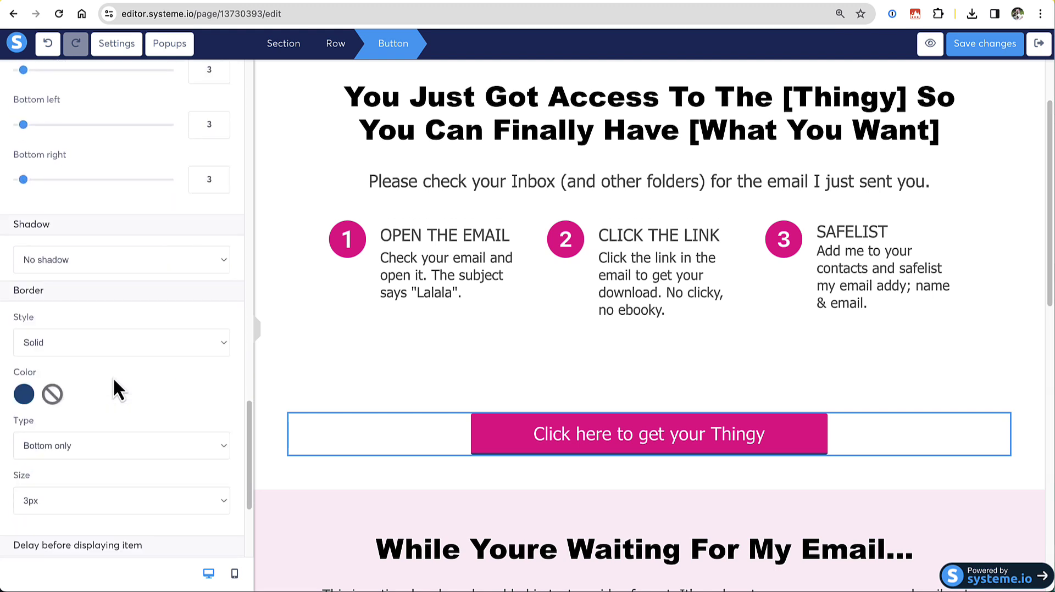
pyautogui.scroll(-1, 113, 377)
pyautogui.click(21, 360)
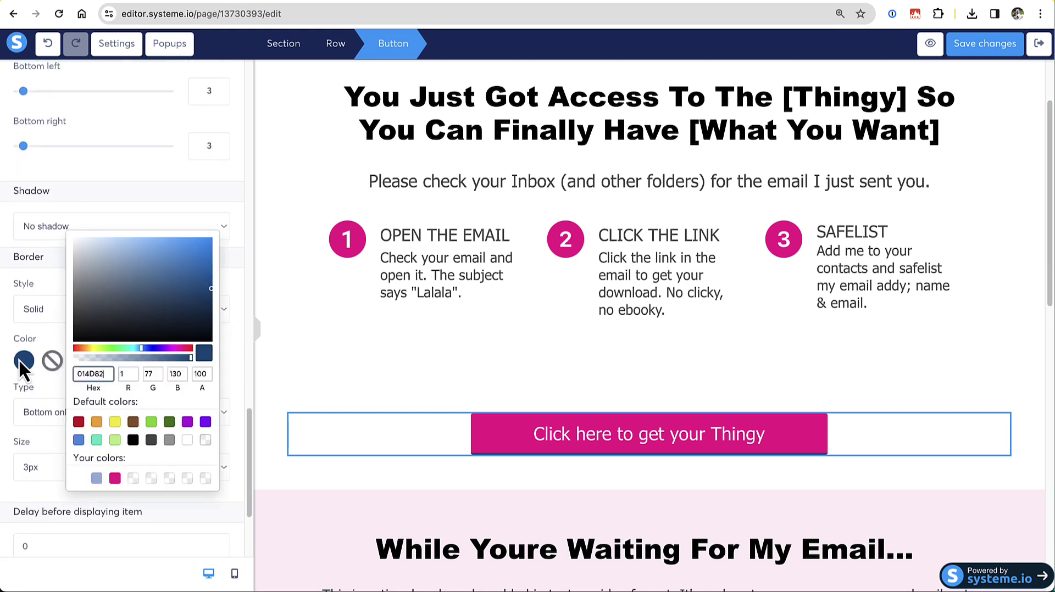
pyautogui.click(96, 479)
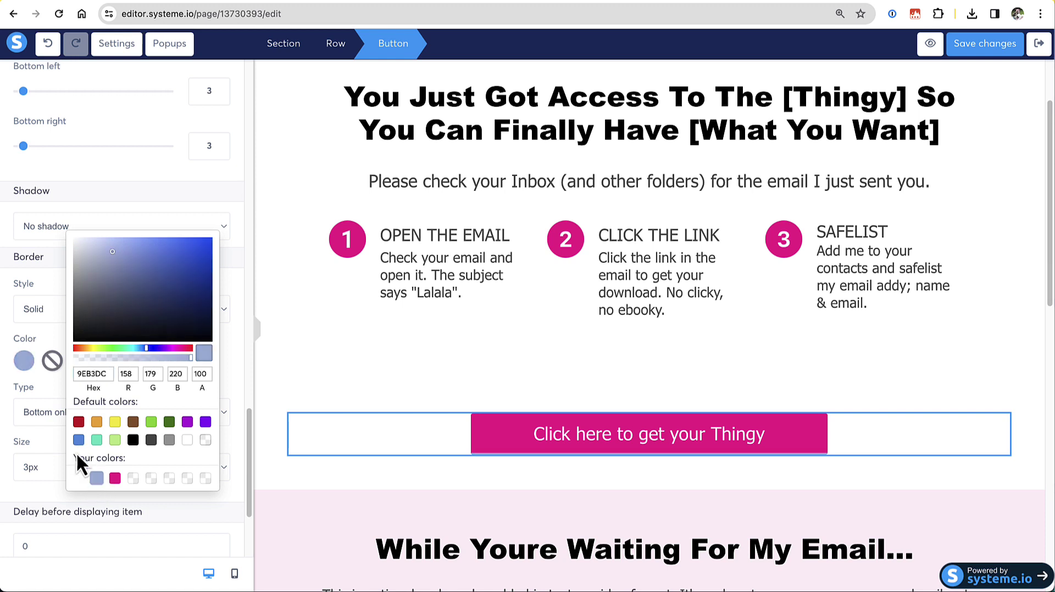
pyautogui.click(42, 313)
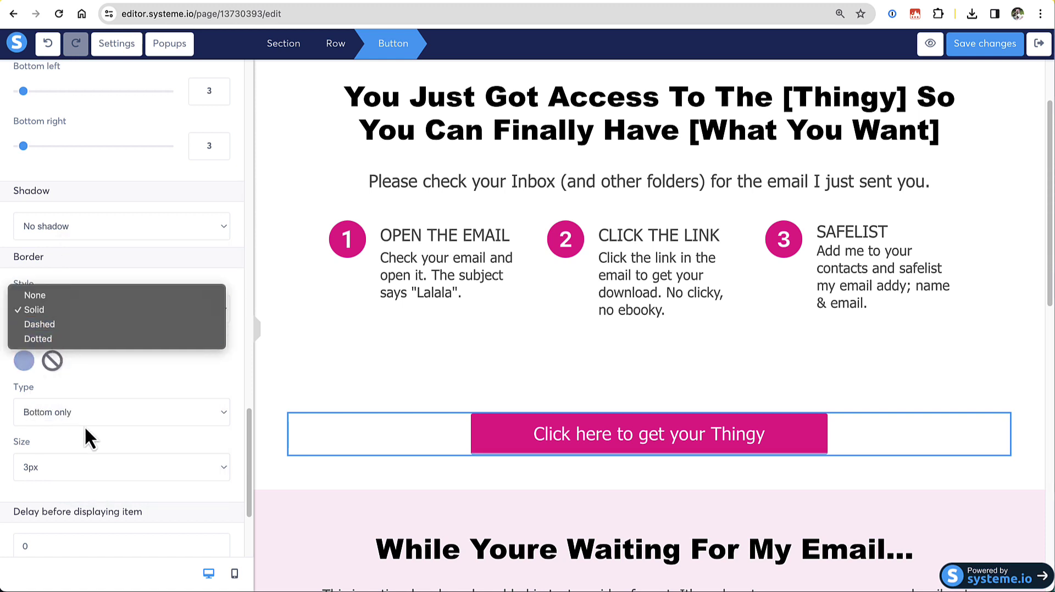
pyautogui.click(105, 413)
pyautogui.click(220, 412)
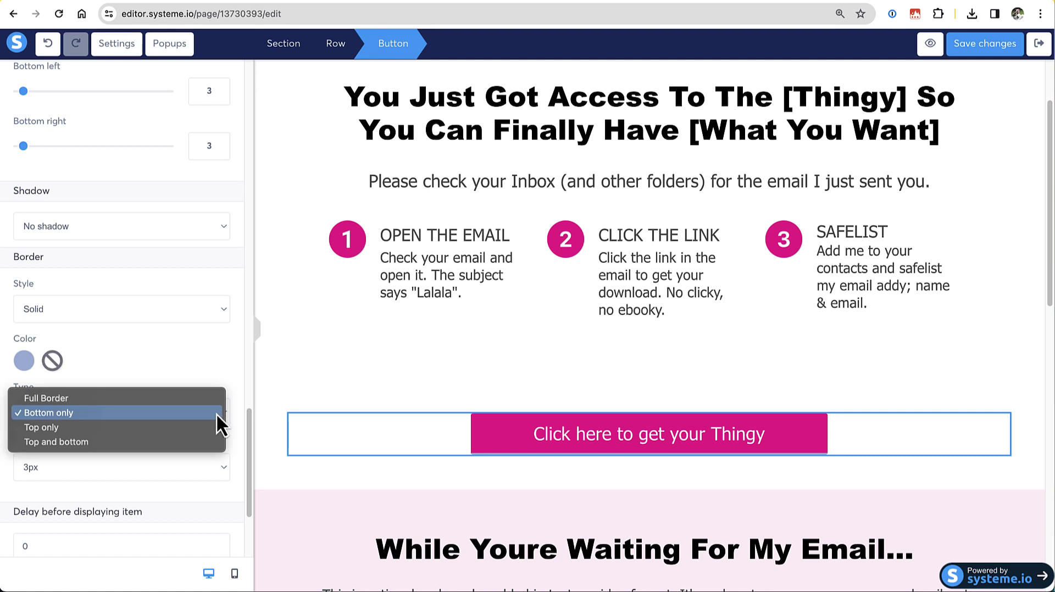
pyautogui.click(197, 400)
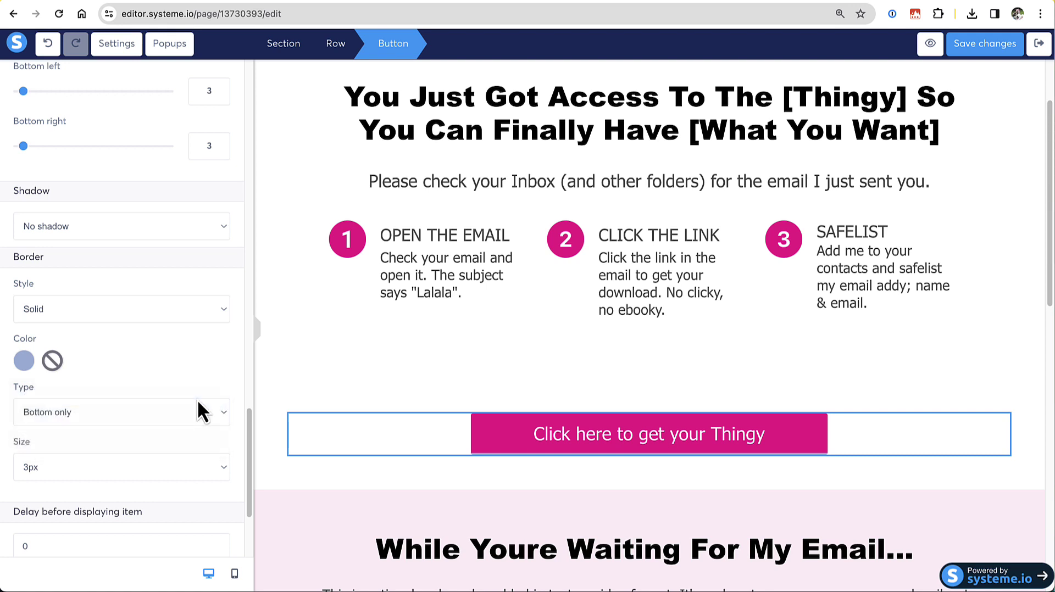
# Save the page changes and view the published "2024 Free Lead Magnet Thank You Page" step from the funnel.
pyautogui.click(424, 388)
pyautogui.click(984, 43)
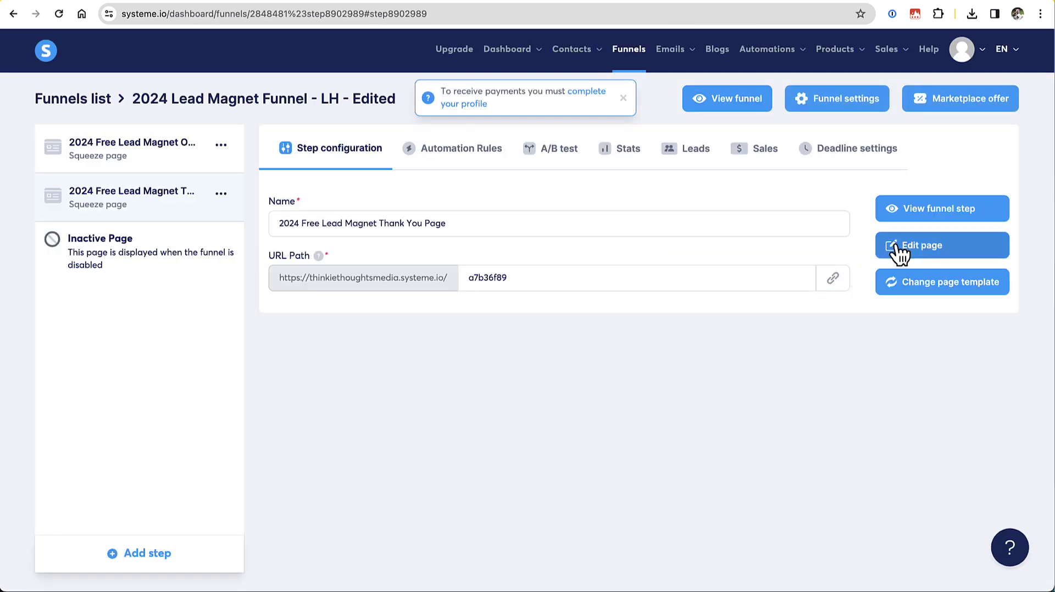
pyautogui.click(934, 208)
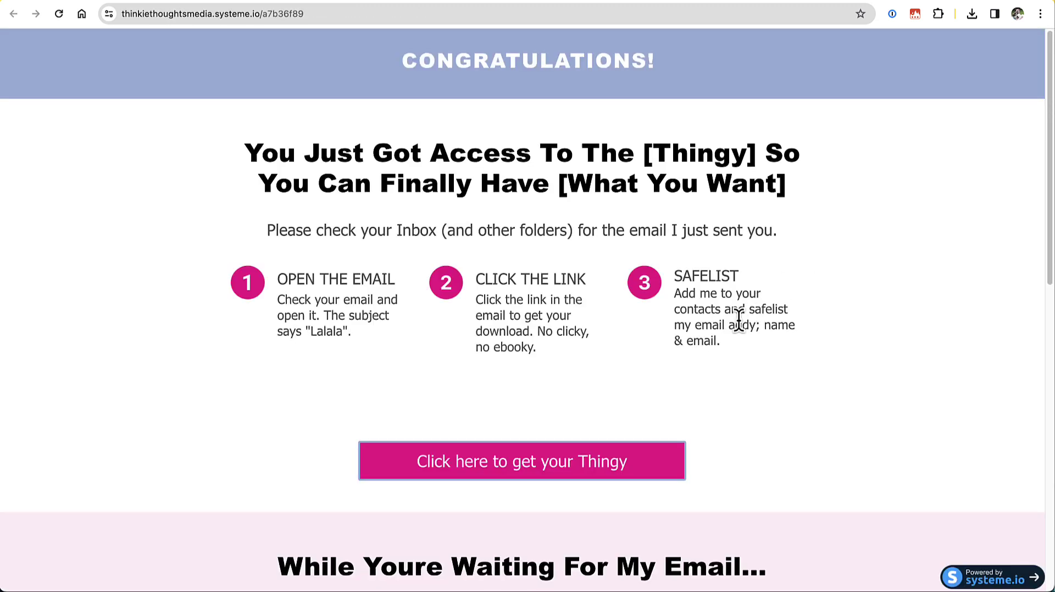
# Test the "Click here to get your Thingy" button, skim the ebook PDF it links to, and close the PDF.
pyautogui.scroll(-3, 738, 319)
pyautogui.click(587, 333)
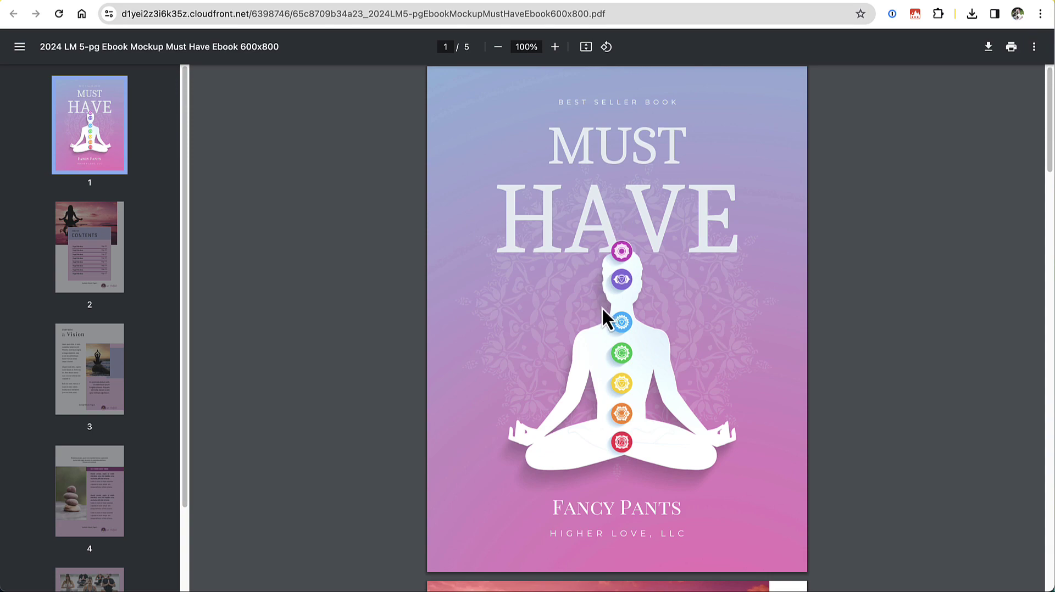
pyautogui.scroll(-18, 603, 310)
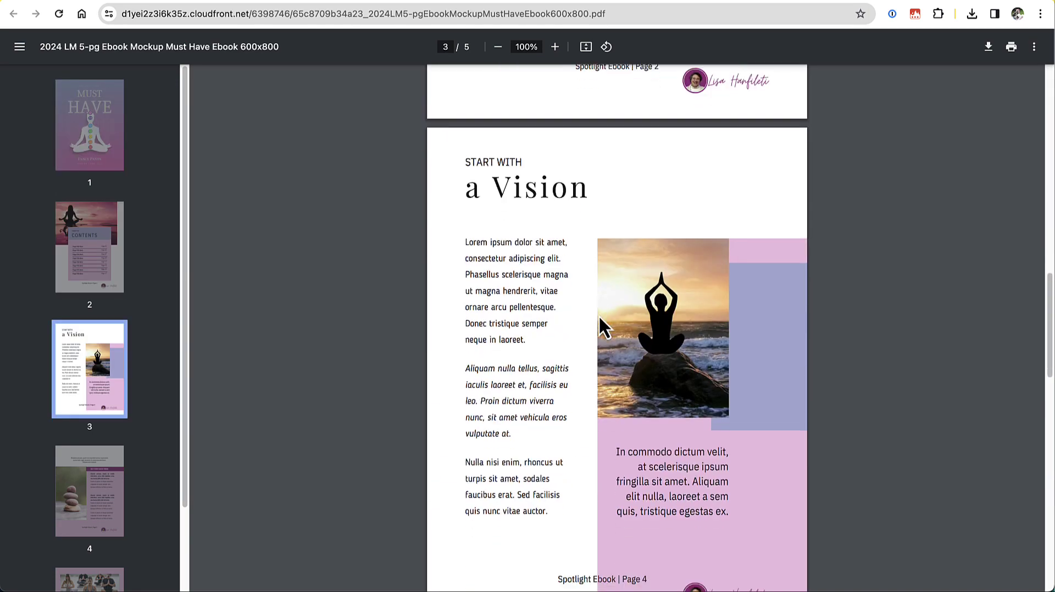
pyautogui.scroll(-12, 599, 315)
pyautogui.scroll(20, 597, 315)
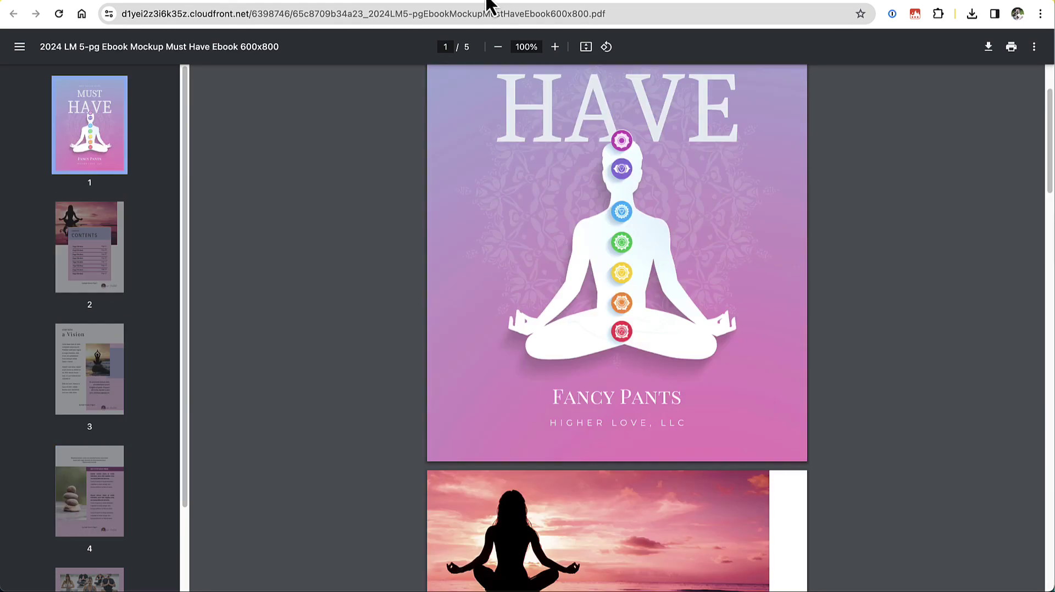
pyautogui.hotkey('ctrl', 'w')
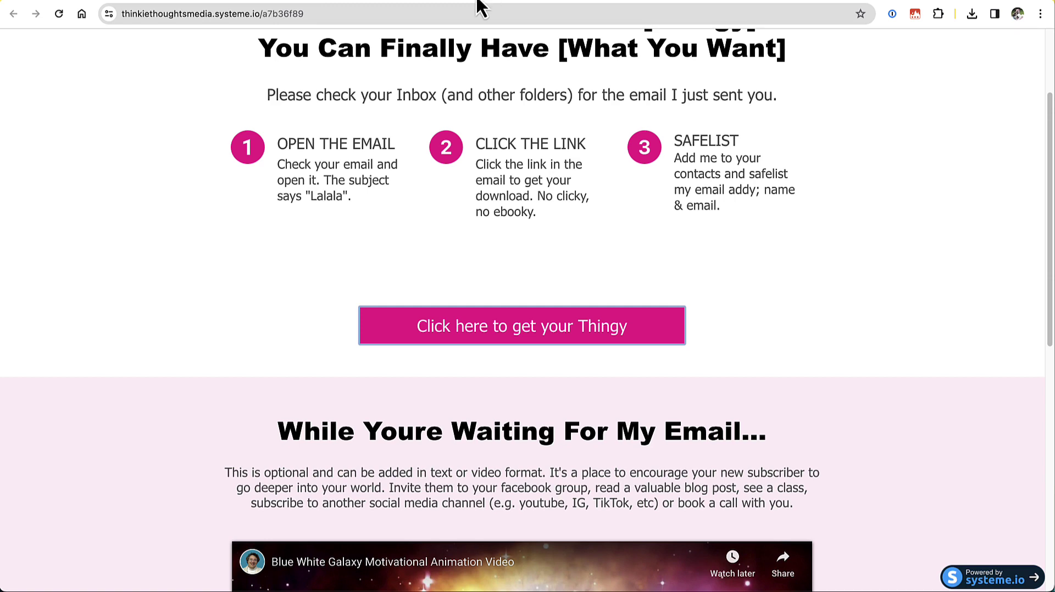
# Copy the published thank-you page's web address.
pyautogui.click(342, 18)
pyautogui.rightClick(343, 18)
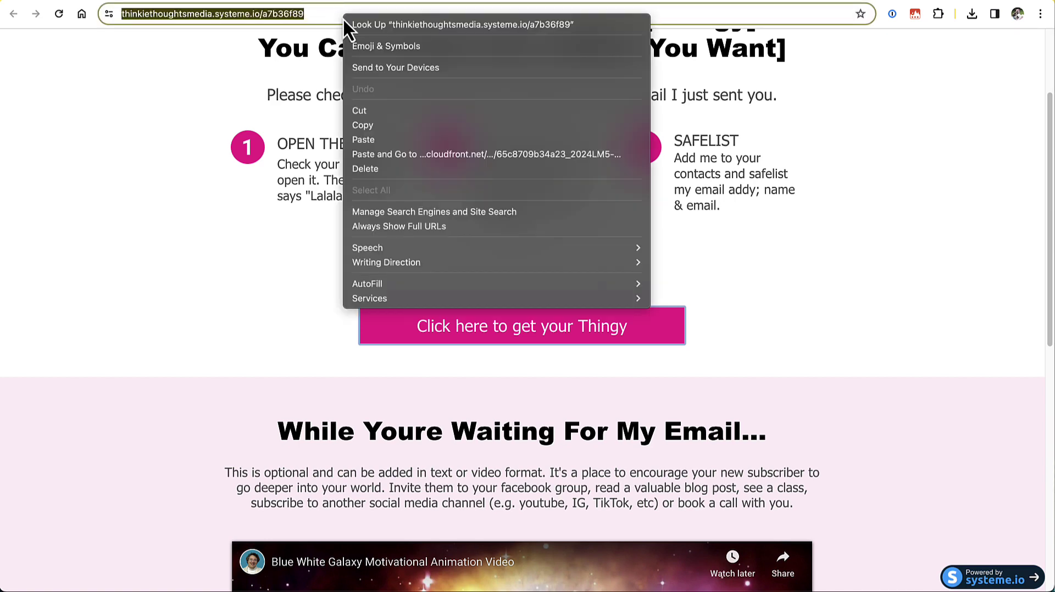
pyautogui.click(375, 127)
pyautogui.scroll(2, 434, 236)
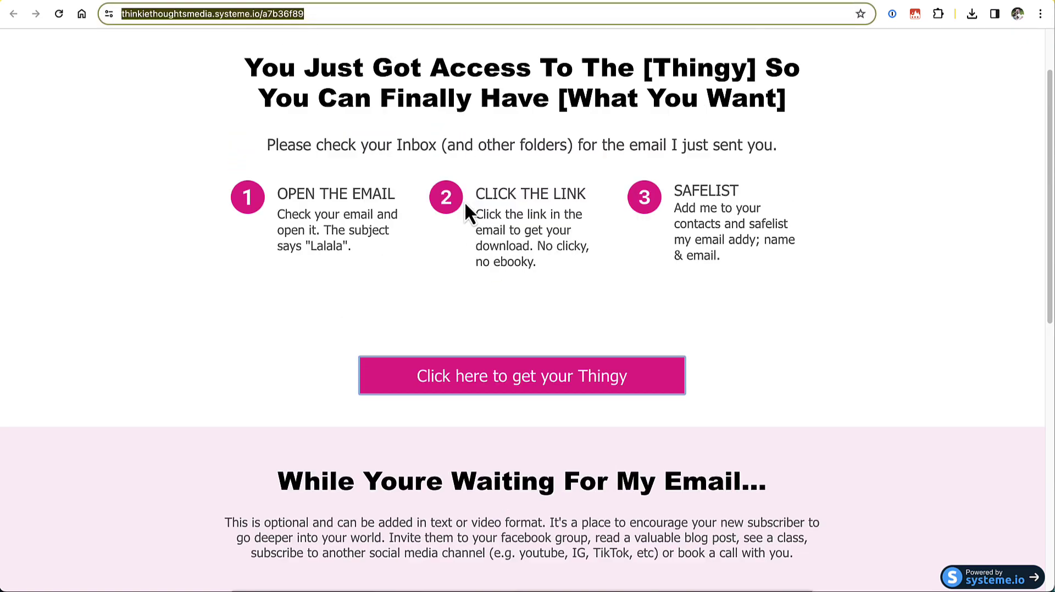
# Return to the published thank-you page and review the download button and the "While Youre Waiting For My Email..." section.
pyautogui.click(824, 2)
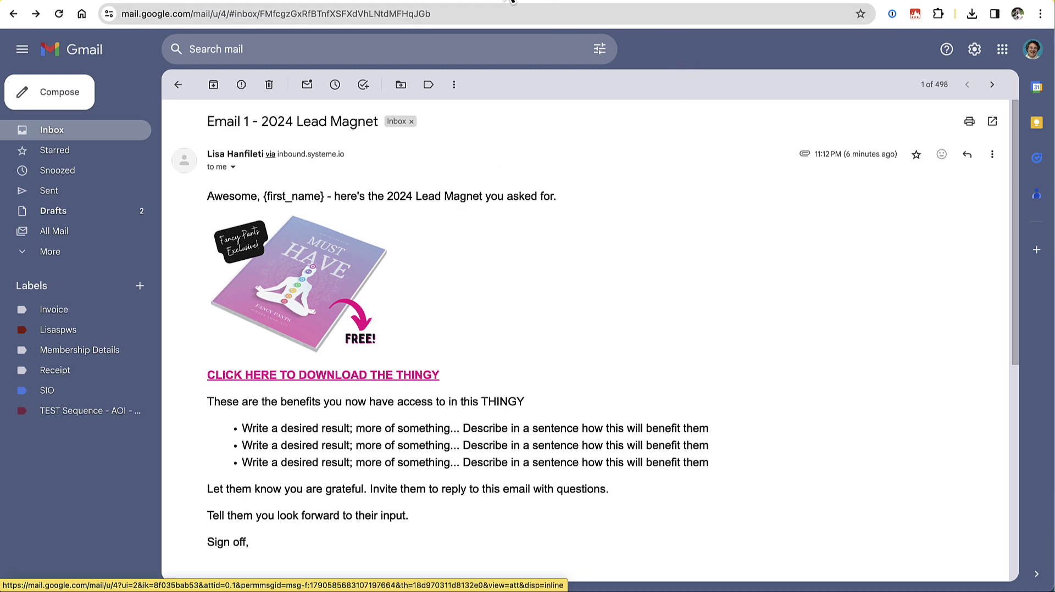
pyautogui.click(448, 2)
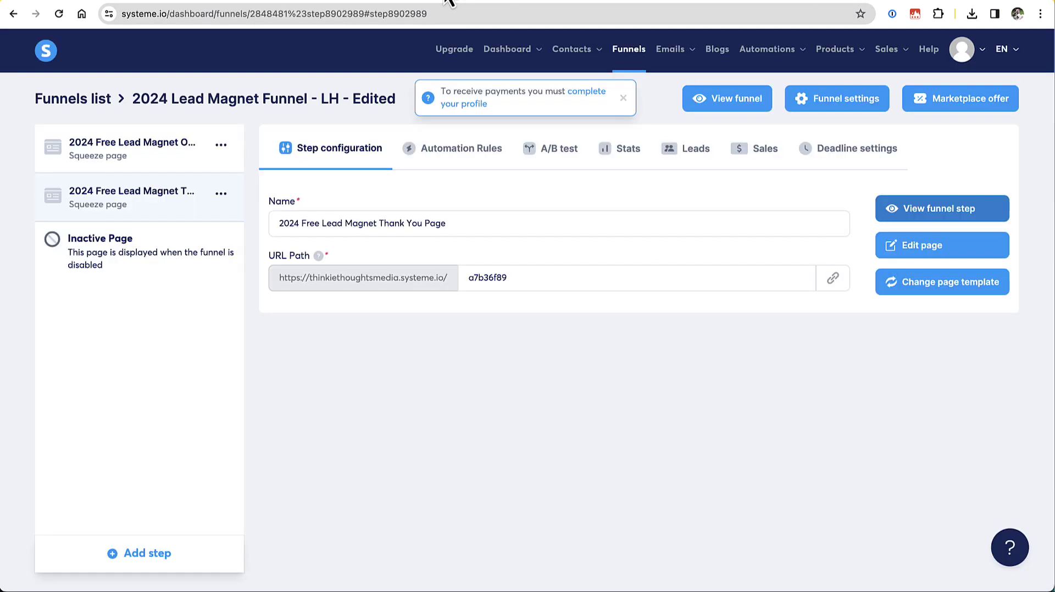
pyautogui.click(479, 2)
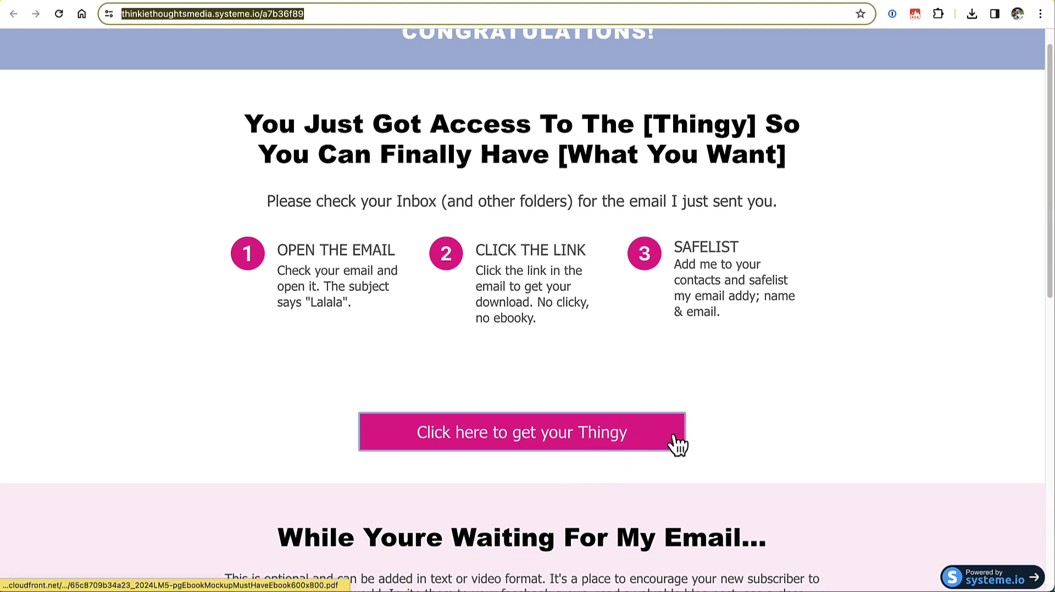
pyautogui.scroll(-3, 744, 431)
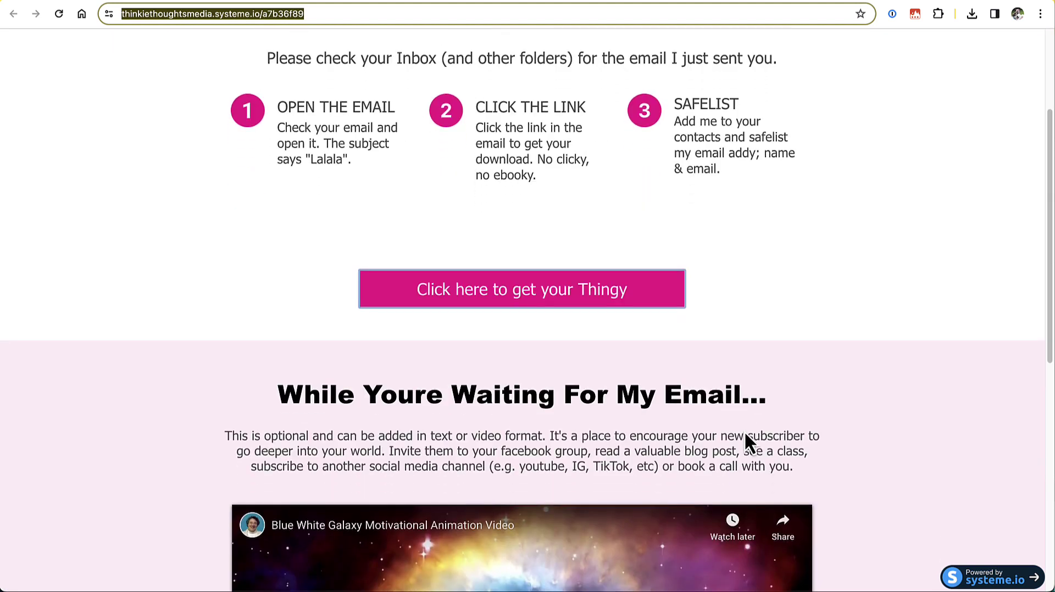
pyautogui.scroll(3, 745, 431)
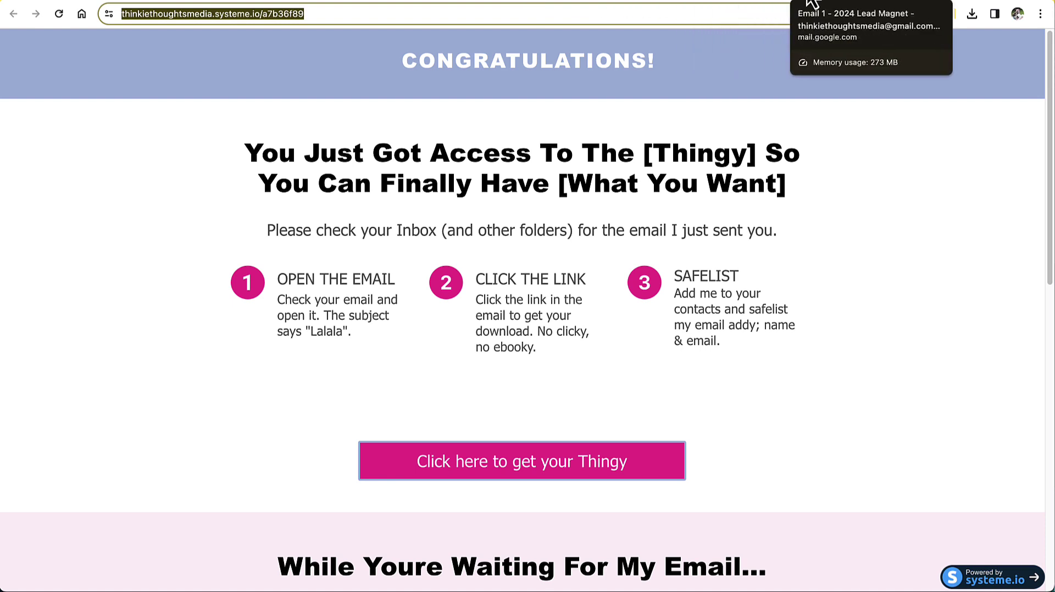
# Switch to the Gmail message "Email 1 - 2024 Lead Magnet" and review its download link and PDF attachment.
pyautogui.click(816, 5)
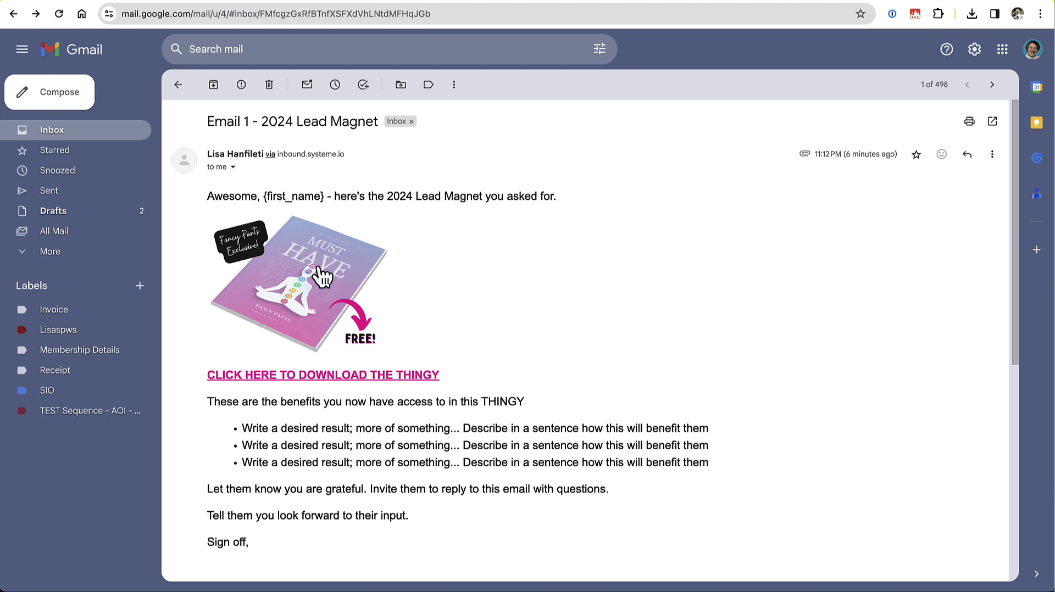
pyautogui.scroll(-7, 477, 385)
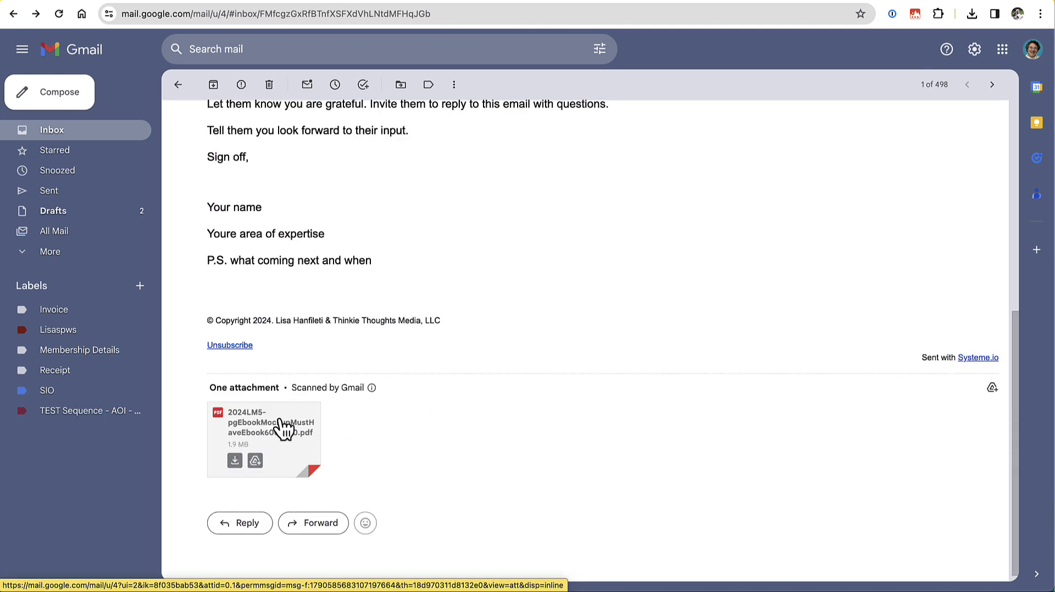
pyautogui.scroll(7, 515, 483)
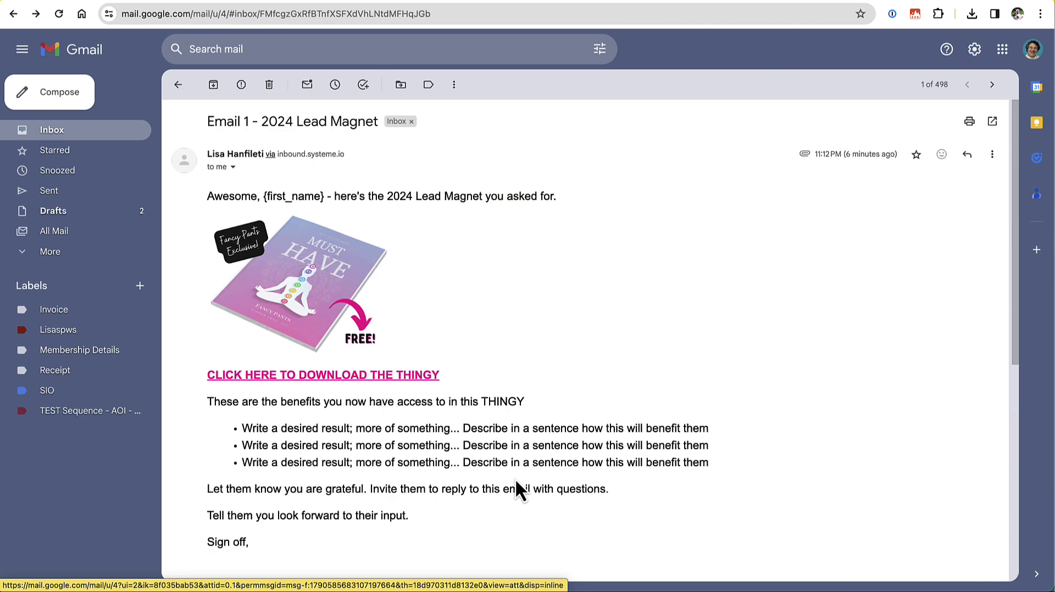